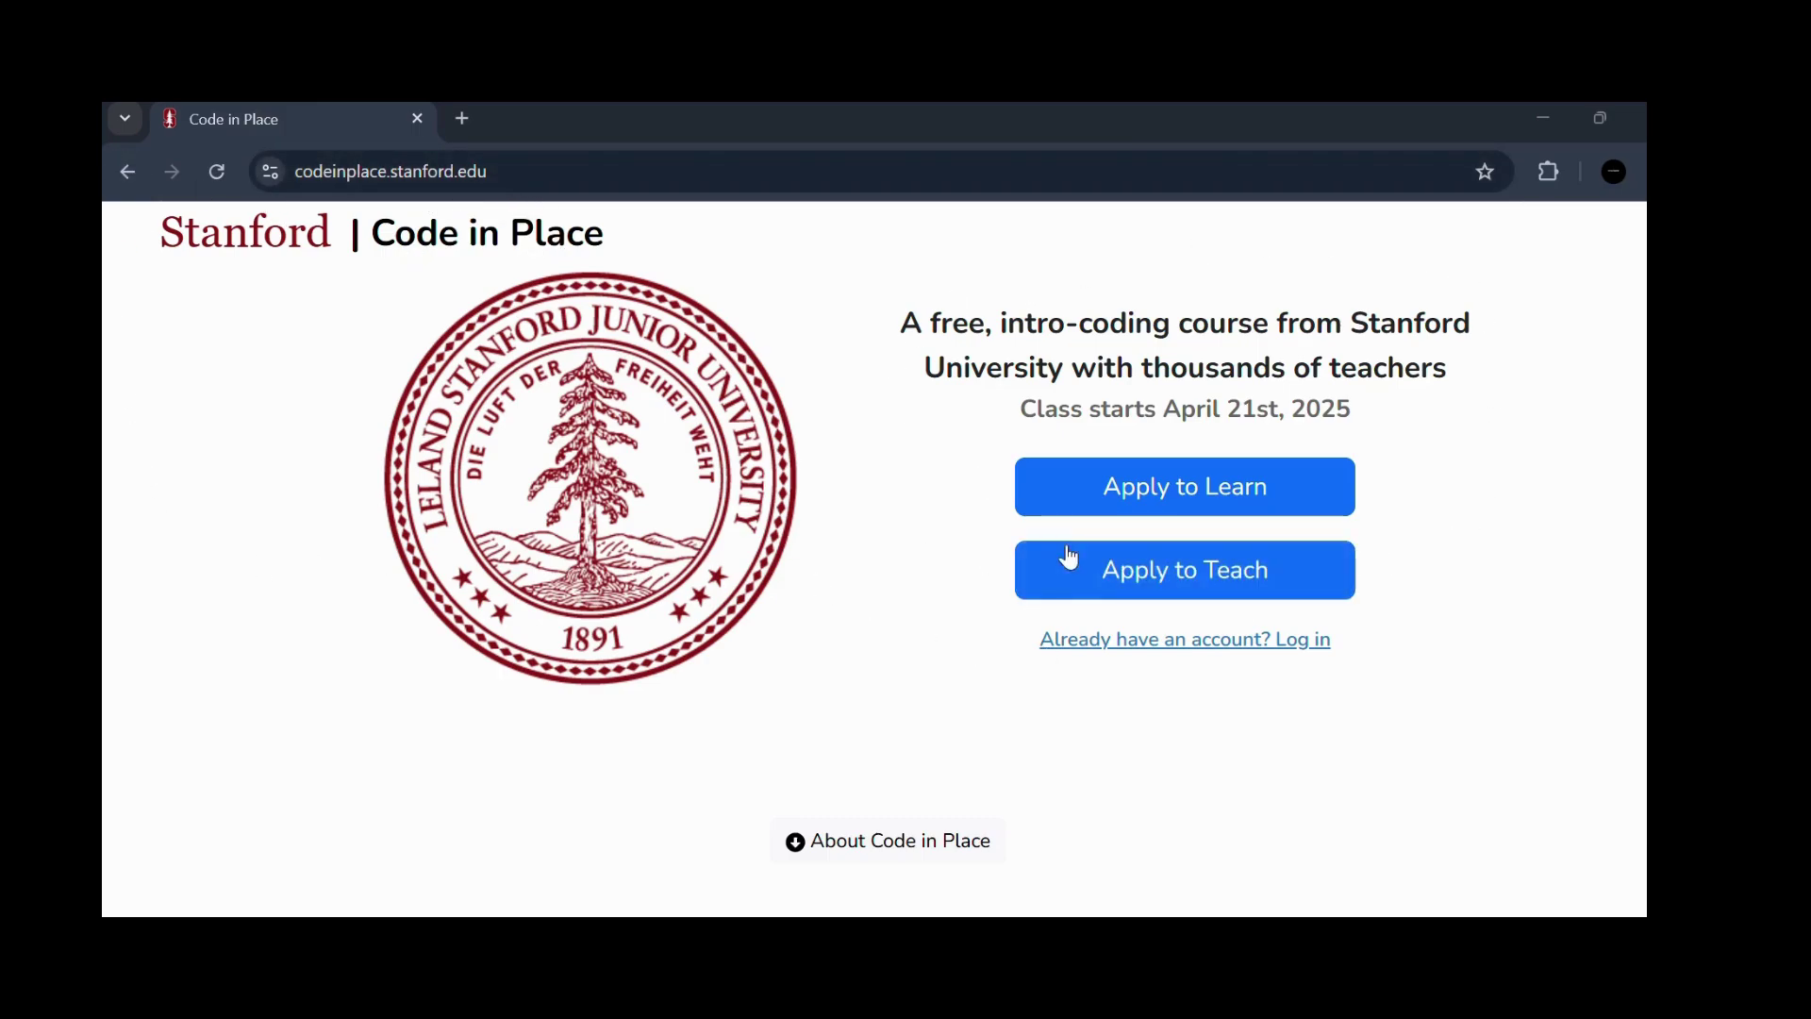
- Open the application to teach and review the section leader application's title, due date, status and task list
left_click(1201, 588)
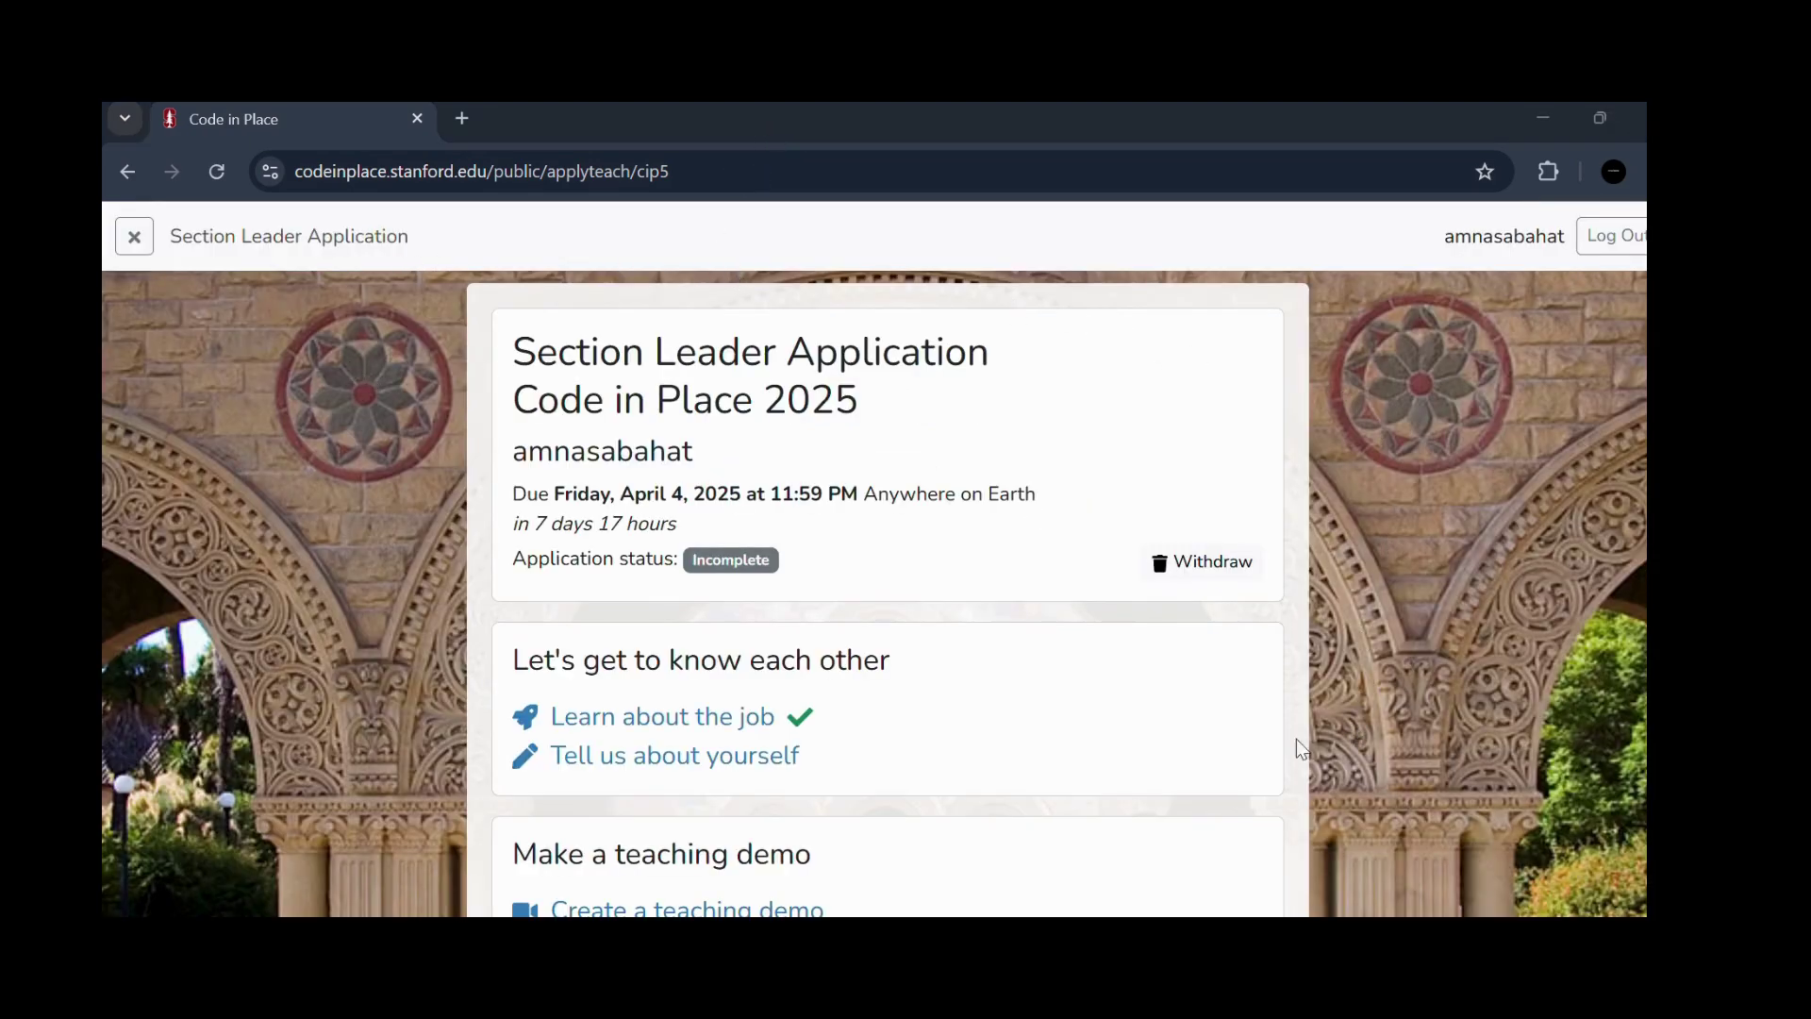
left_click_drag(516, 345, 786, 351)
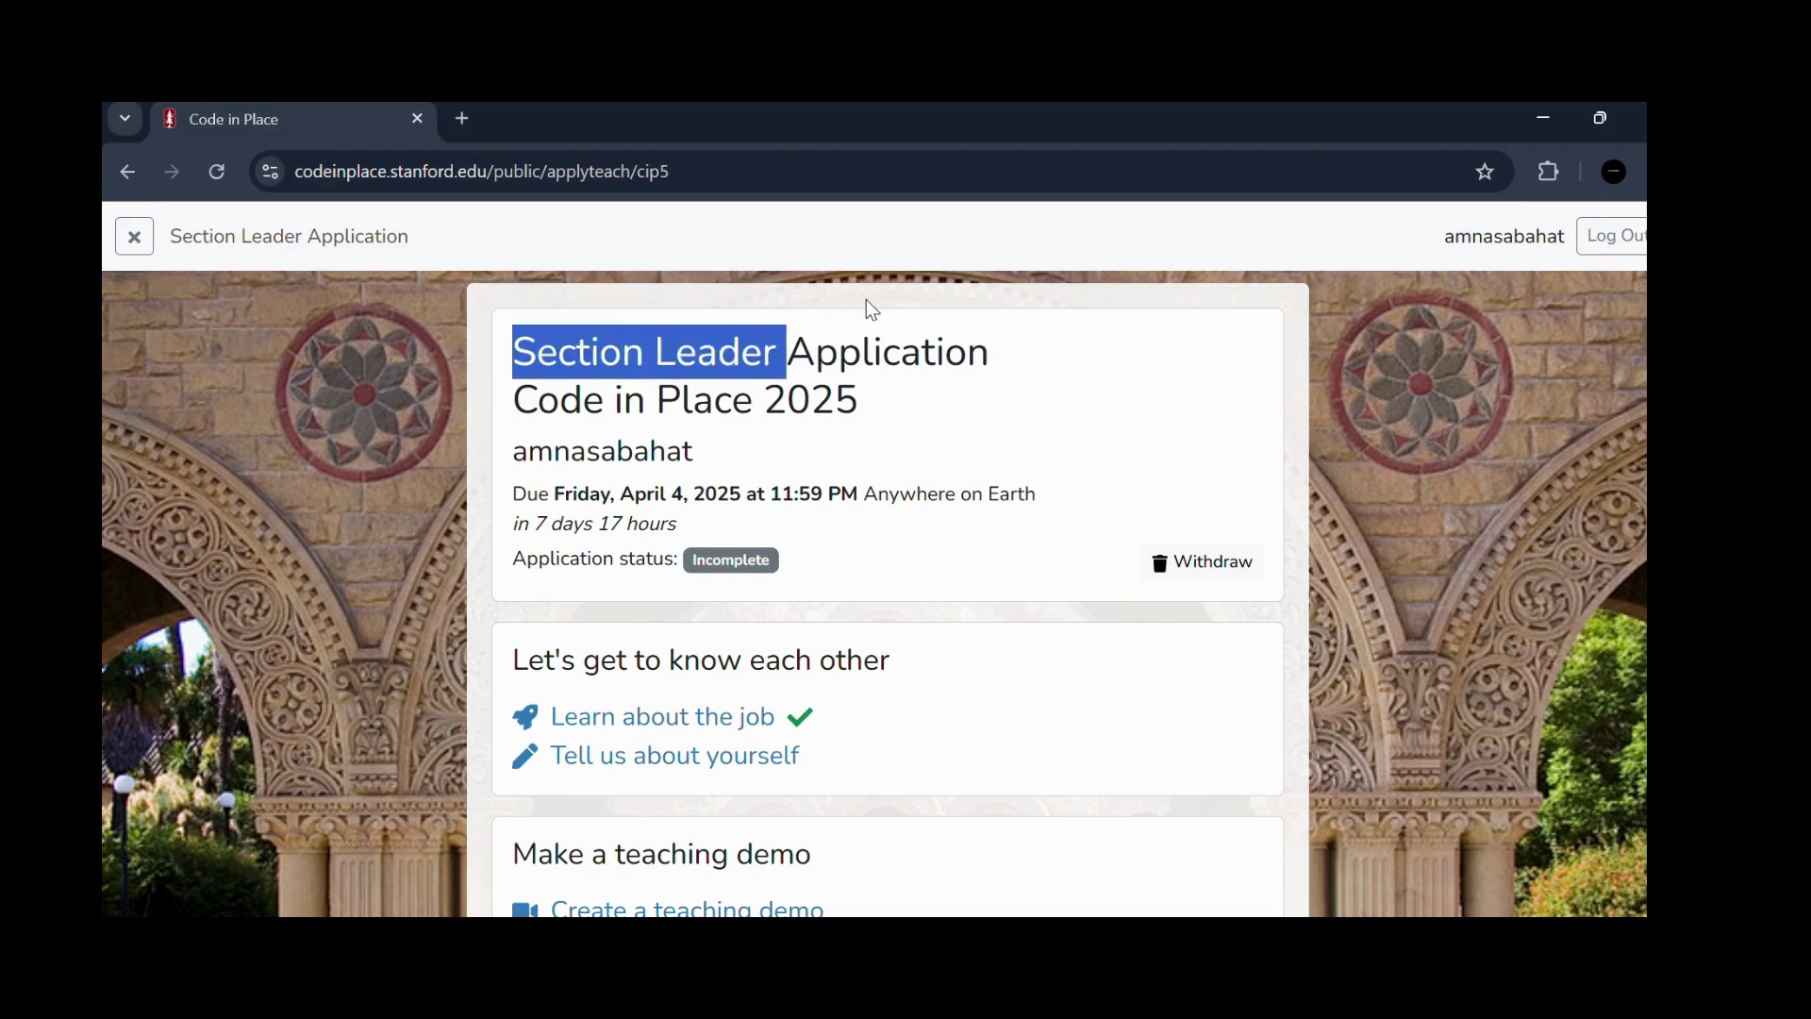
left_click_drag(873, 309, 1033, 315)
left_click(517, 412)
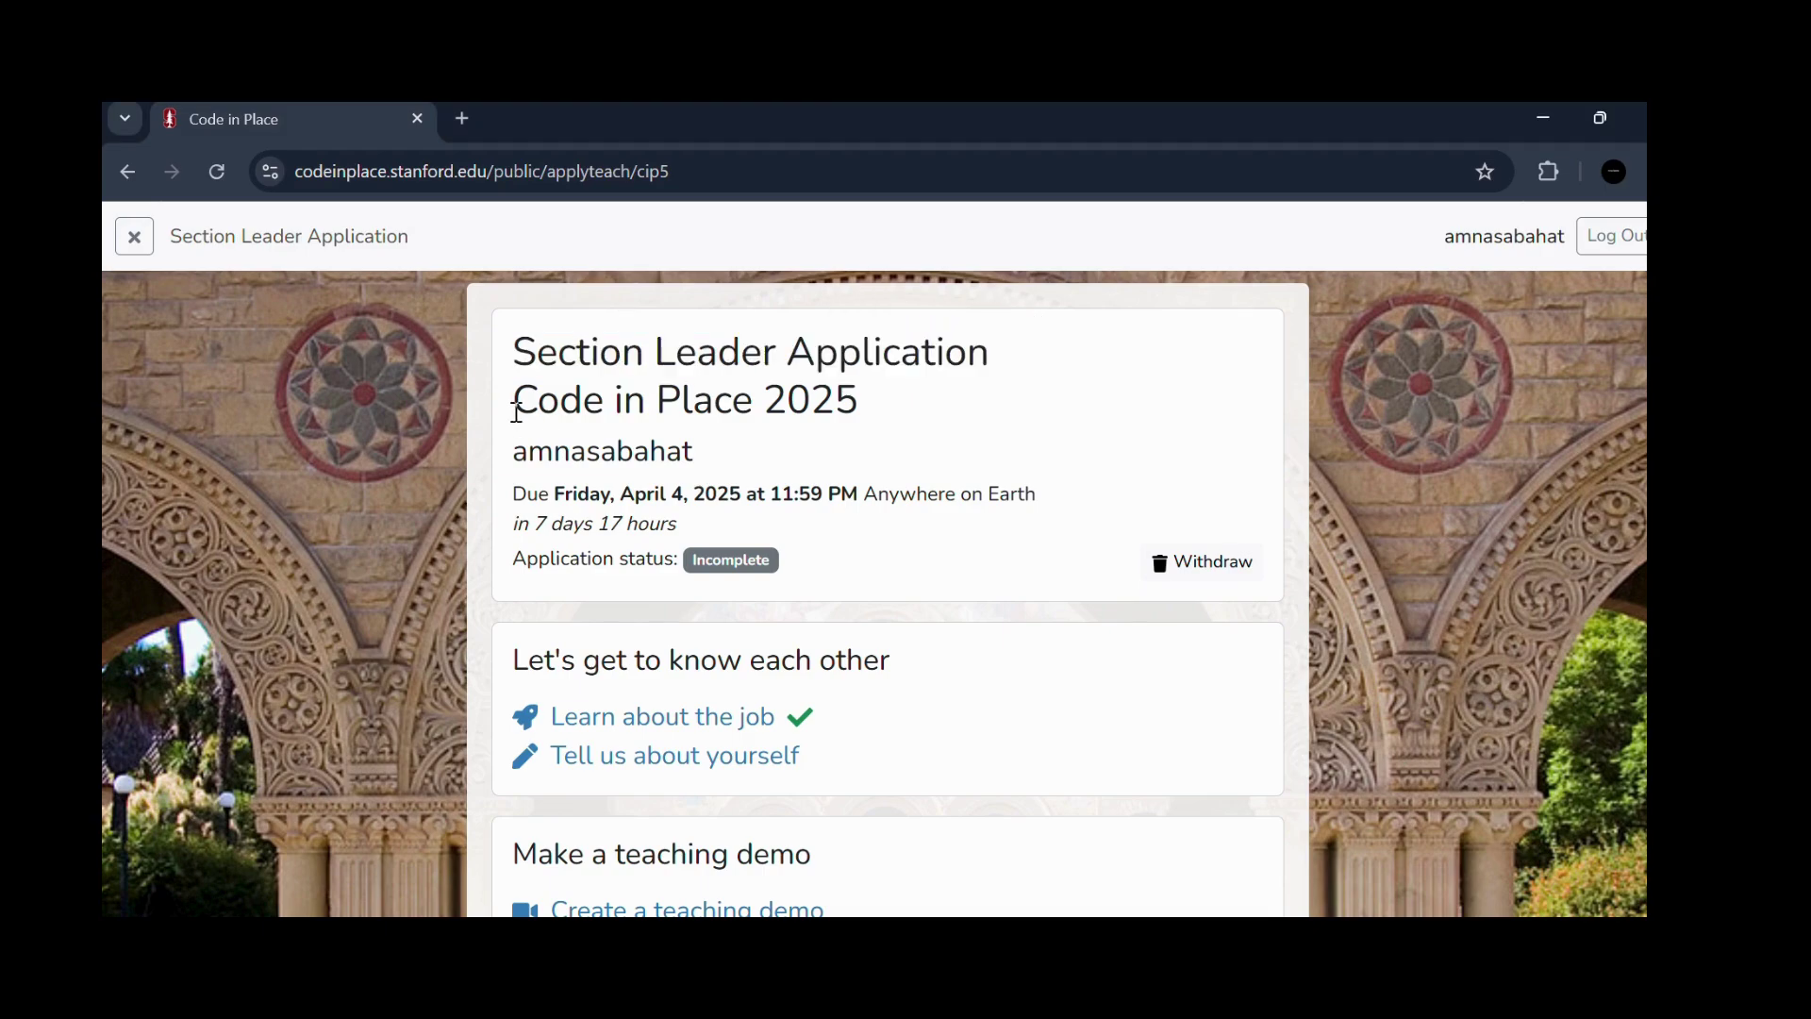
left_click_drag(517, 412, 889, 408)
scroll(857, 546, "down", 2)
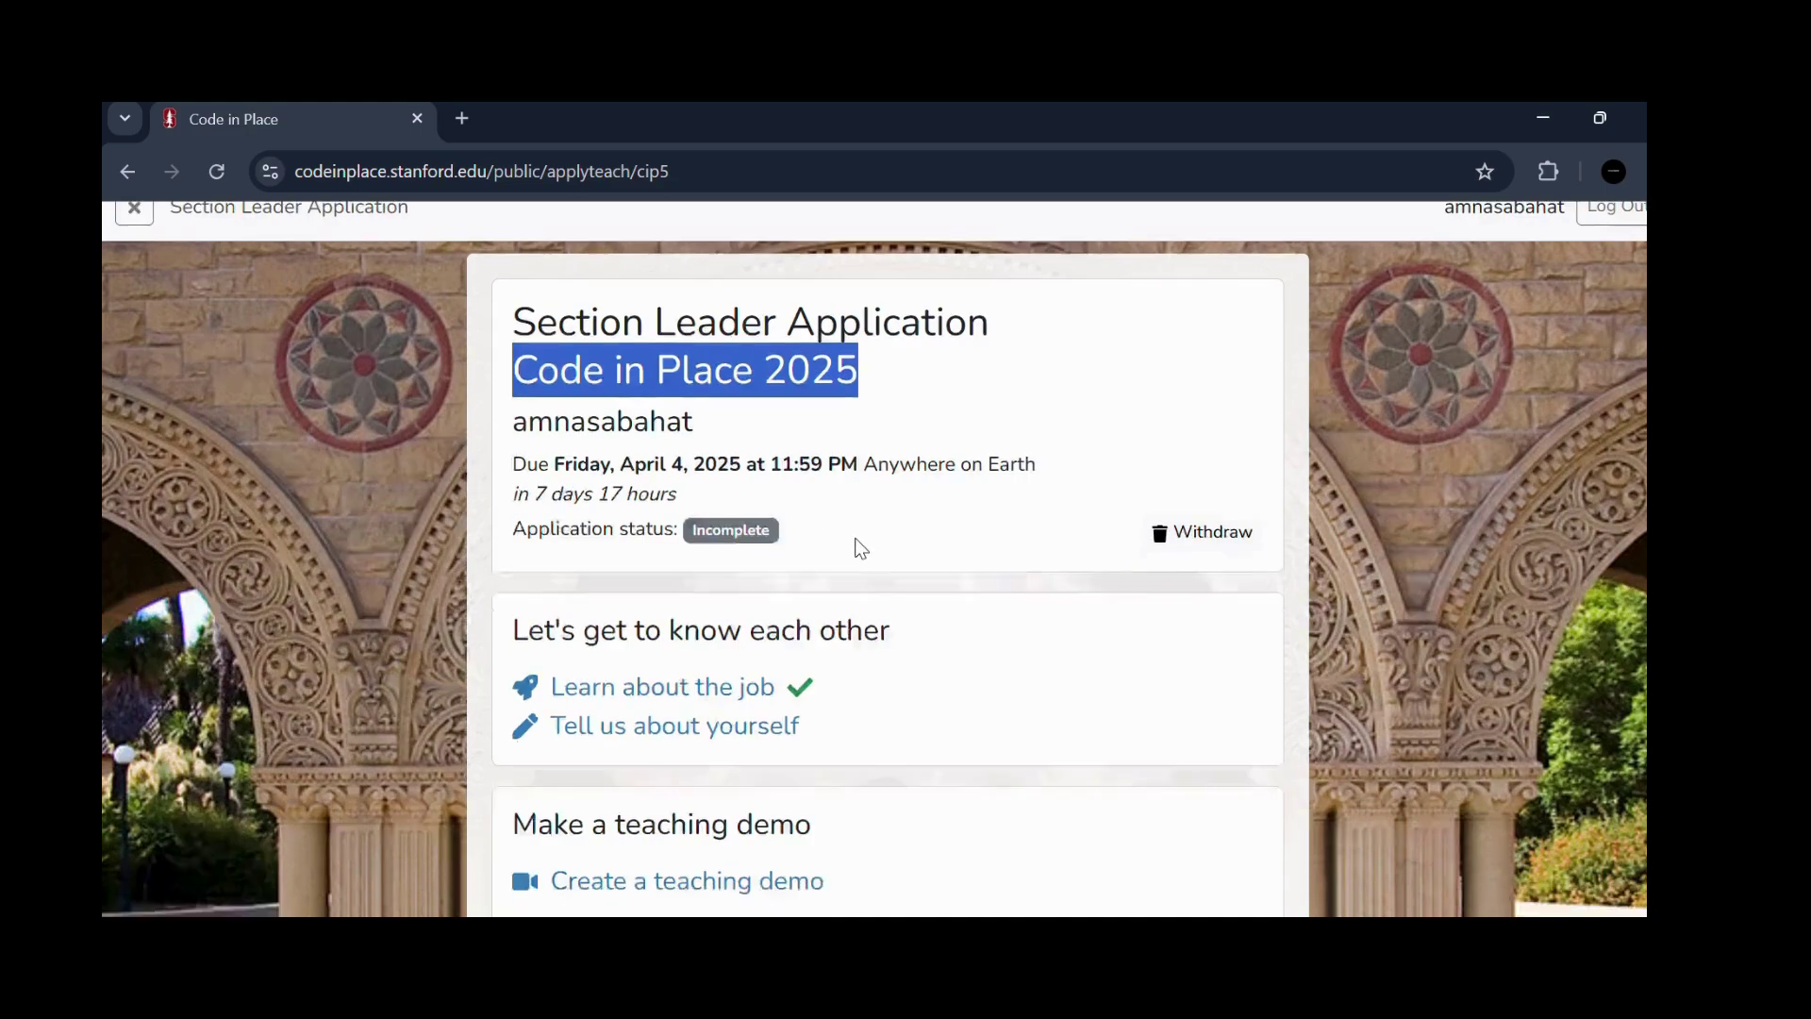
scroll(860, 548, "down", 1)
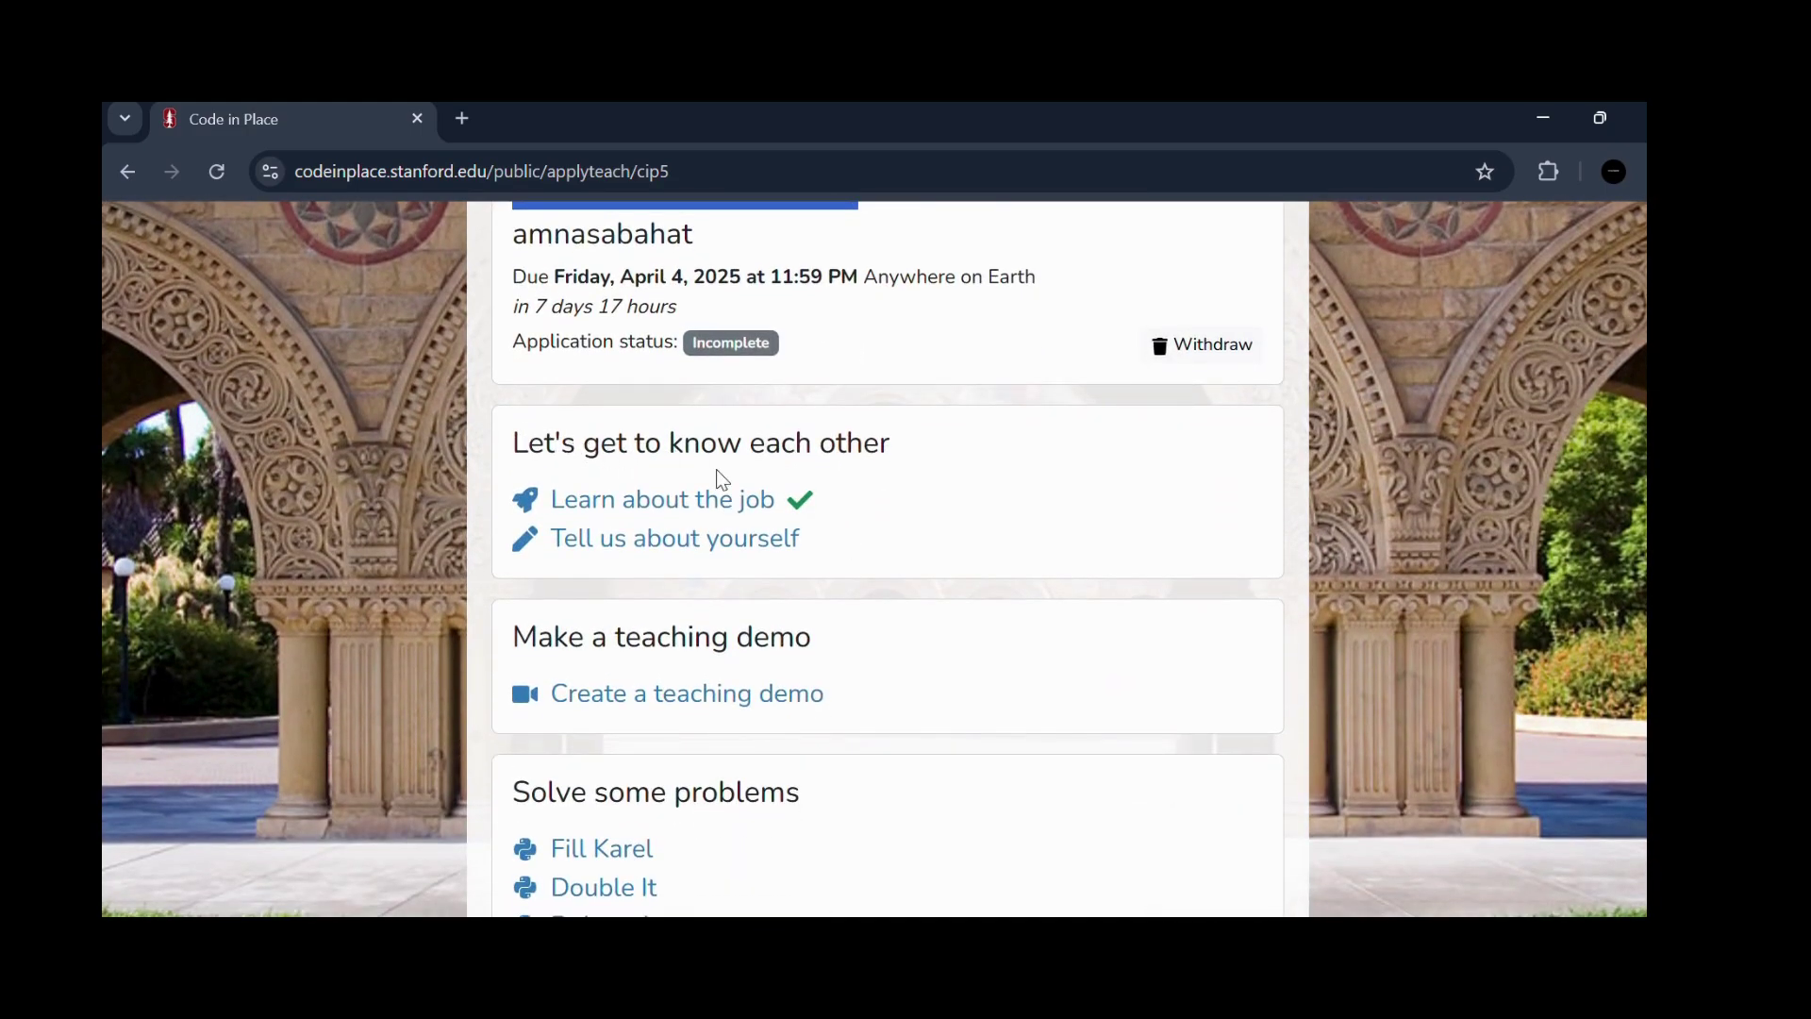
- Open "Learn about the job" and read the four benefits of teaching and the past section leaders' quotes
left_click(706, 519)
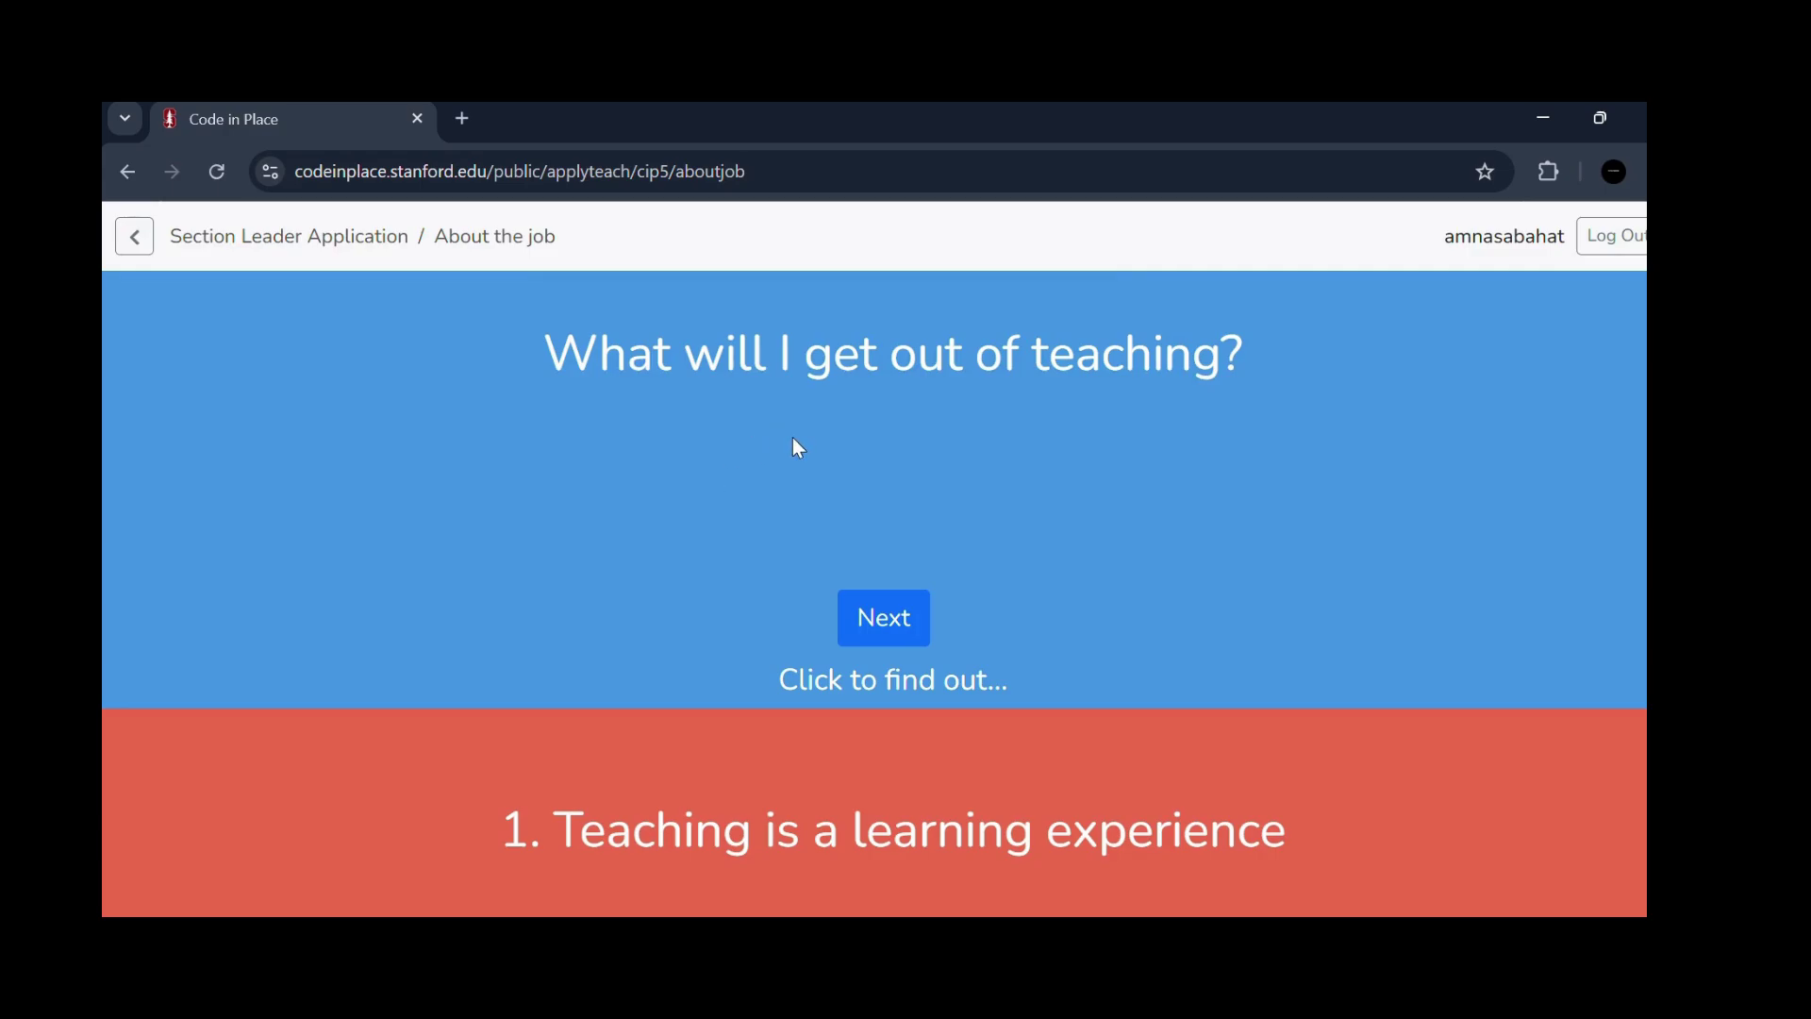
scroll(794, 438, "down", 4)
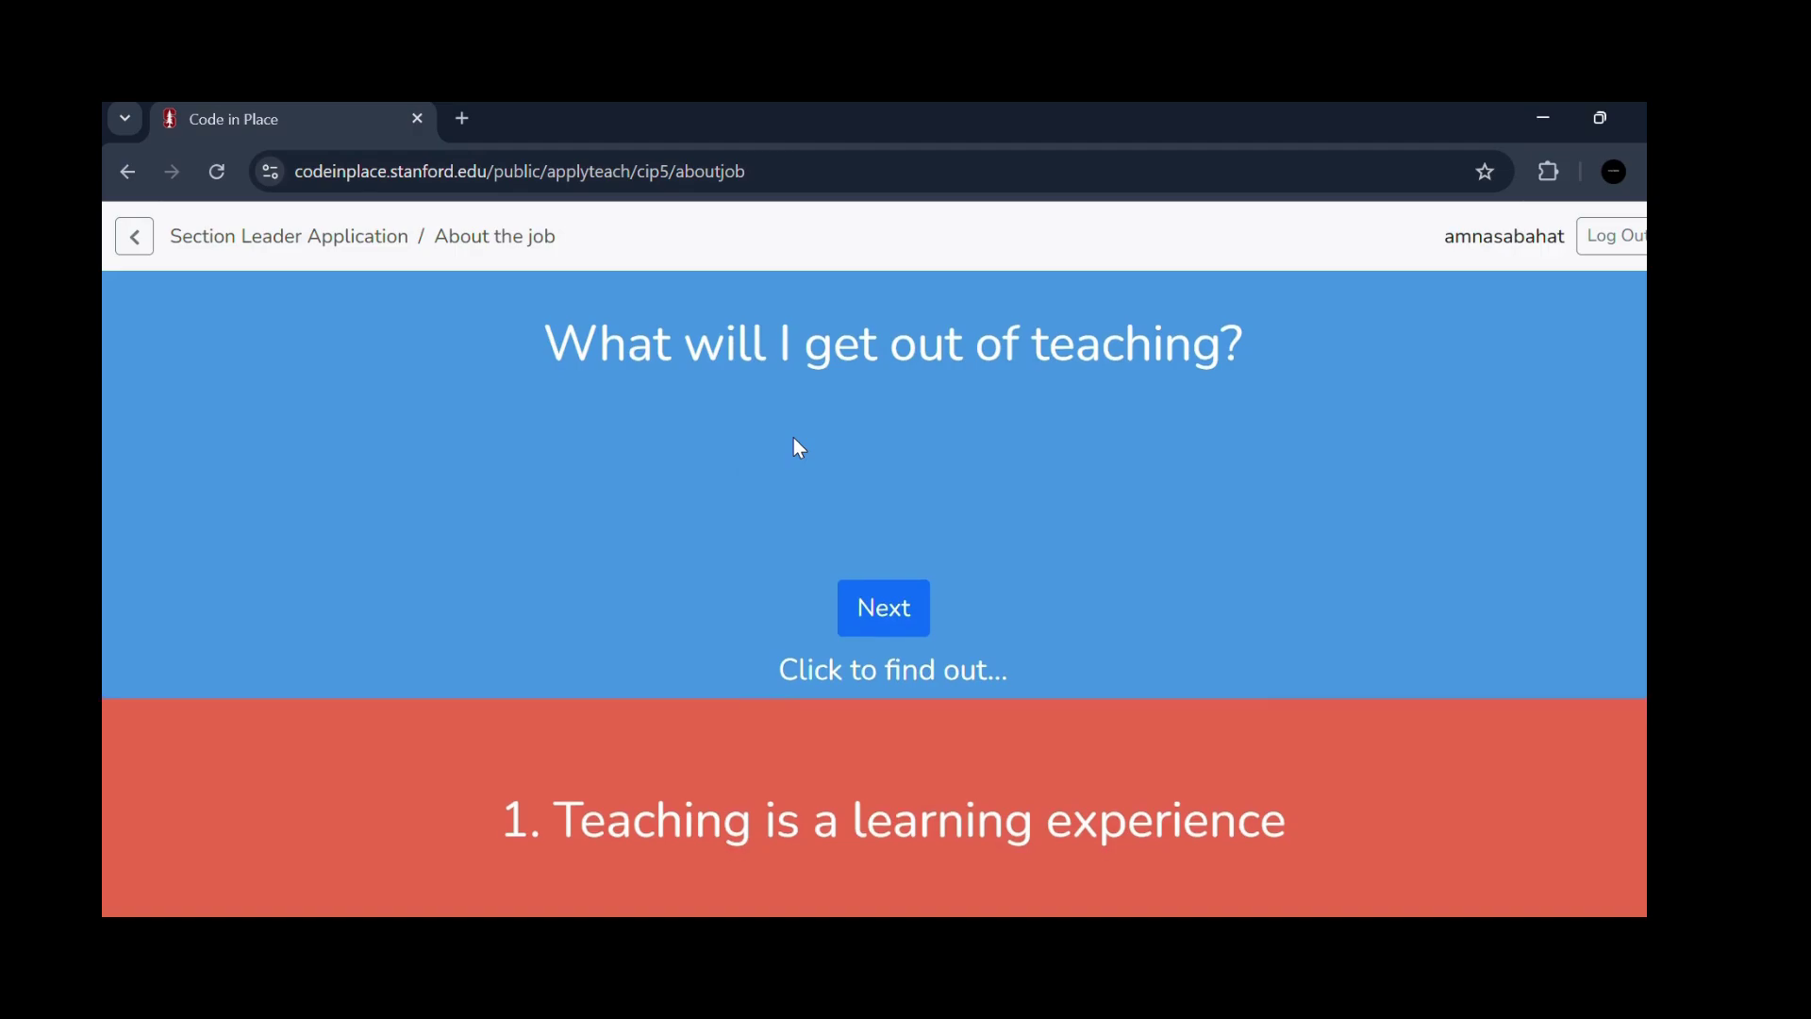
scroll(793, 440, "down", 4)
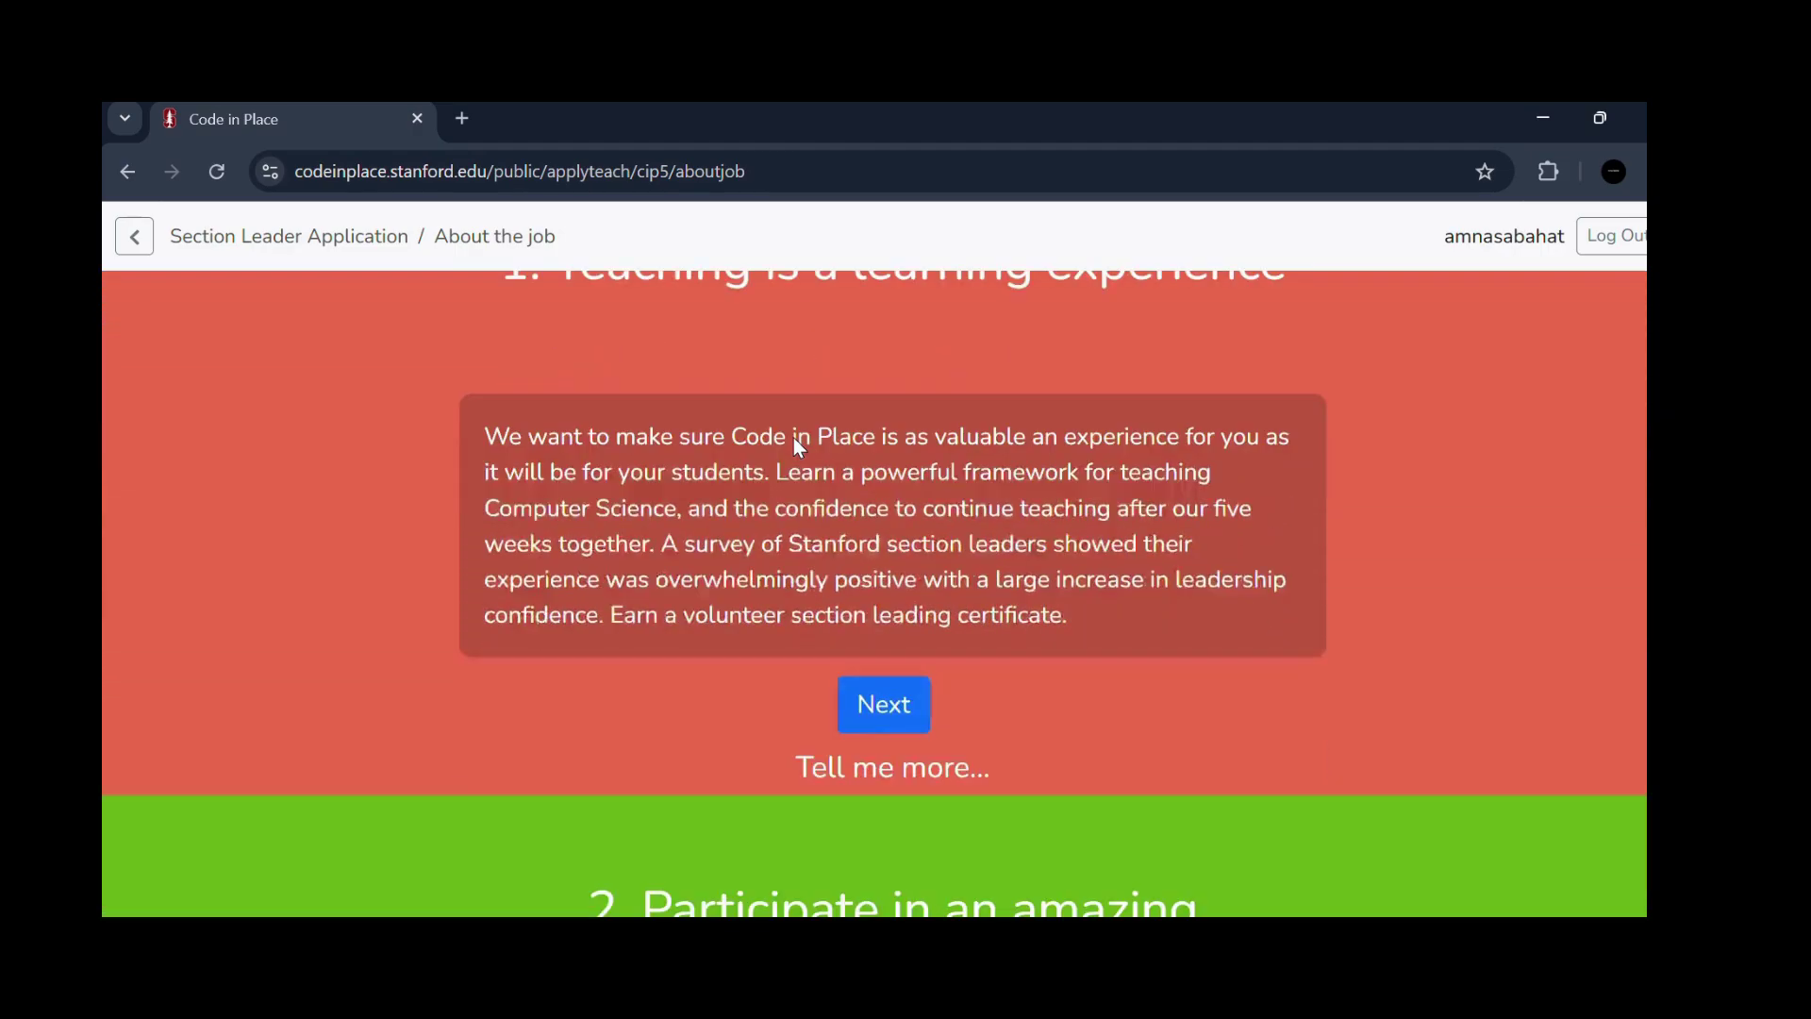
scroll(795, 438, "down", 2)
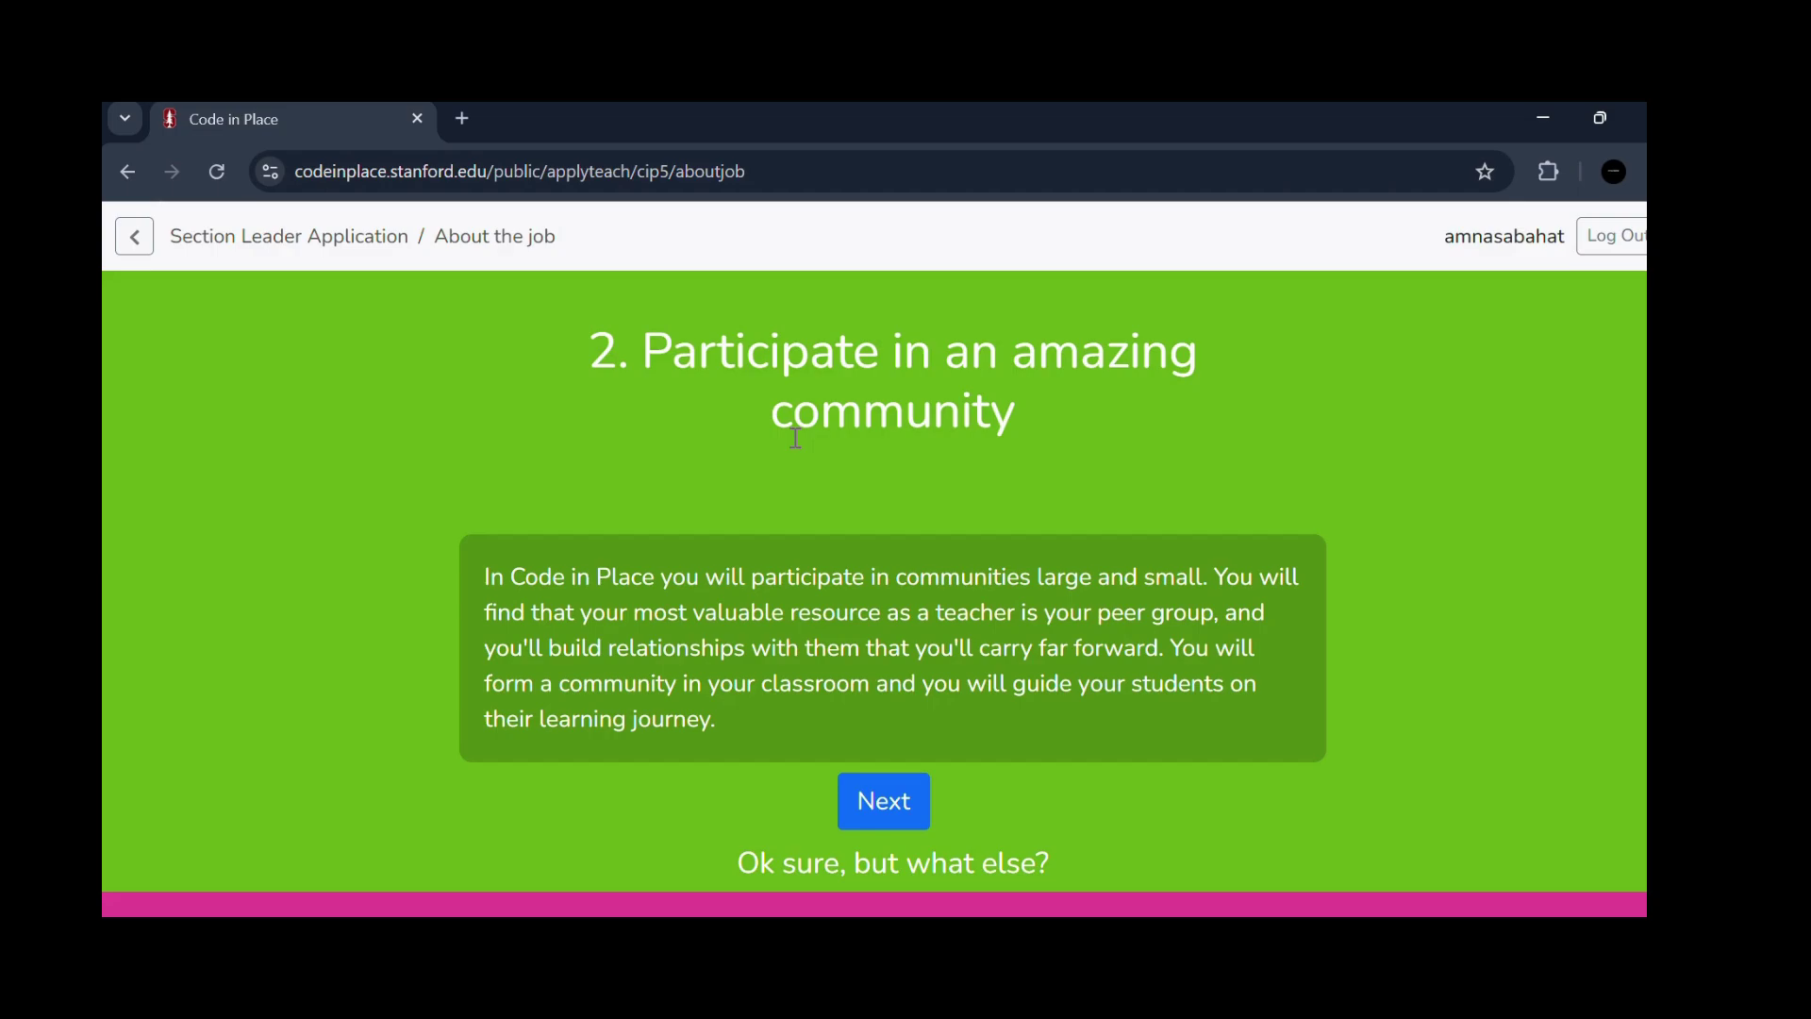
scroll(794, 438, "down", 5)
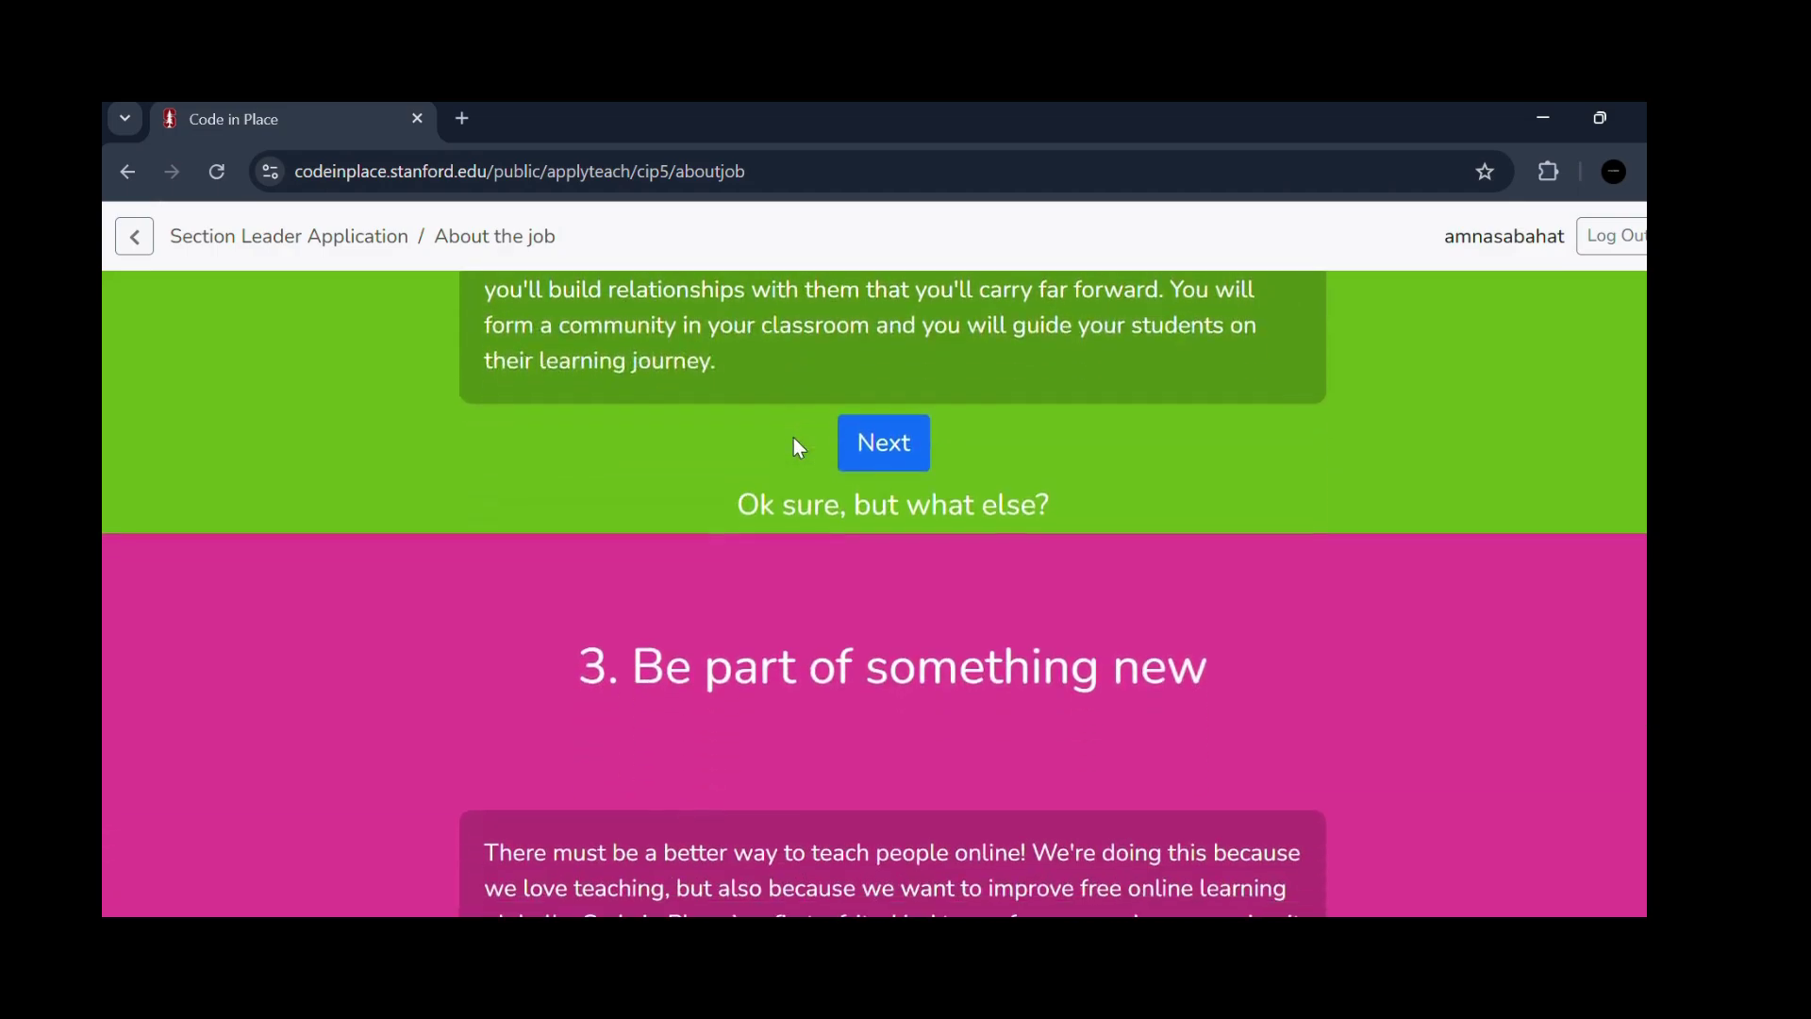
scroll(797, 447, "down", 2)
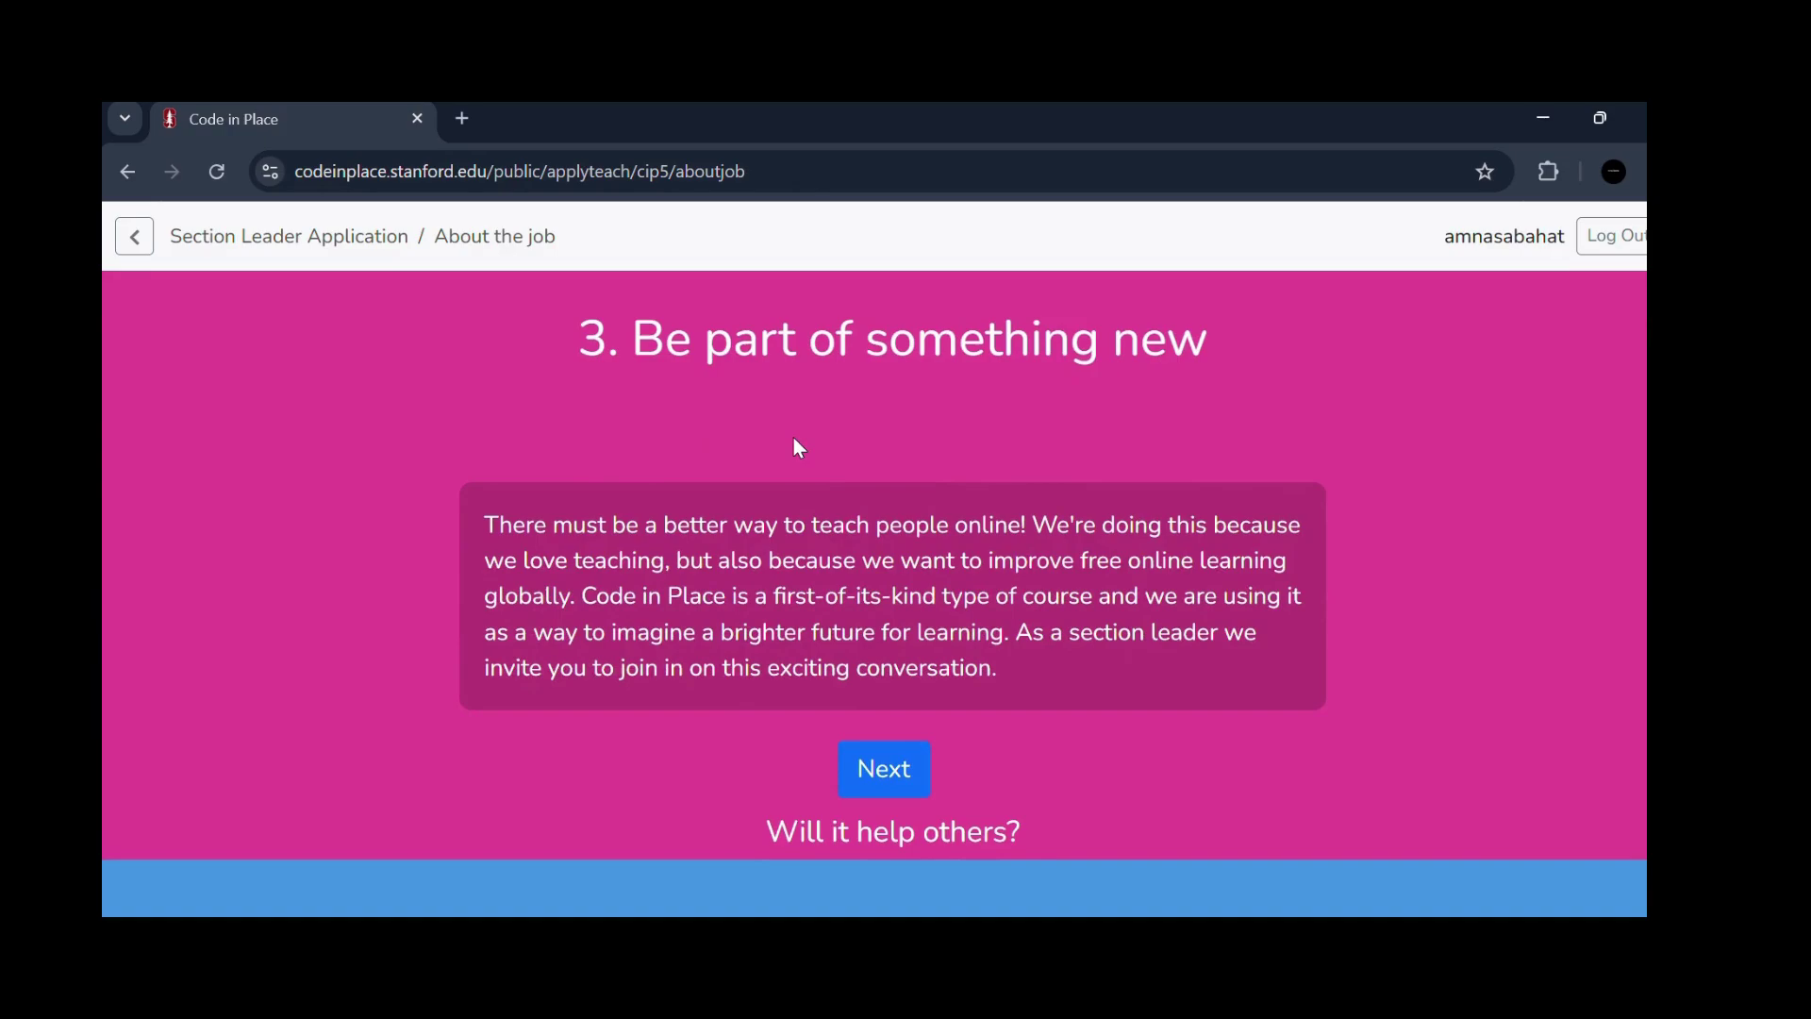
scroll(793, 440, "down", 9)
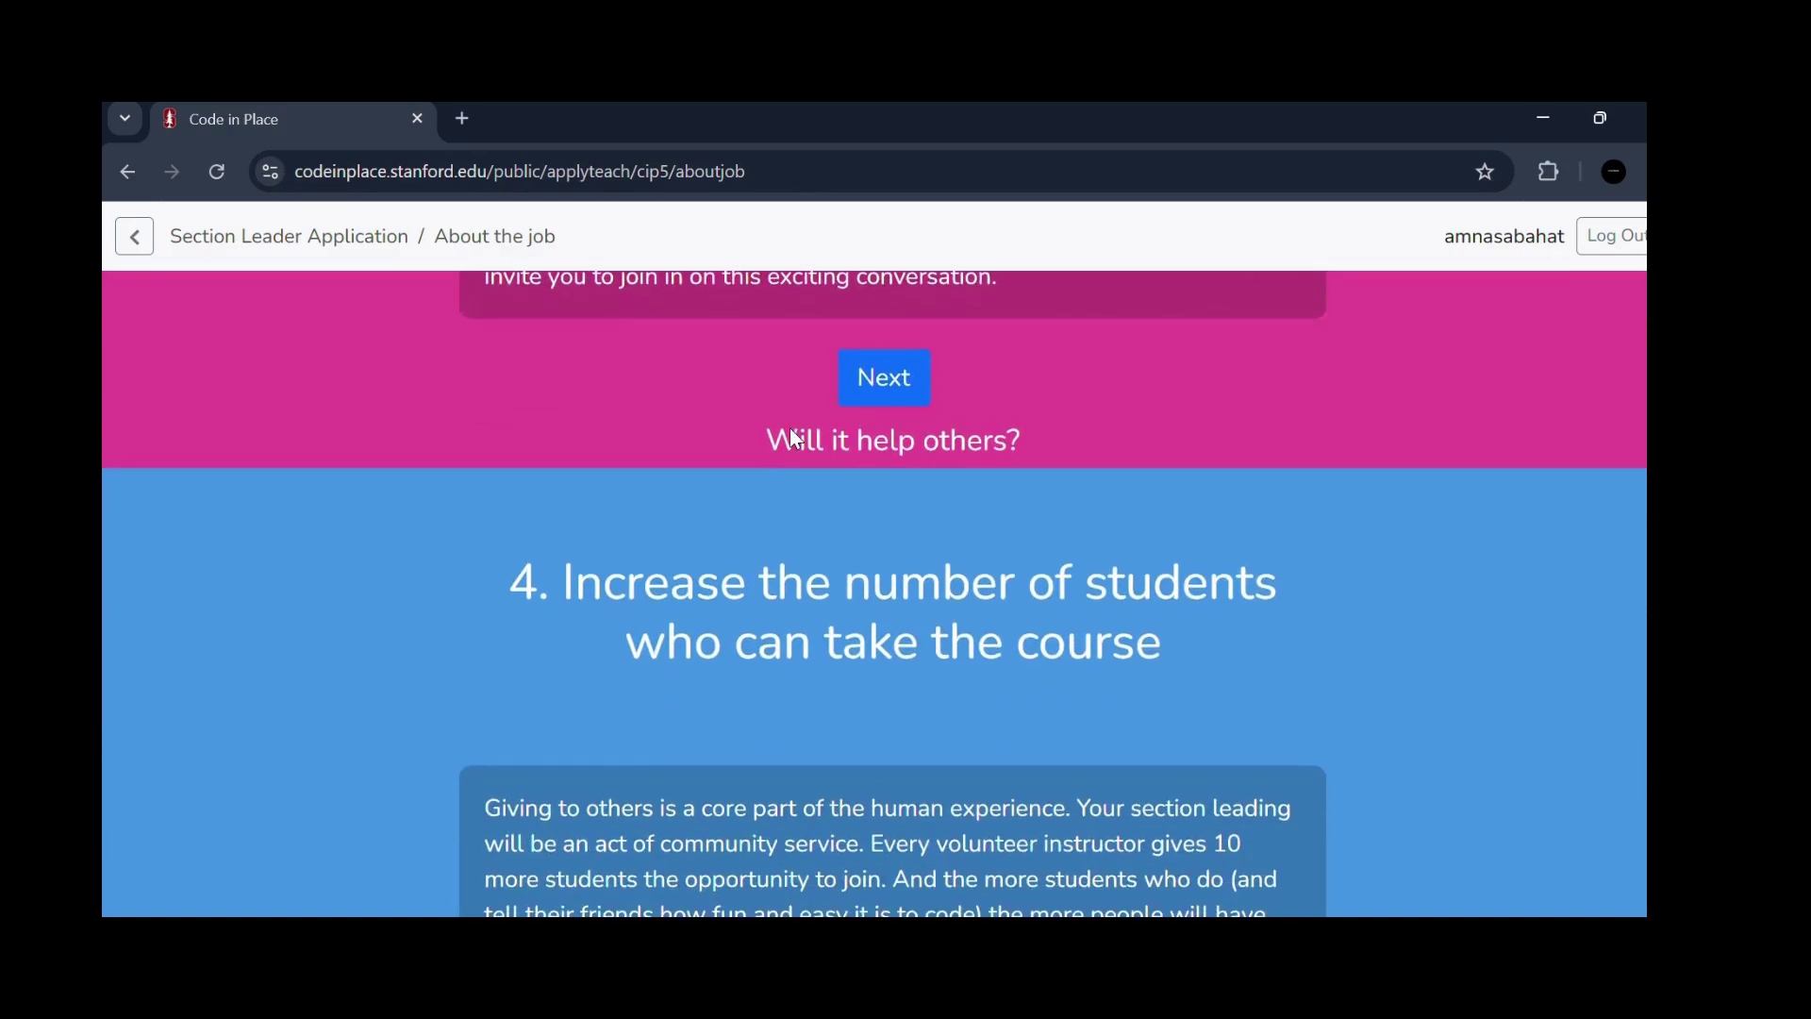
scroll(794, 438, "down", 3)
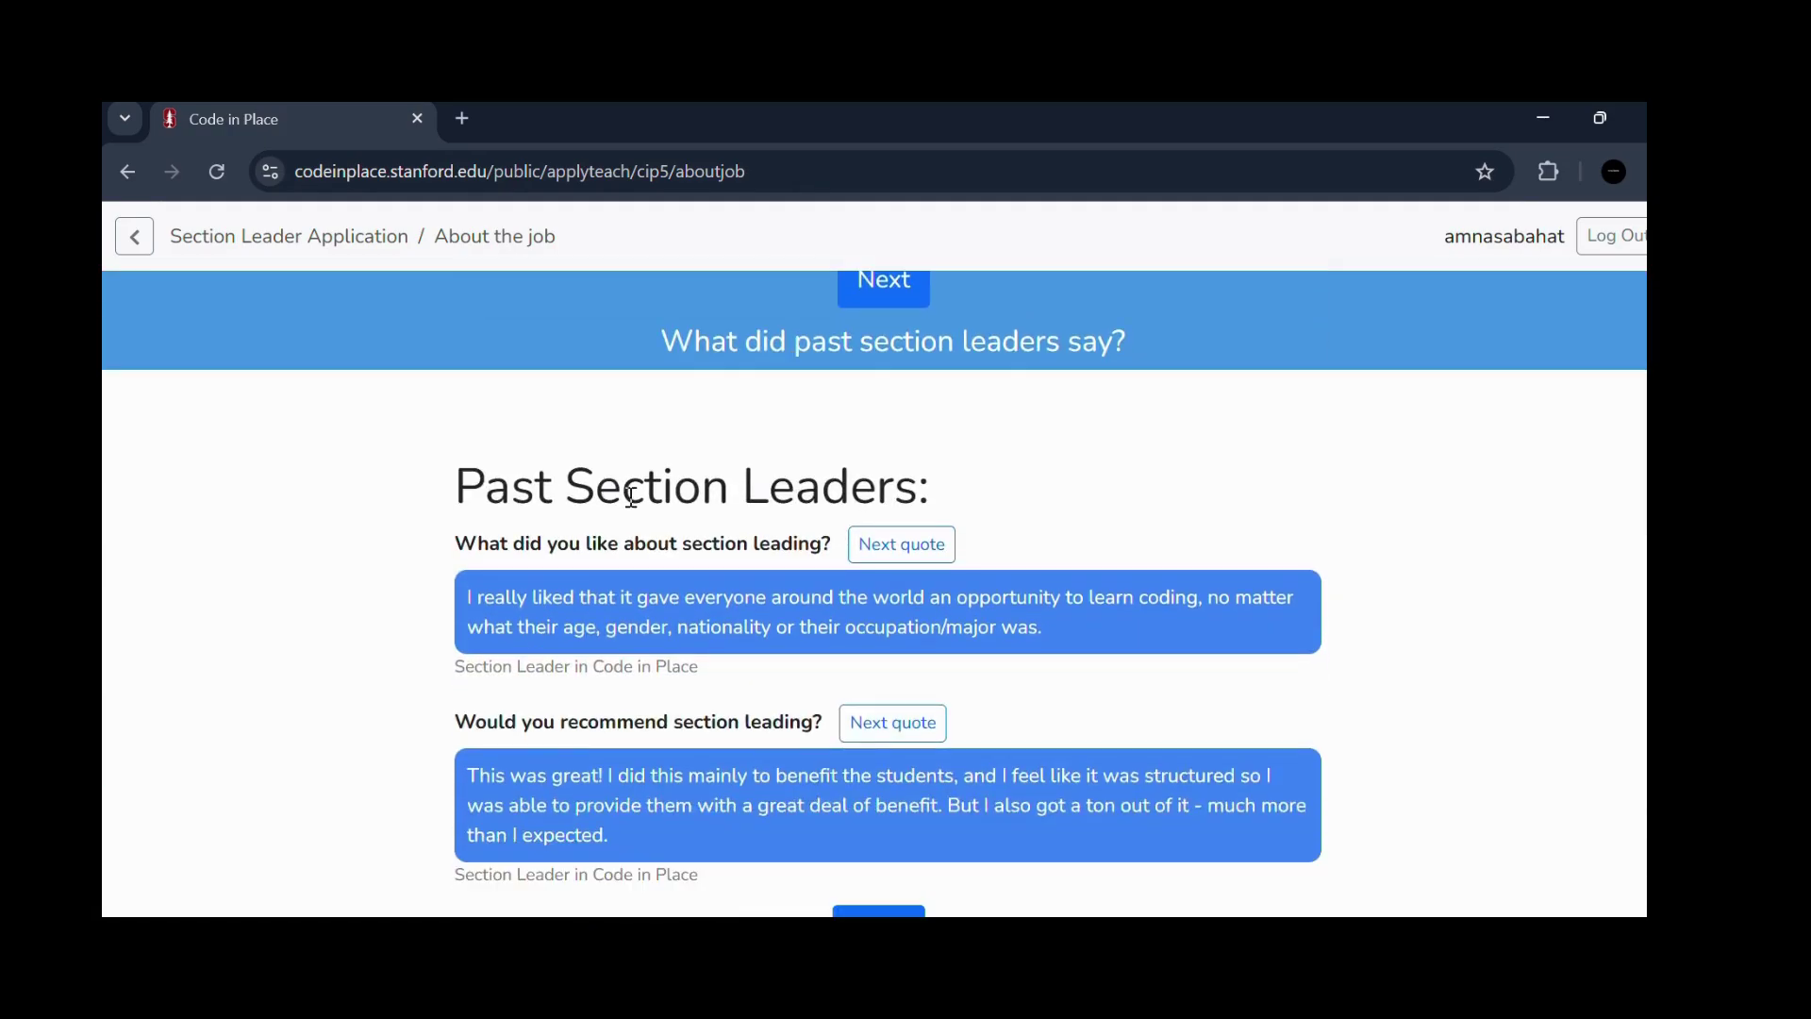
scroll(962, 498, "down", 1)
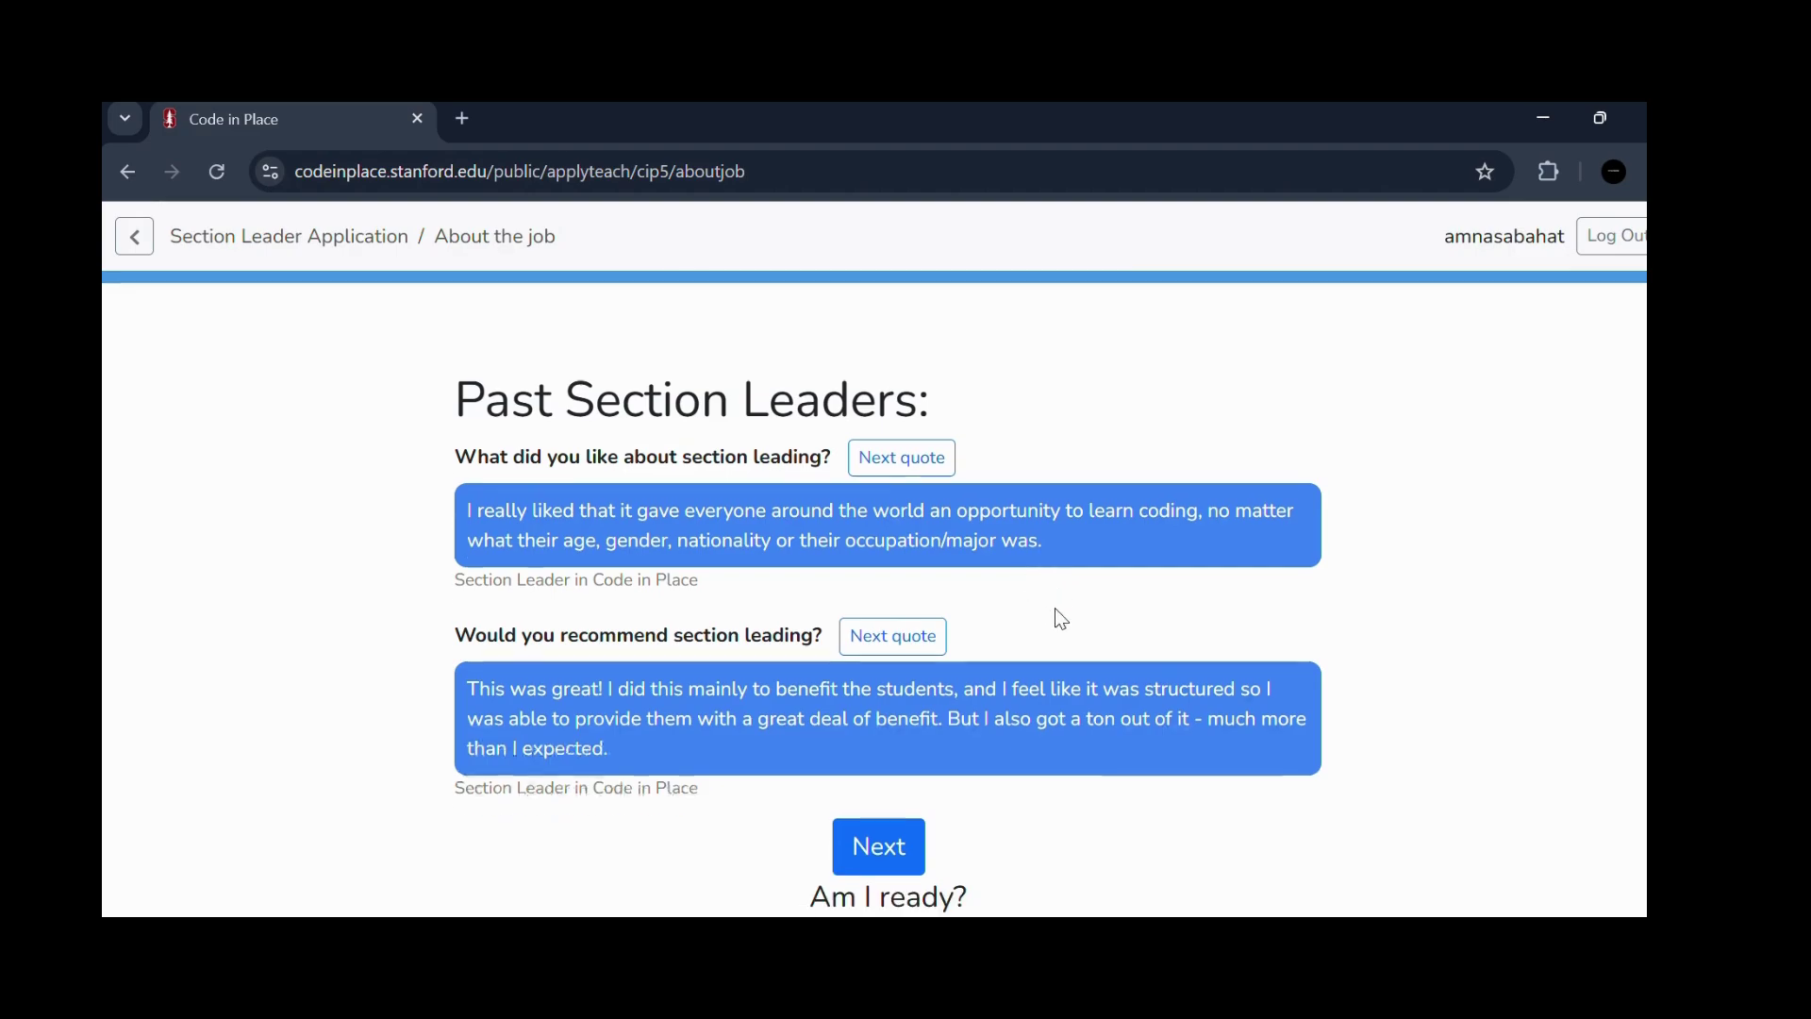
- Read the numbered Responsibilities list, highlighting the weekly teaching and section preparation items
scroll(1060, 613, "down", 4)
scroll(1060, 619, "down", 2)
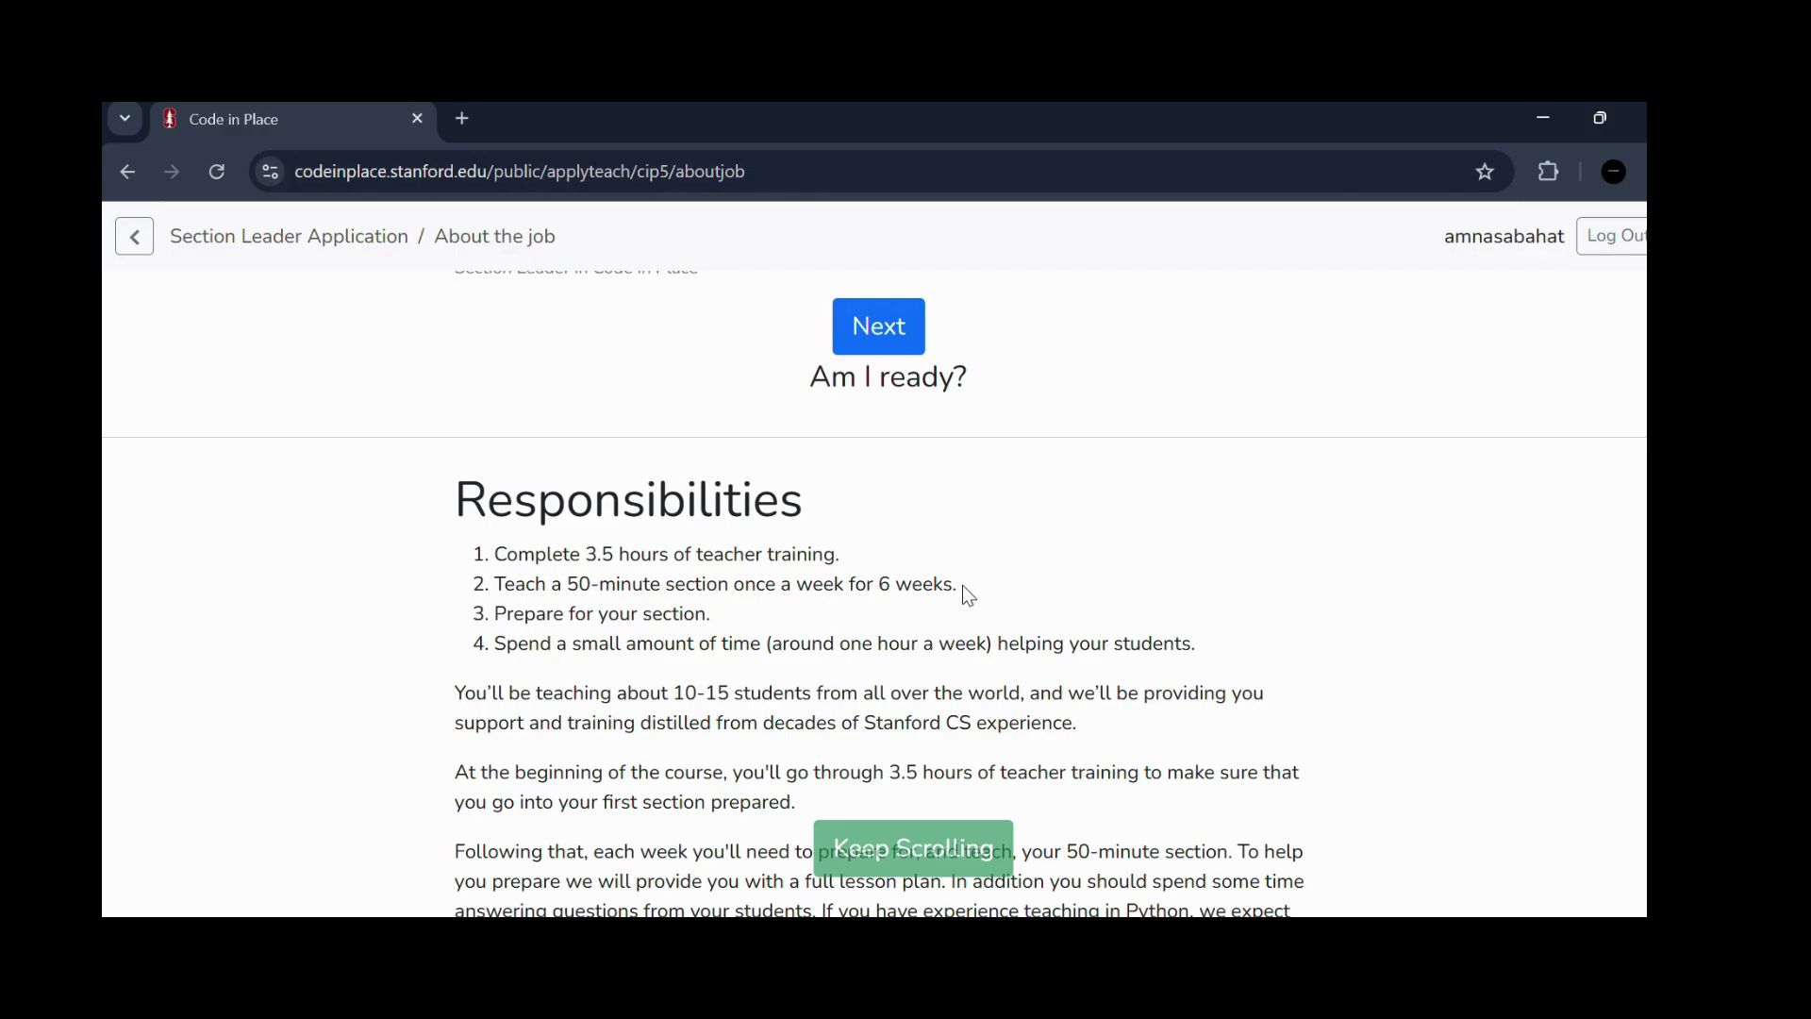
left_click_drag(964, 590, 500, 594)
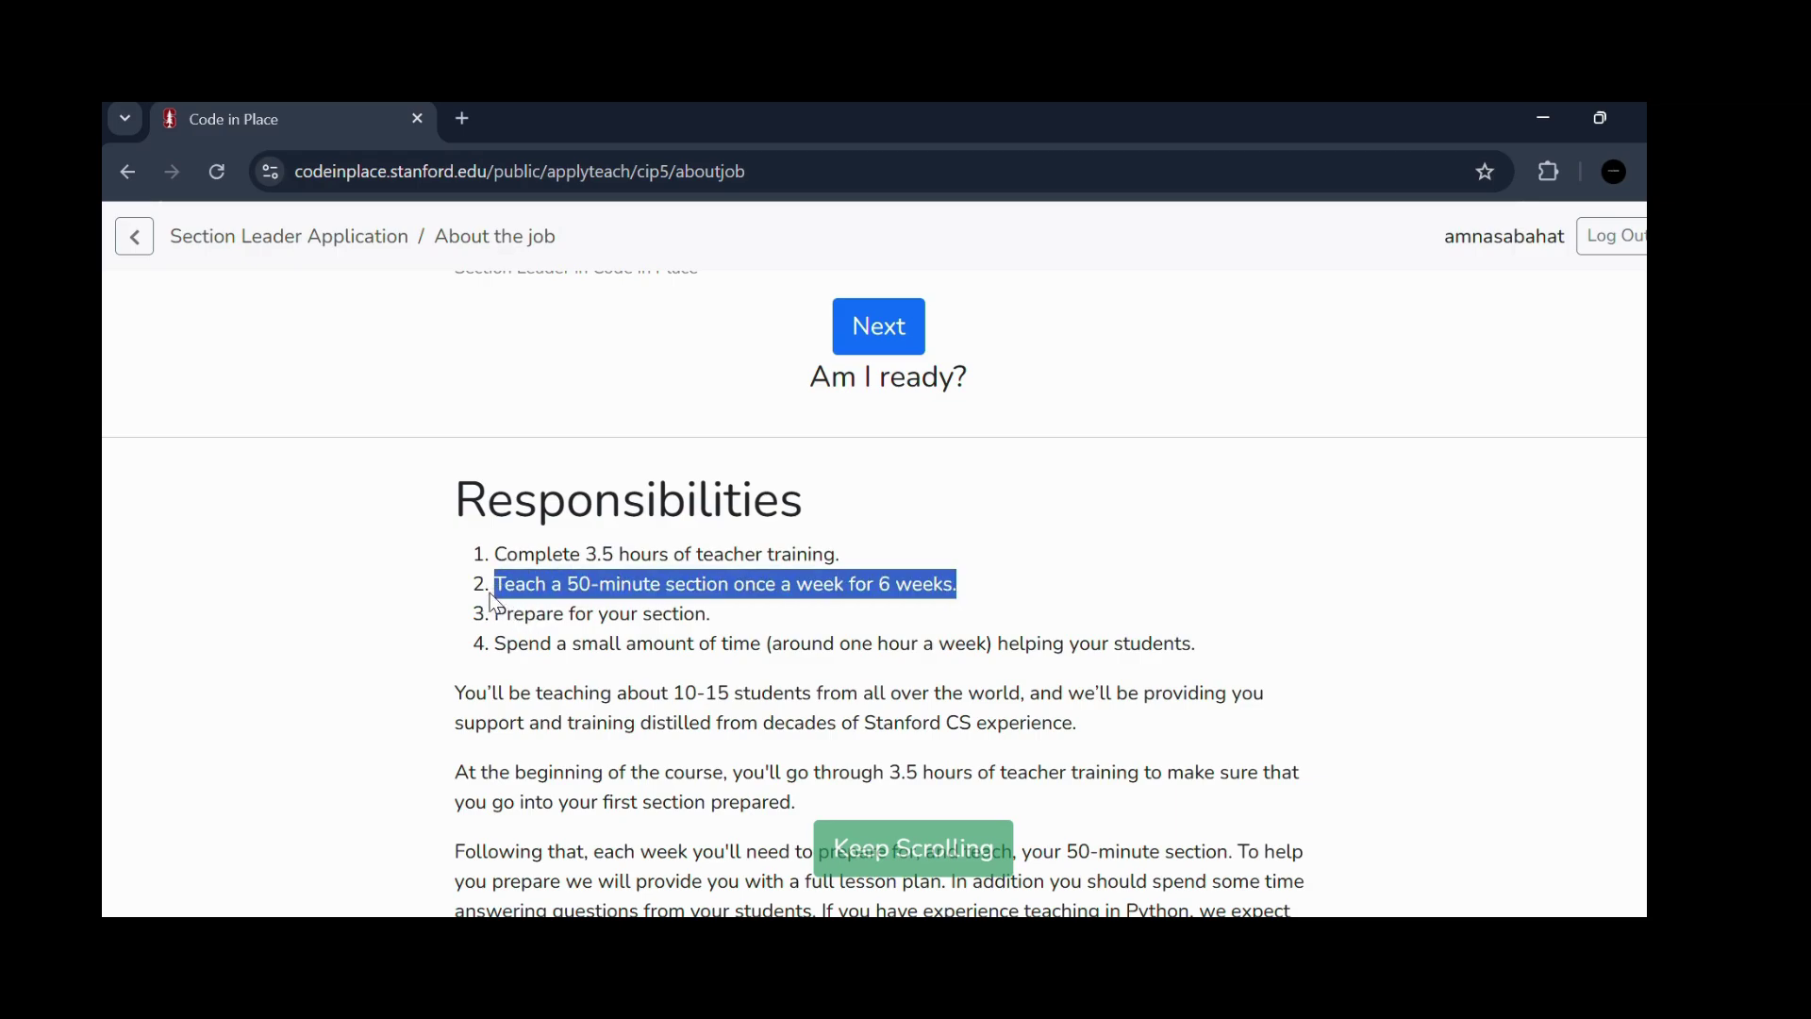
left_click(948, 549)
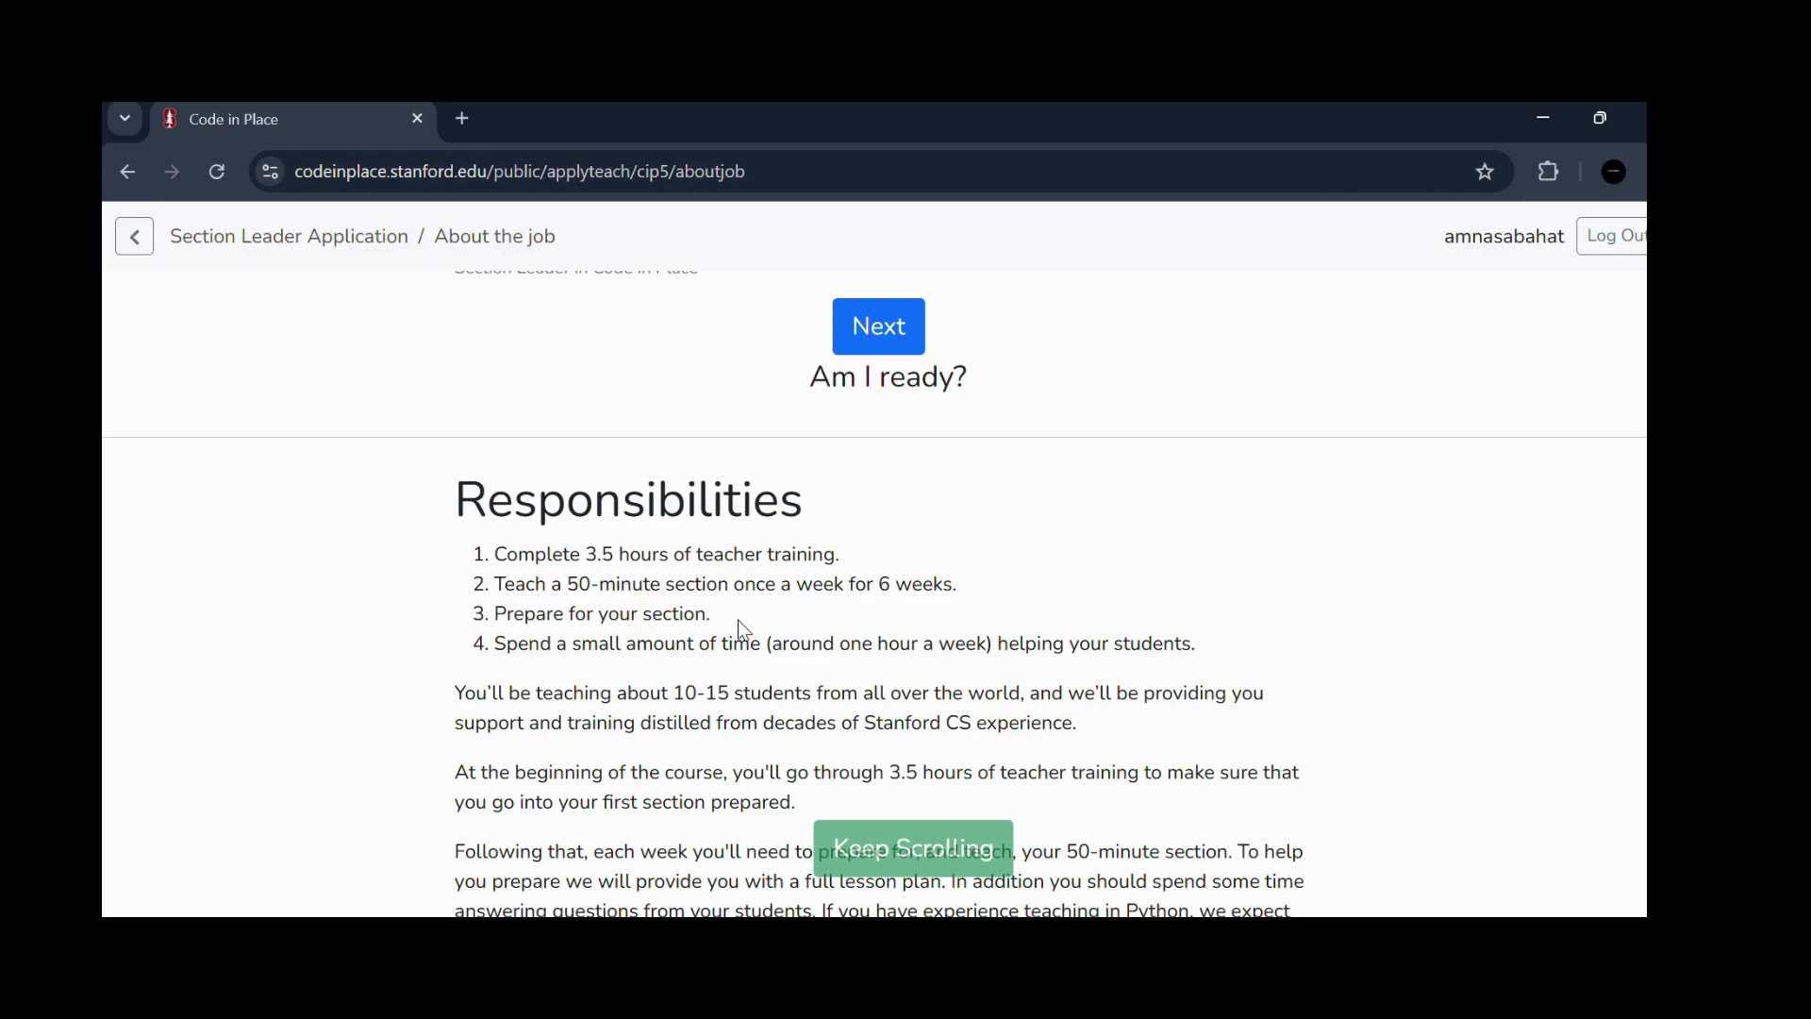
left_click_drag(743, 630, 489, 642)
scroll(1047, 703, "down", 1)
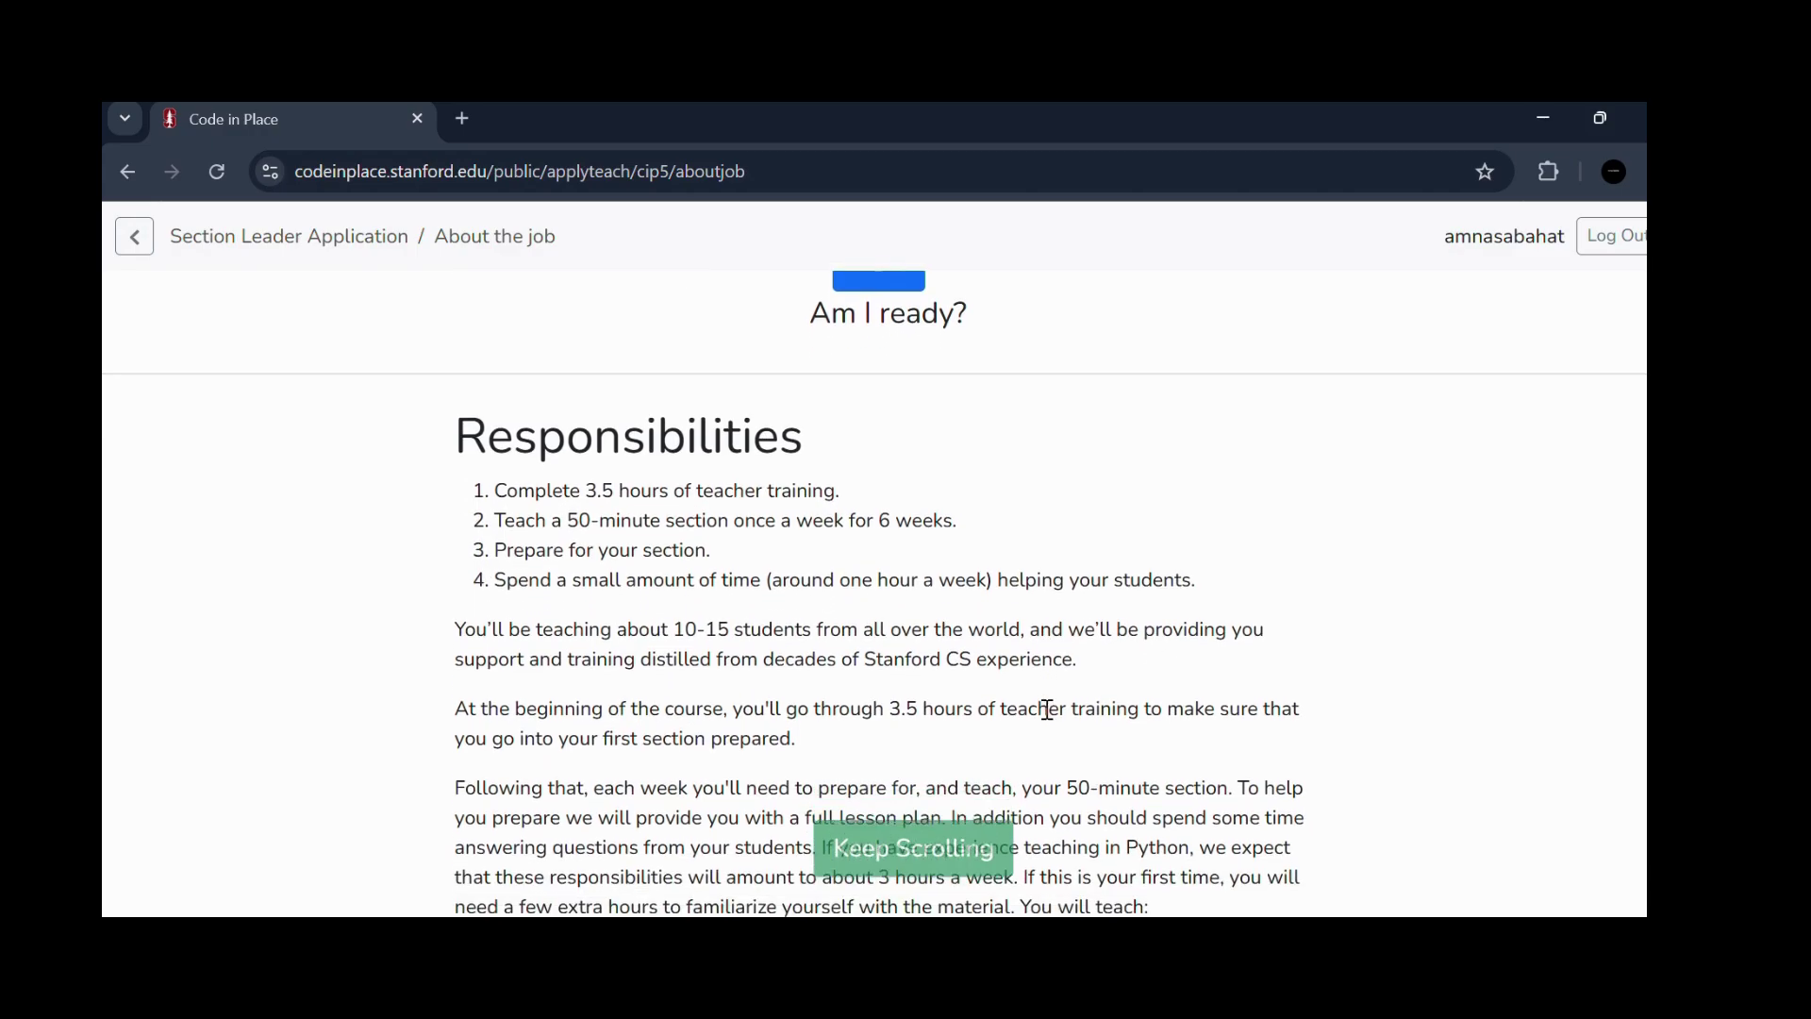
scroll(1072, 644, "down", 1)
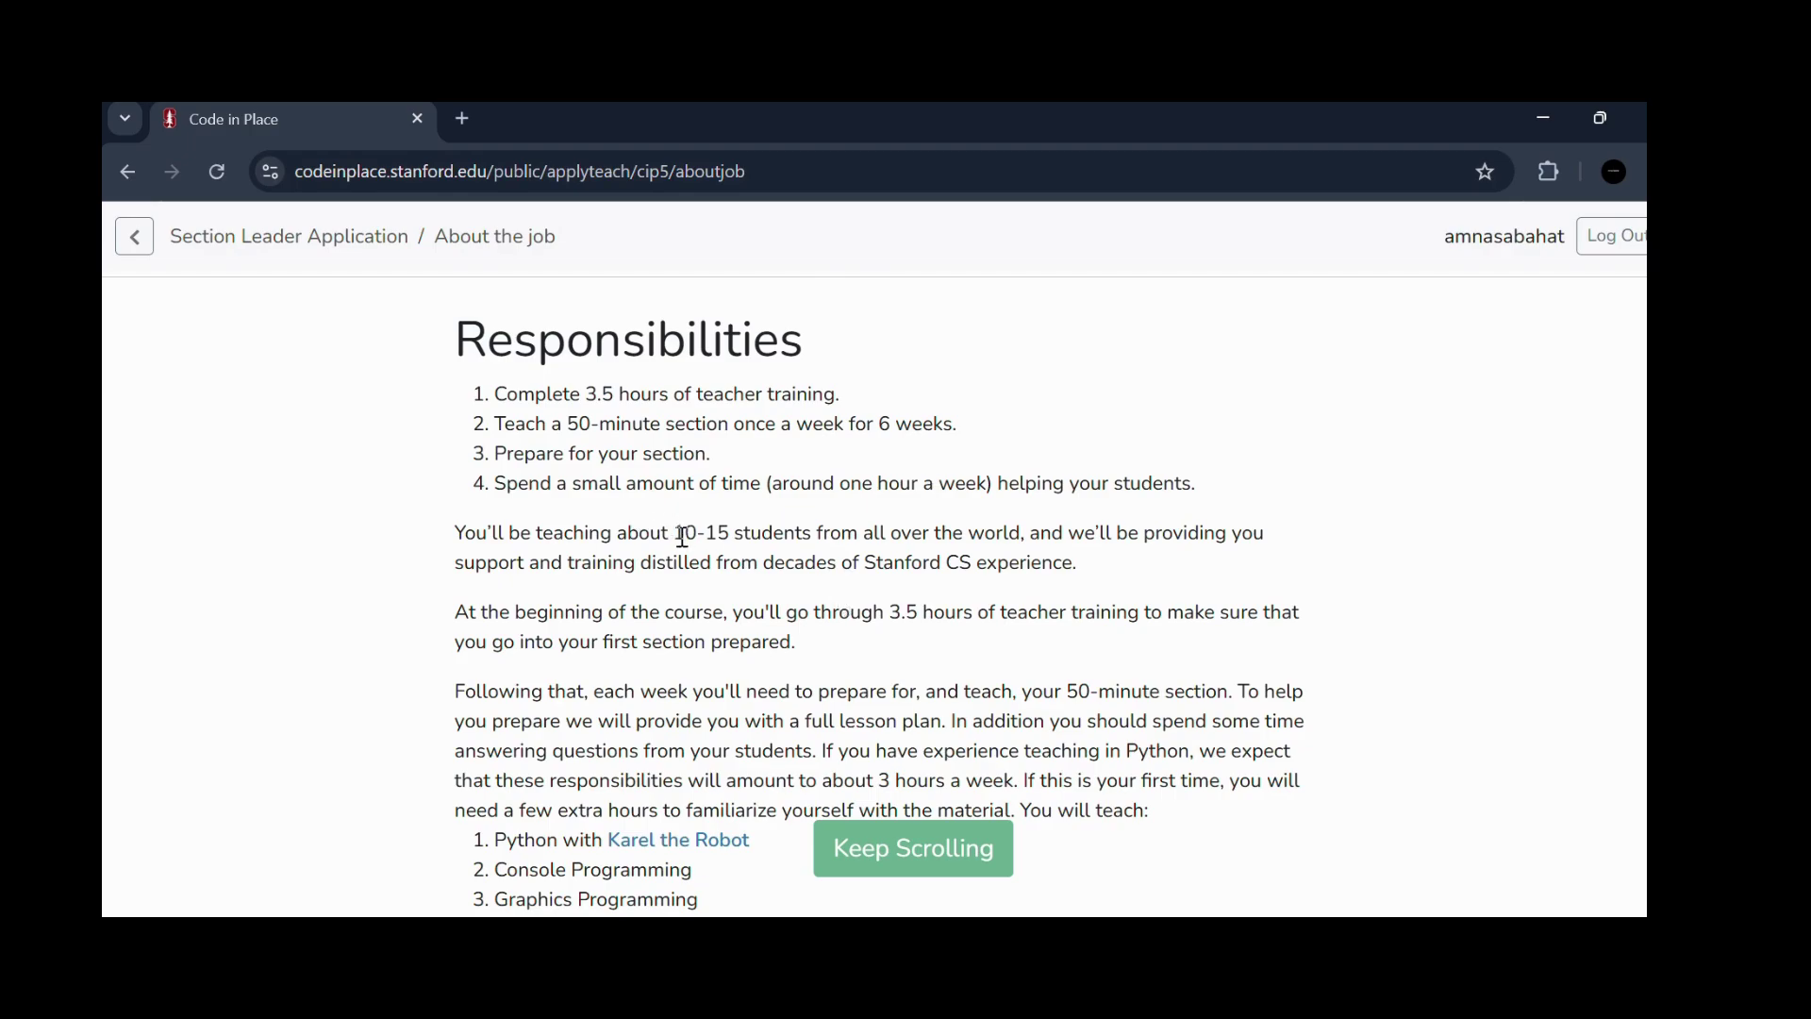
- Read the paragraphs under Responsibilities on student group size, Stanford training, weekly preparation and topics taught, highlighting the group size and training text
left_click_drag(641, 531, 1018, 539)
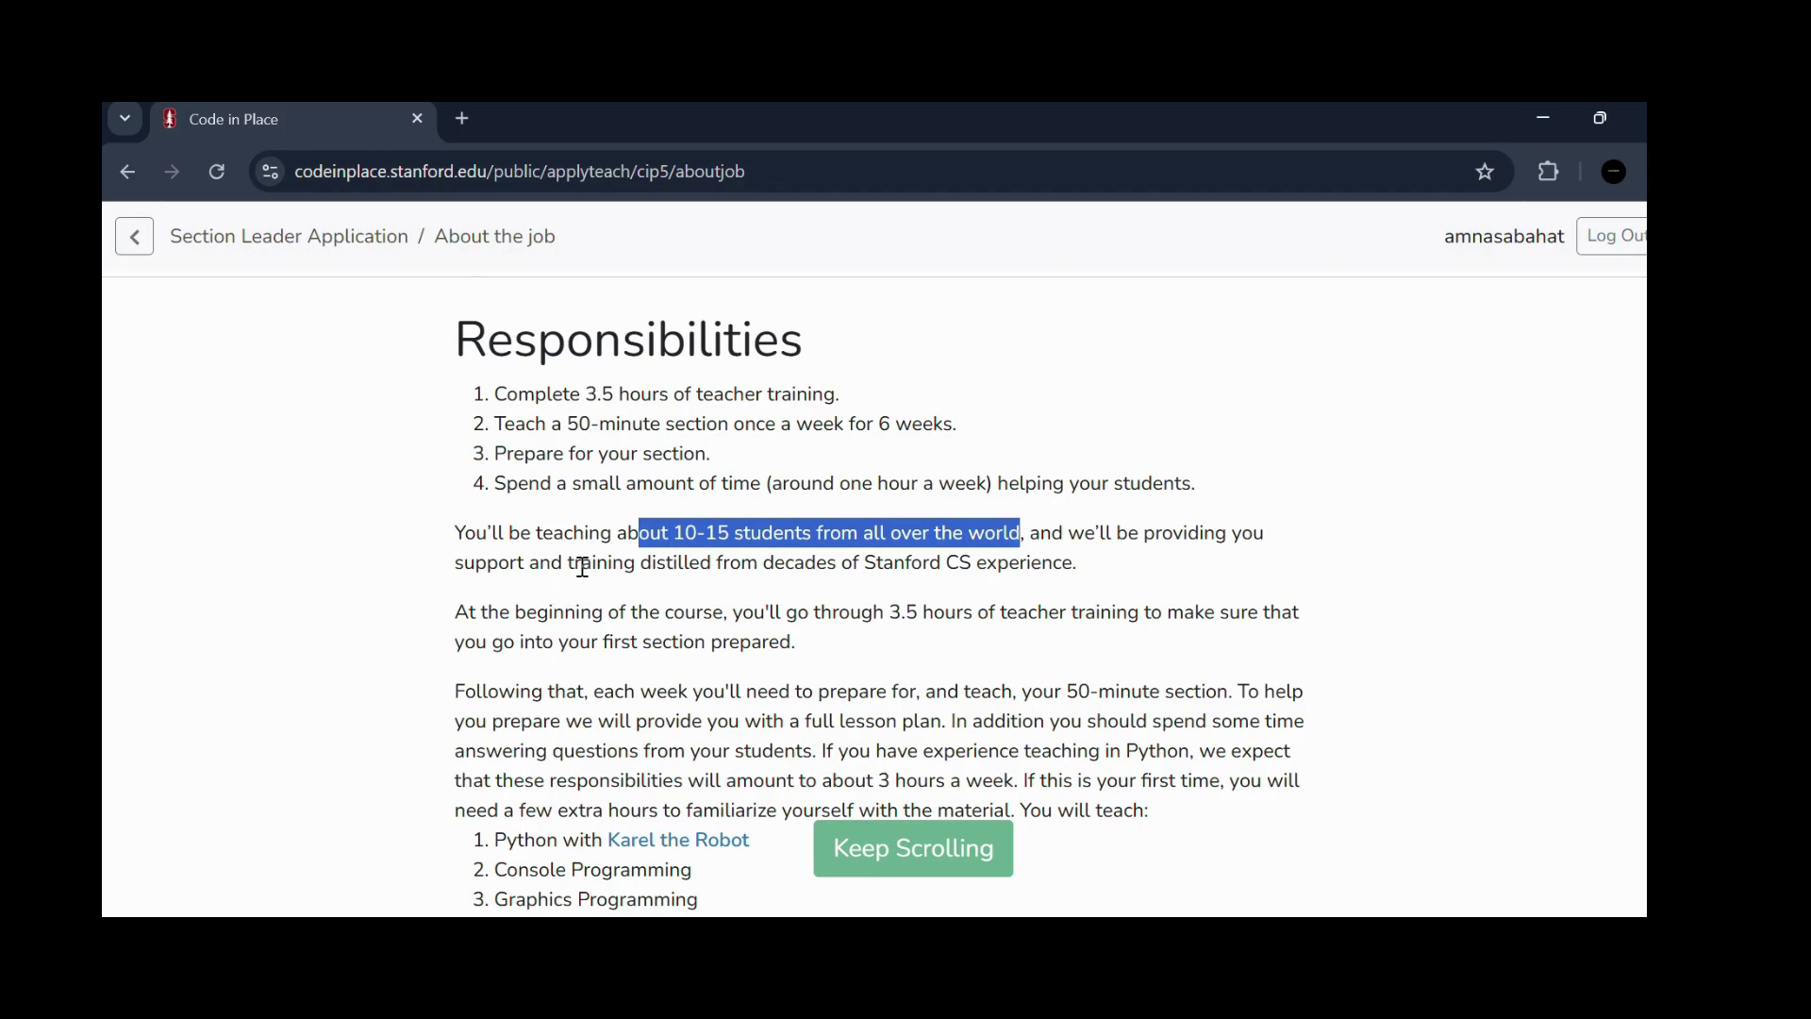
left_click_drag(580, 562, 1126, 569)
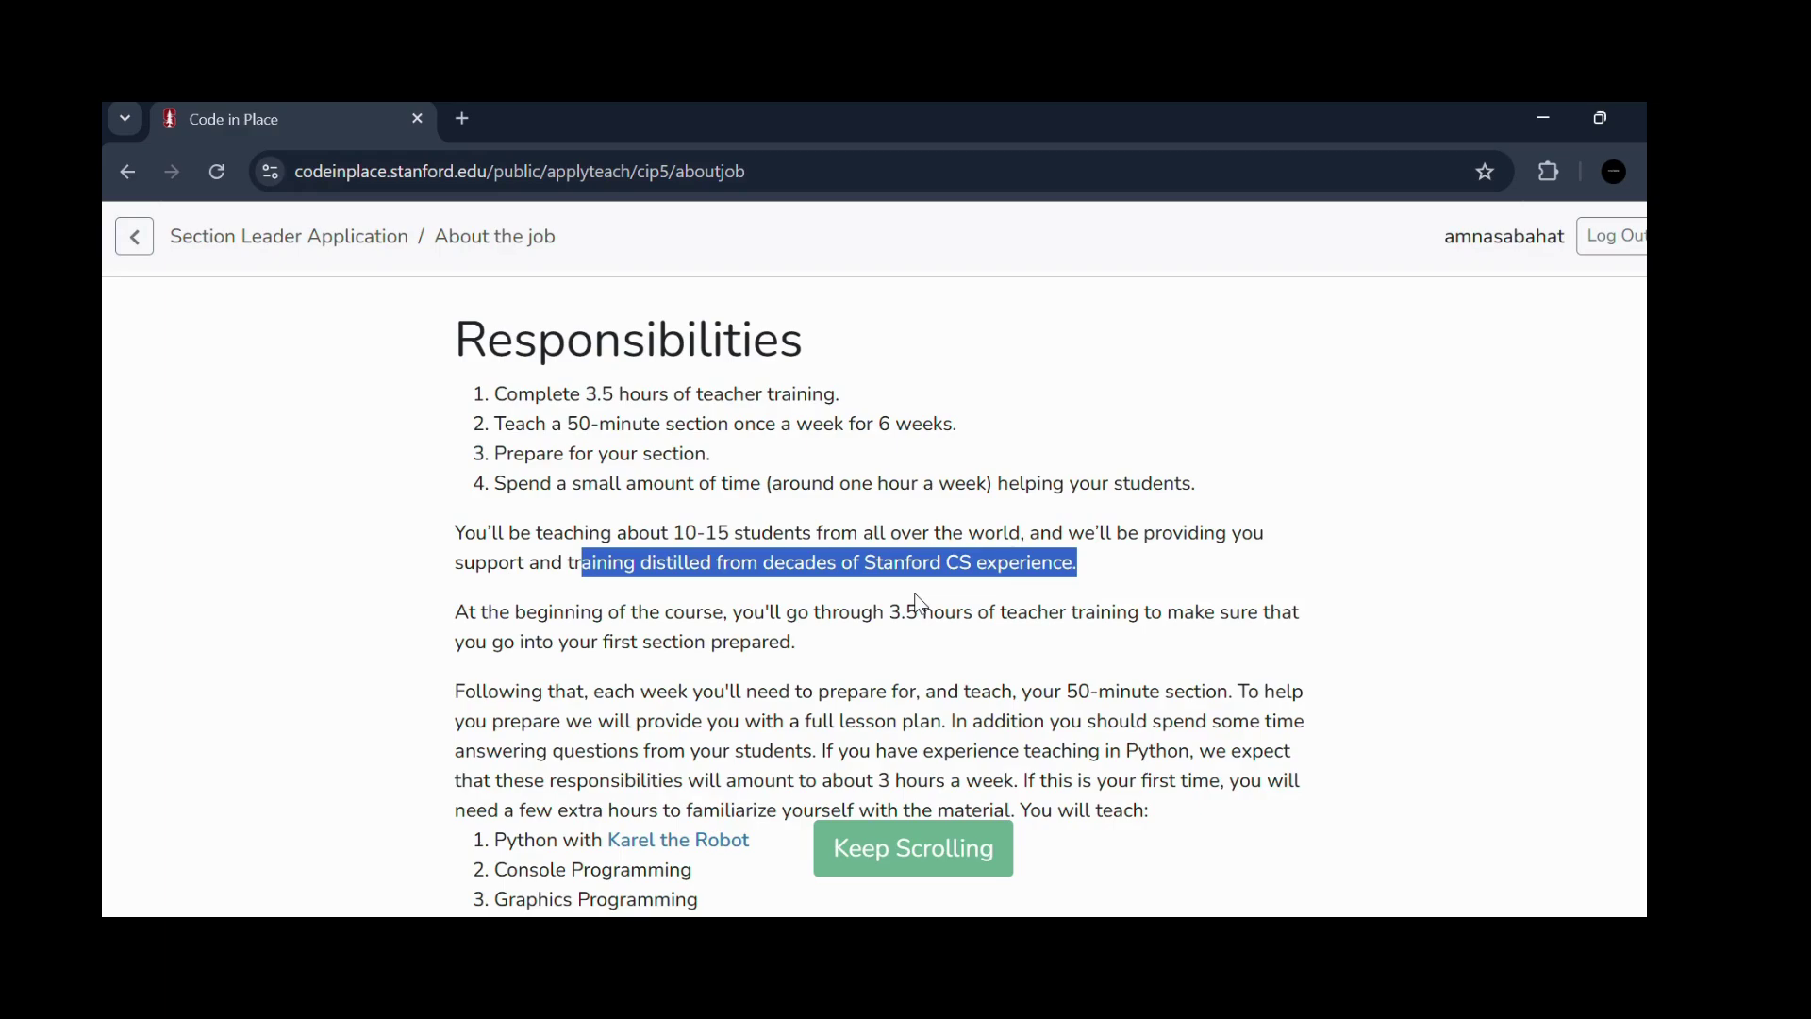
scroll(920, 604, "down", 1)
left_click(795, 476)
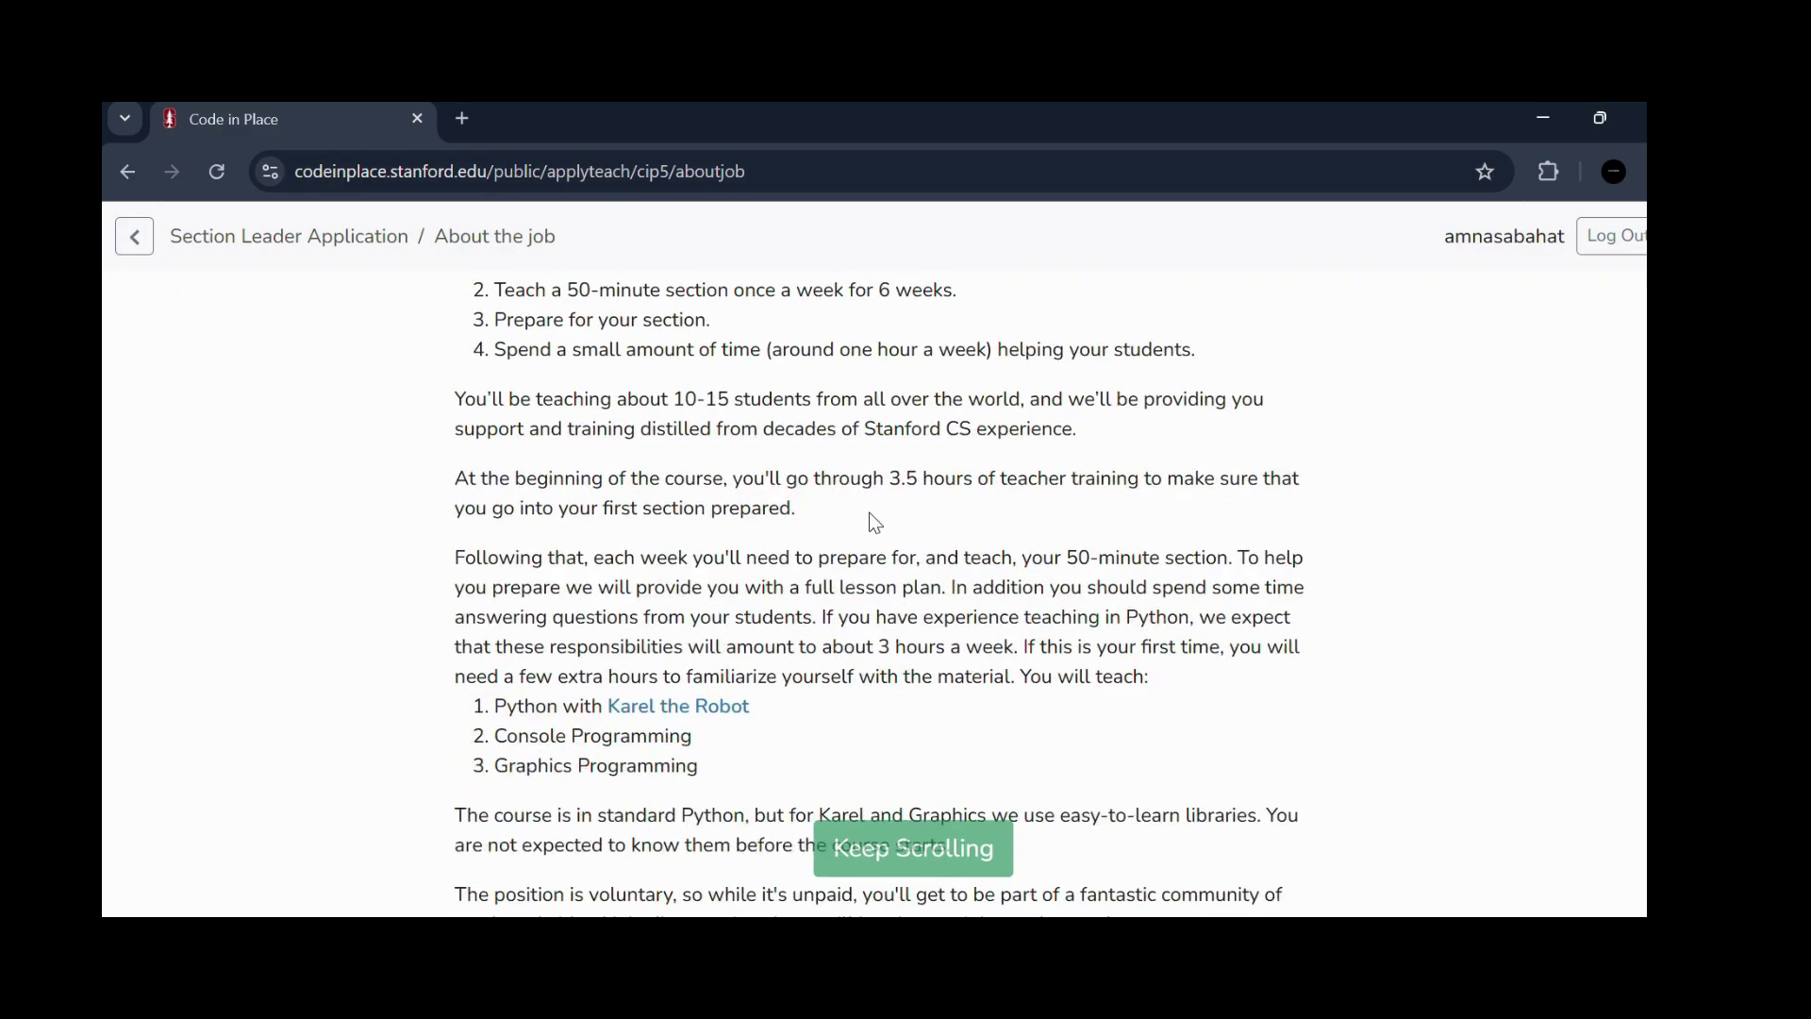
scroll(875, 522, "down", 1)
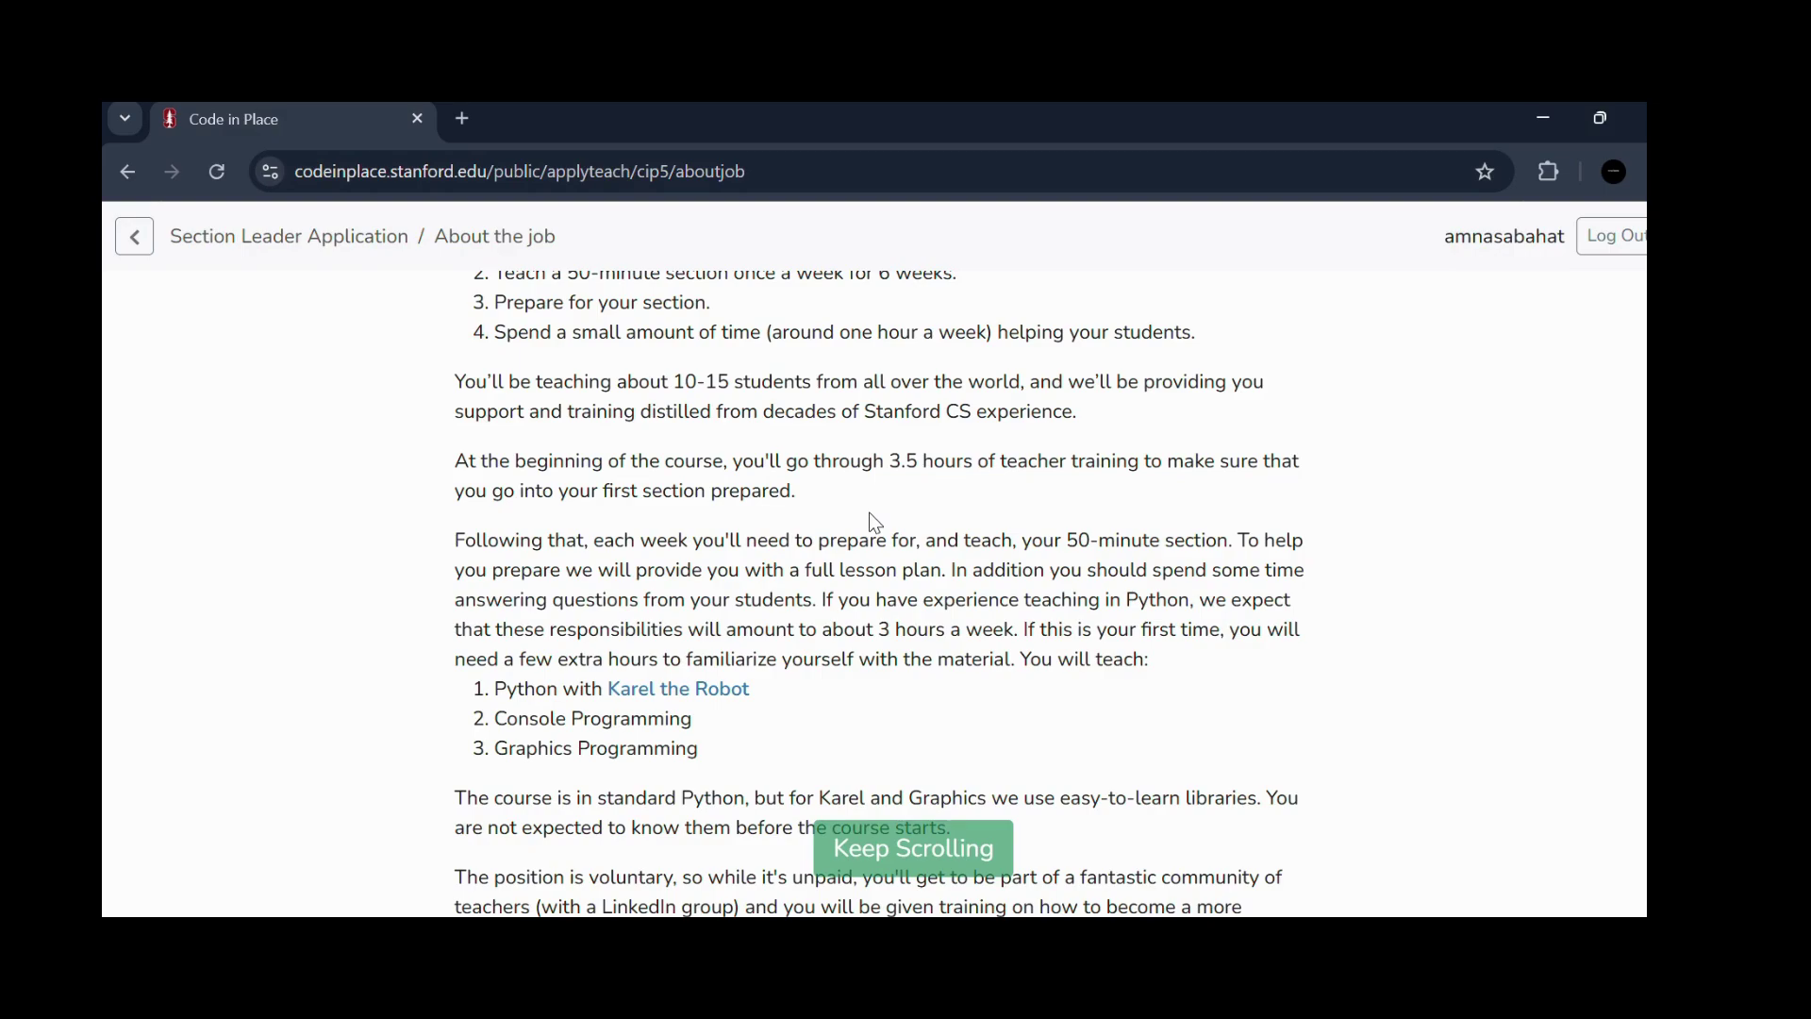
scroll(937, 519, "down", 1)
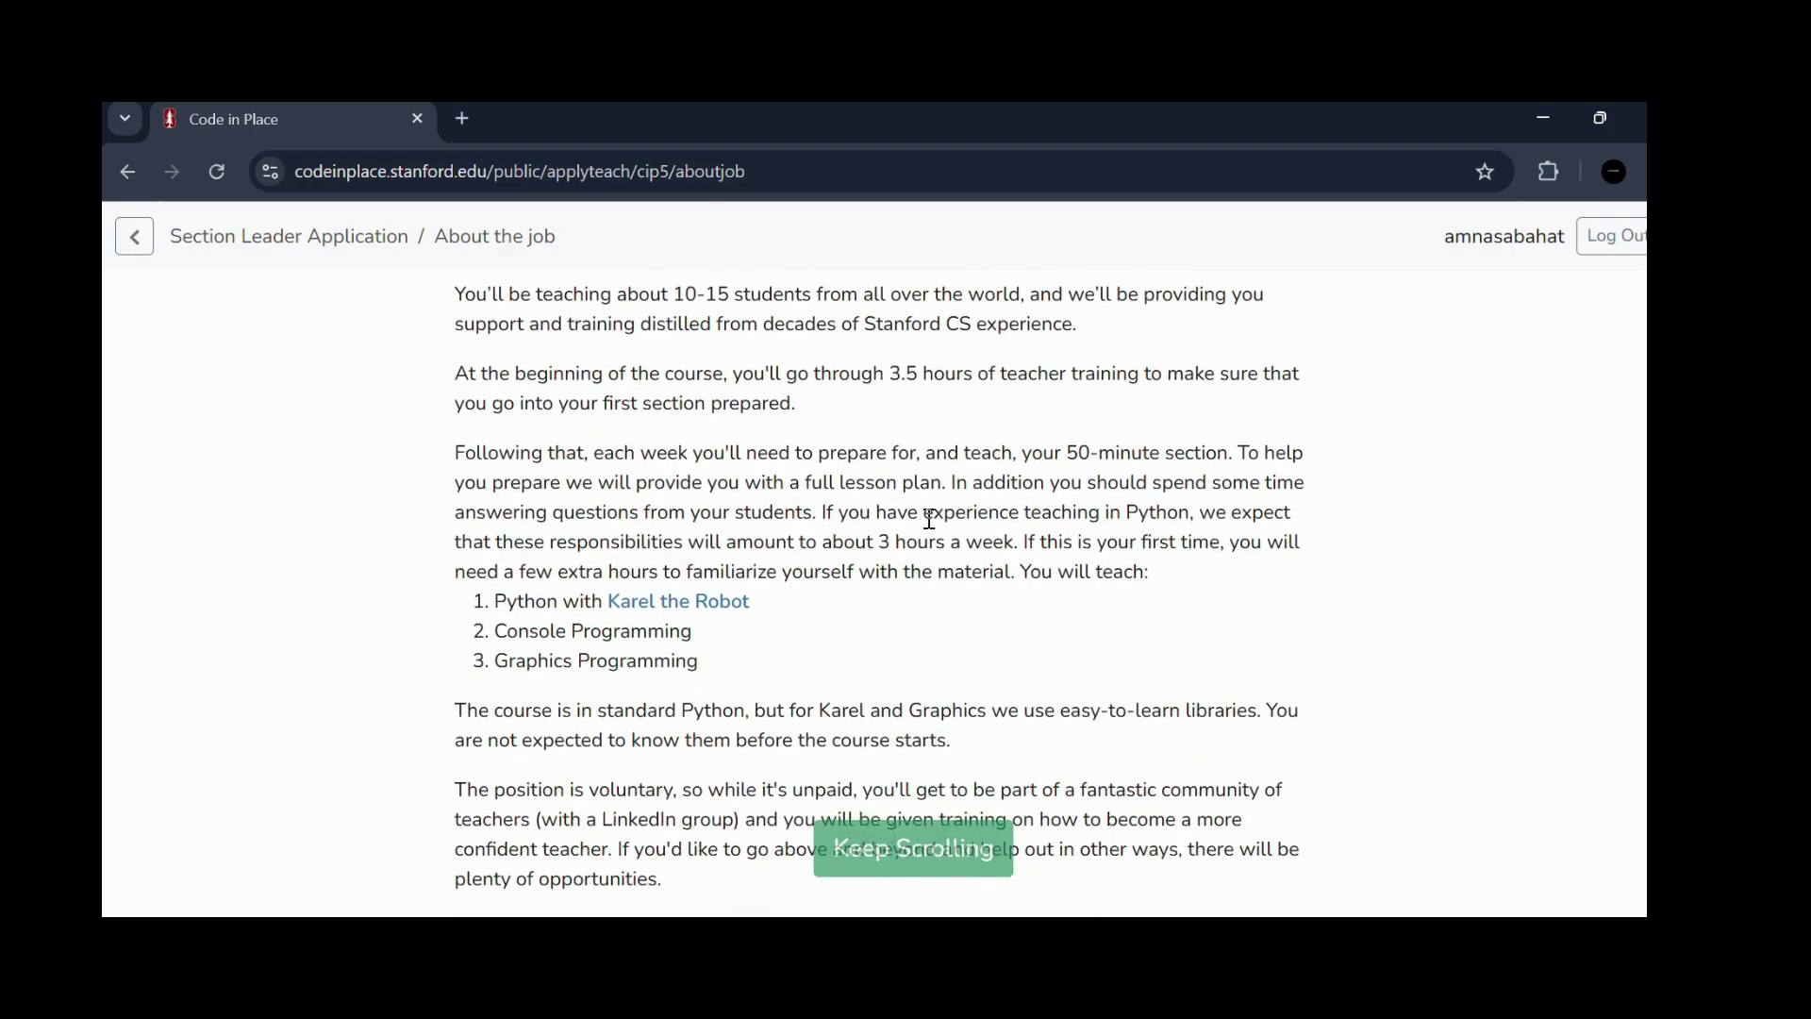
left_click(749, 149)
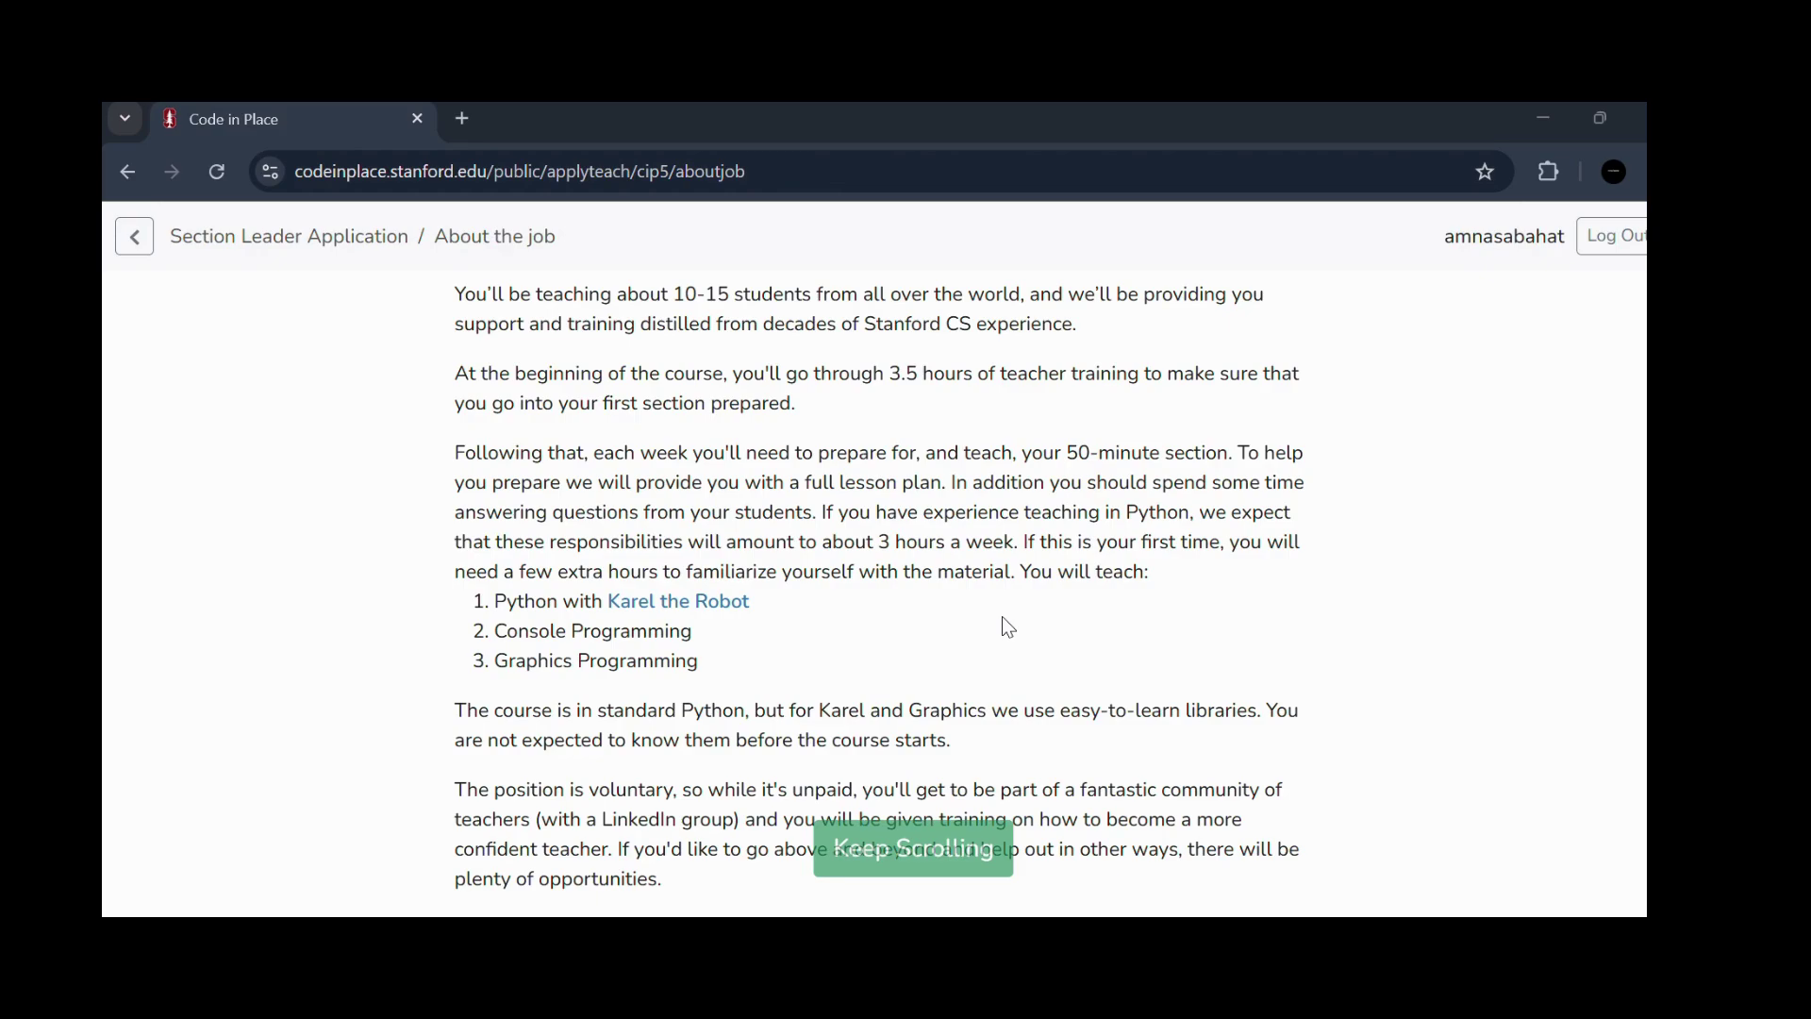
- Read and highlight the passages on the course's Karel and Graphics libraries and on the voluntary nature of the position
scroll(890, 639, "down", 1)
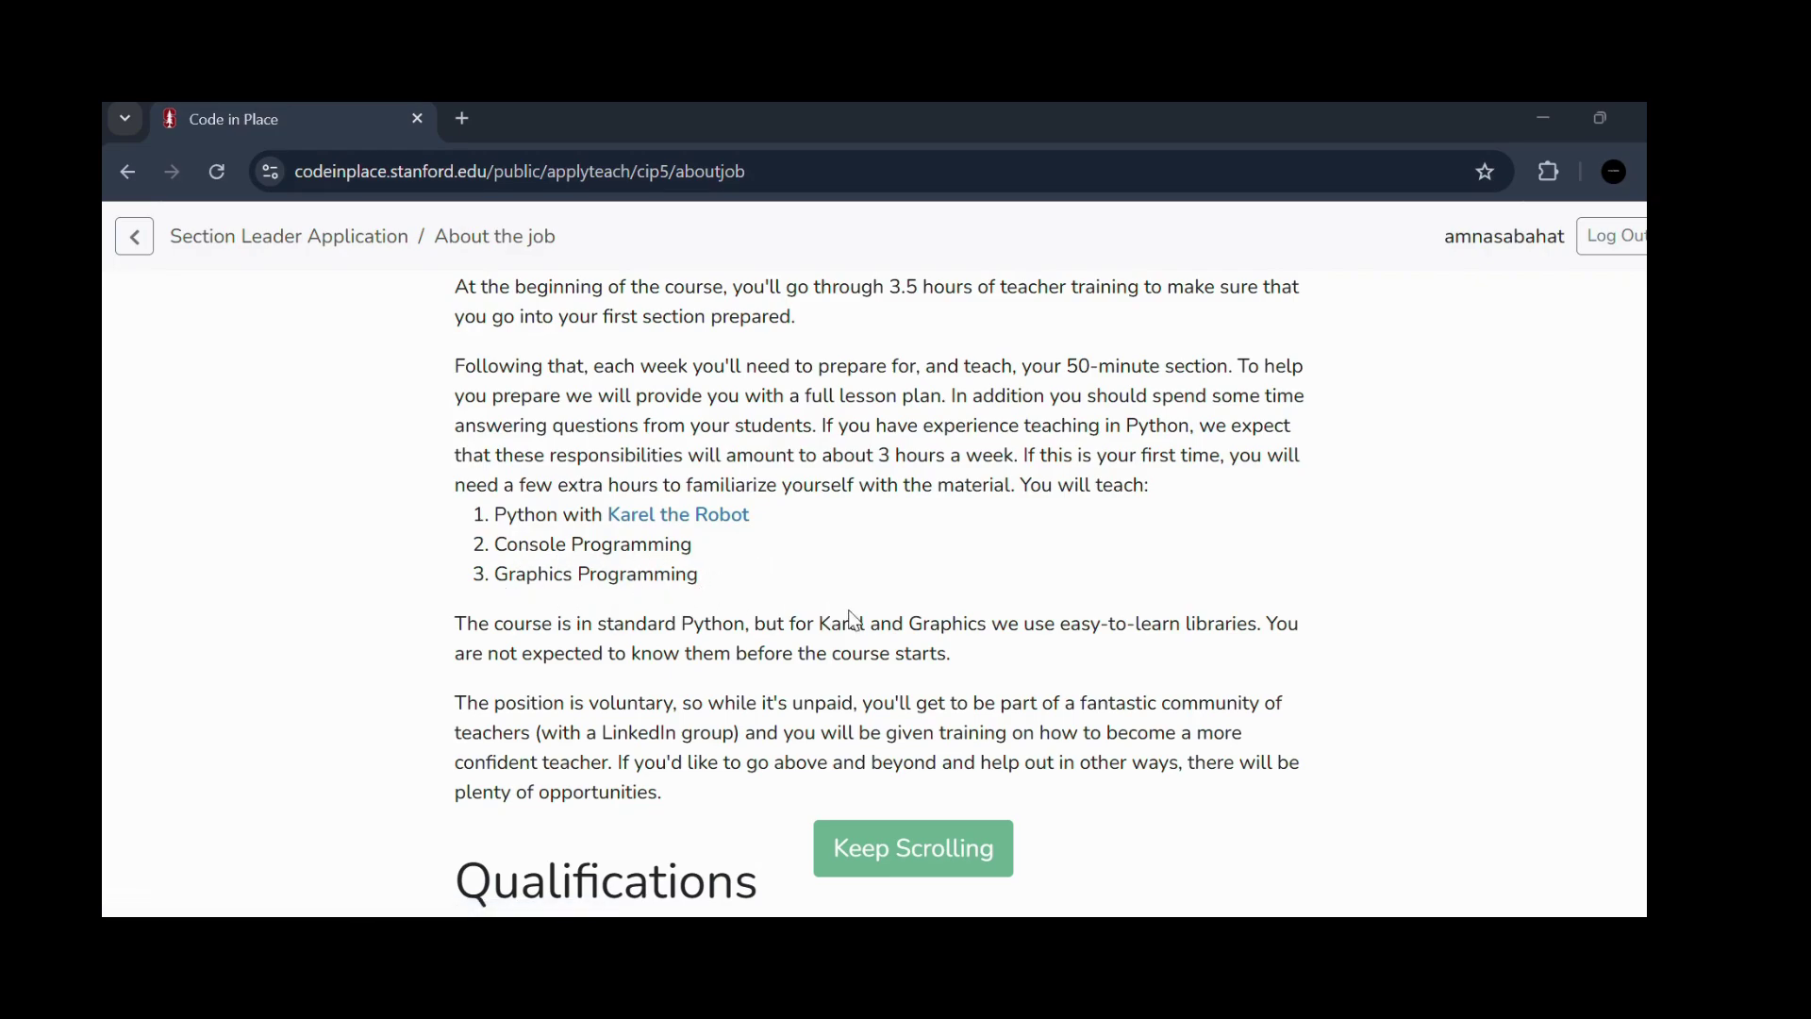
scroll(865, 611, "down", 1)
scroll(865, 612, "down", 1)
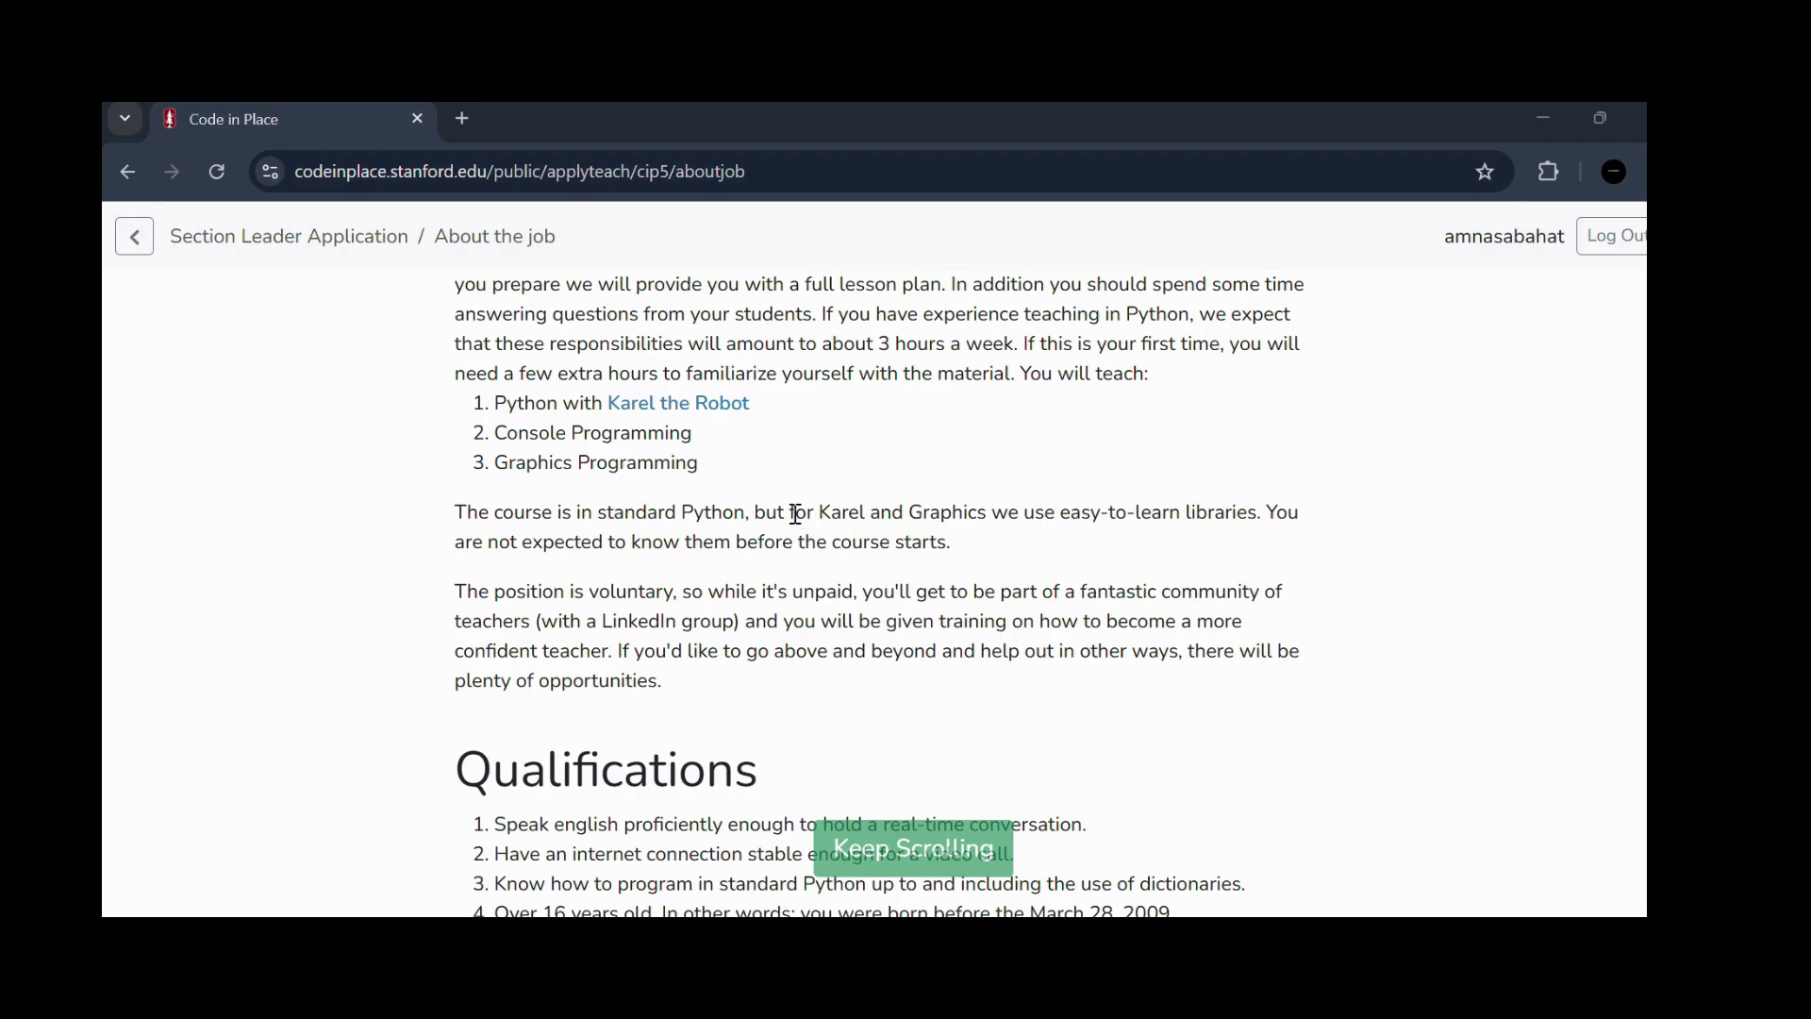
left_click_drag(795, 514, 1269, 501)
left_click(932, 615)
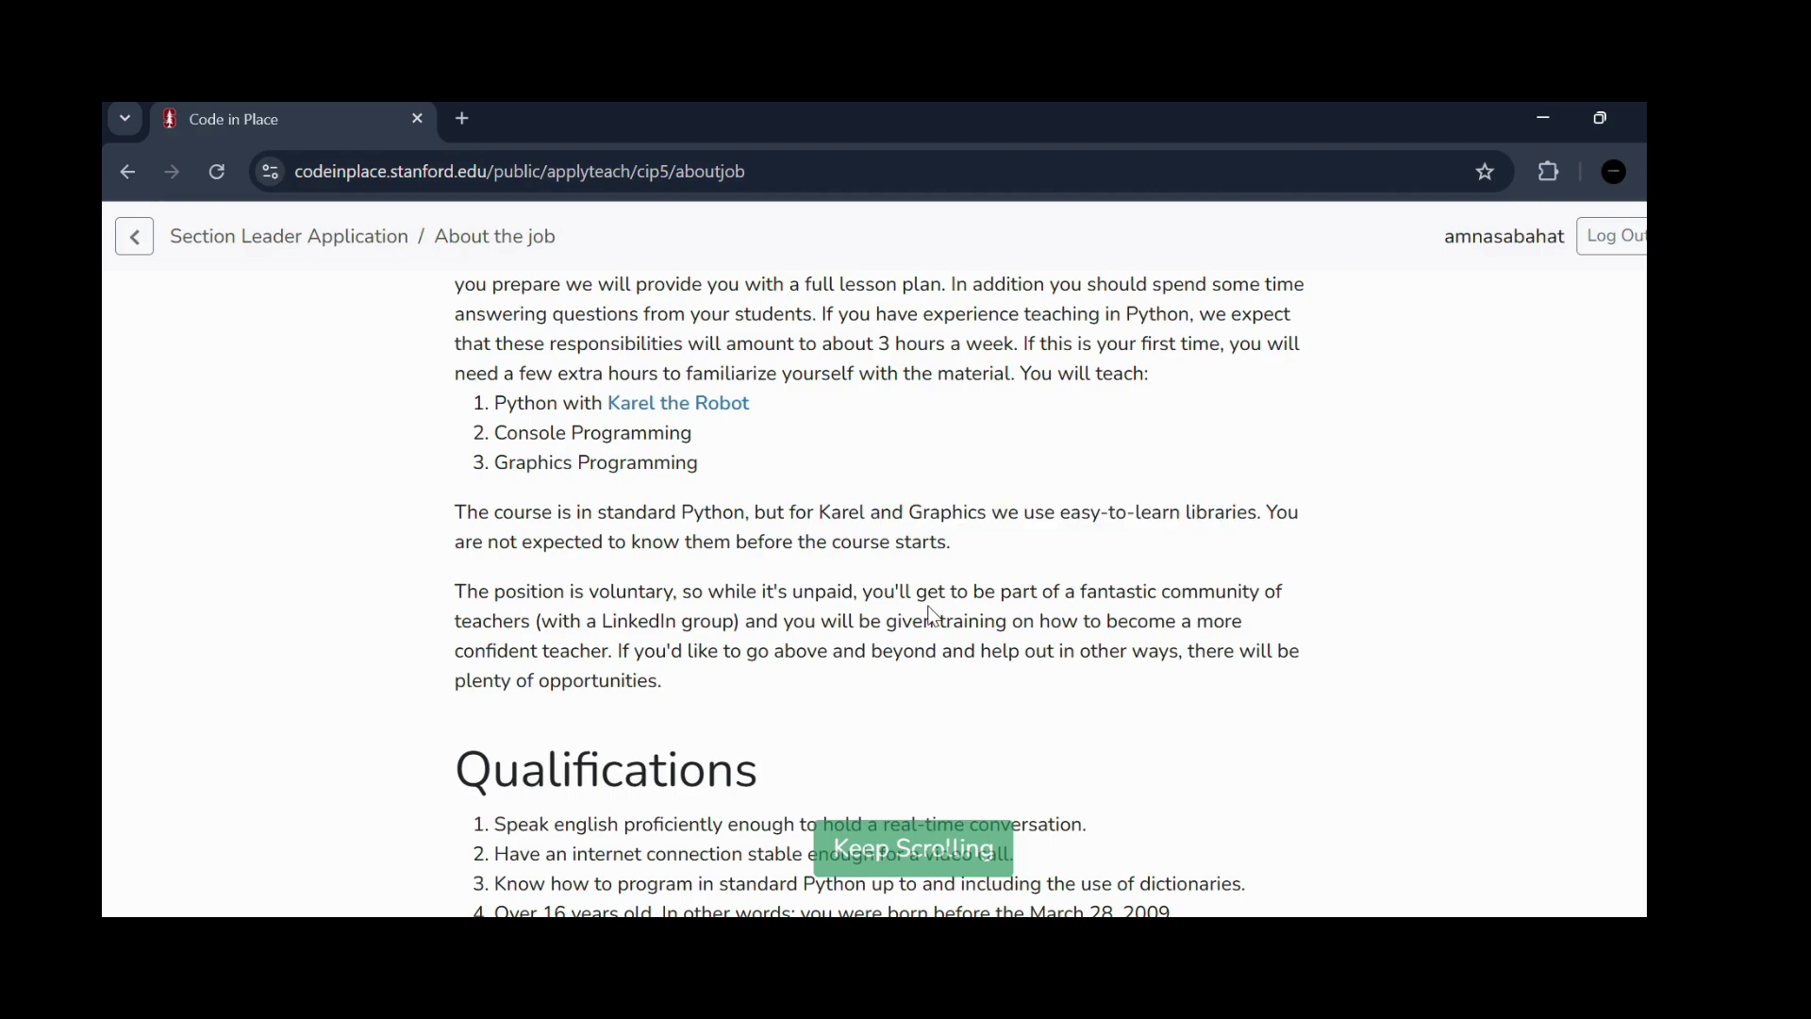
scroll(932, 615, "down", 2)
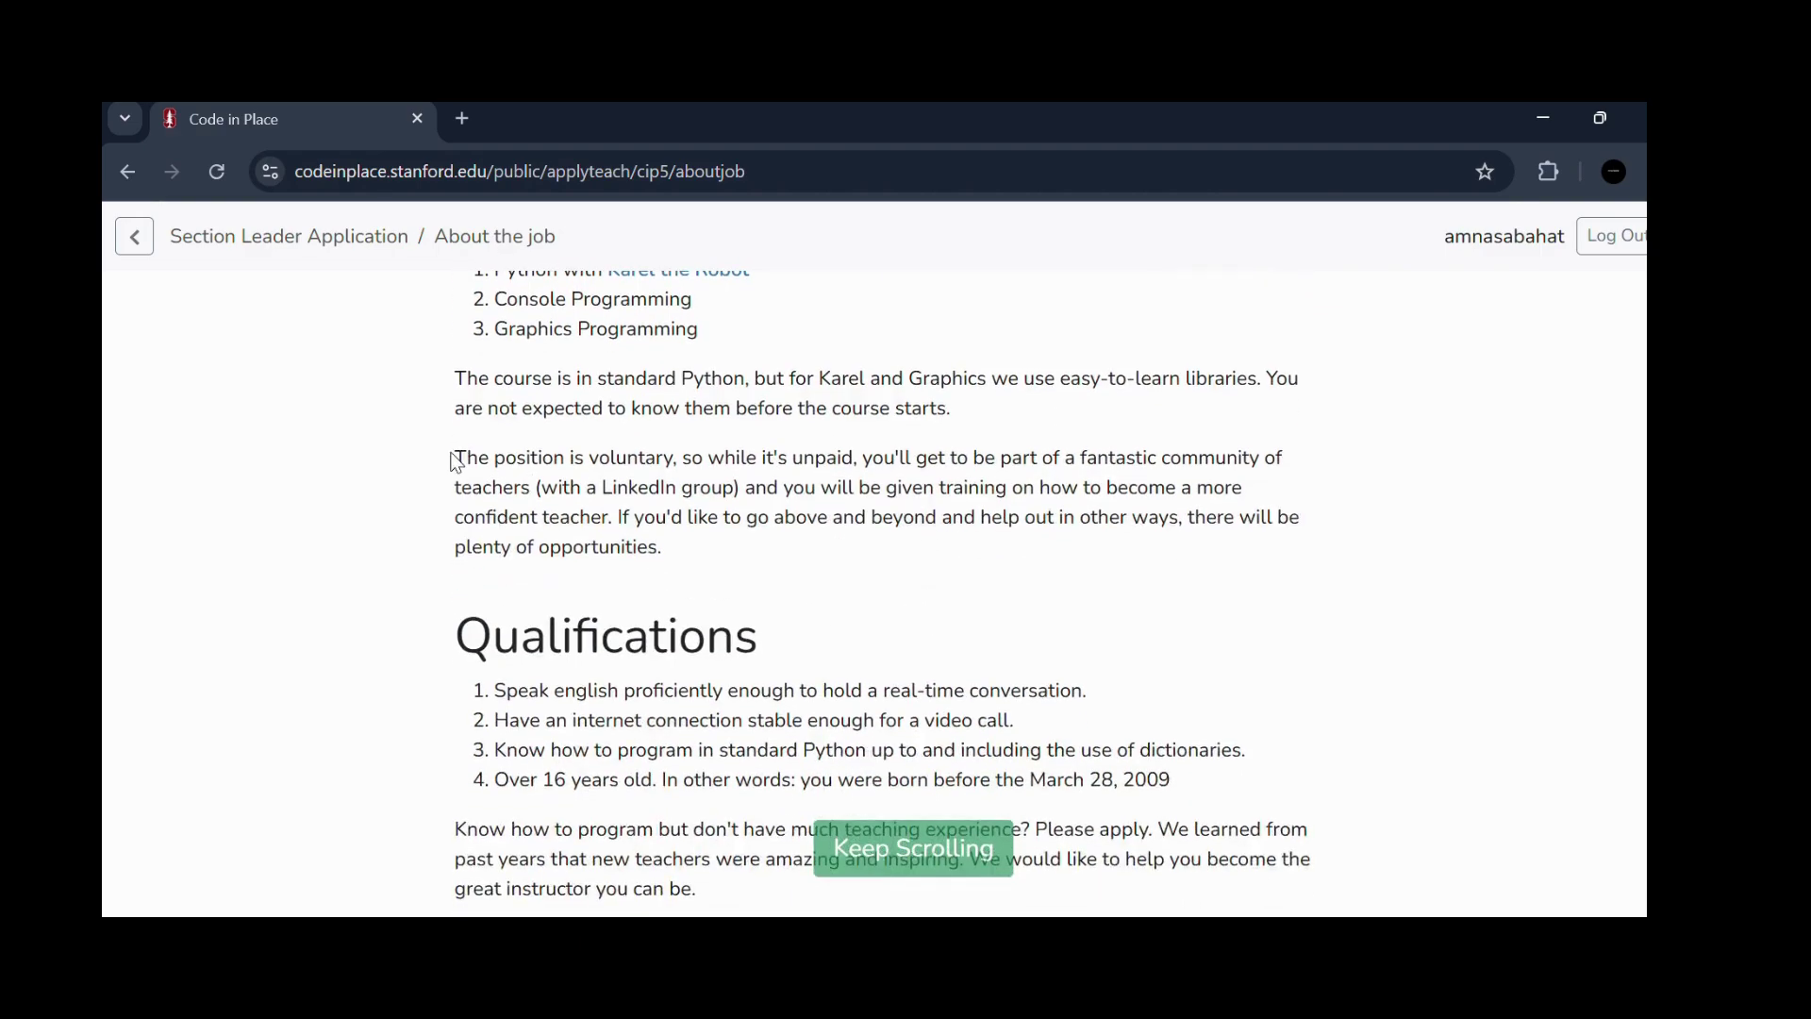
left_click_drag(457, 461, 695, 554)
left_click(696, 557)
- Examine the Qualifications list, highlighting the English, internet connection and Python requirements one at a time
scroll(691, 549, "down", 2)
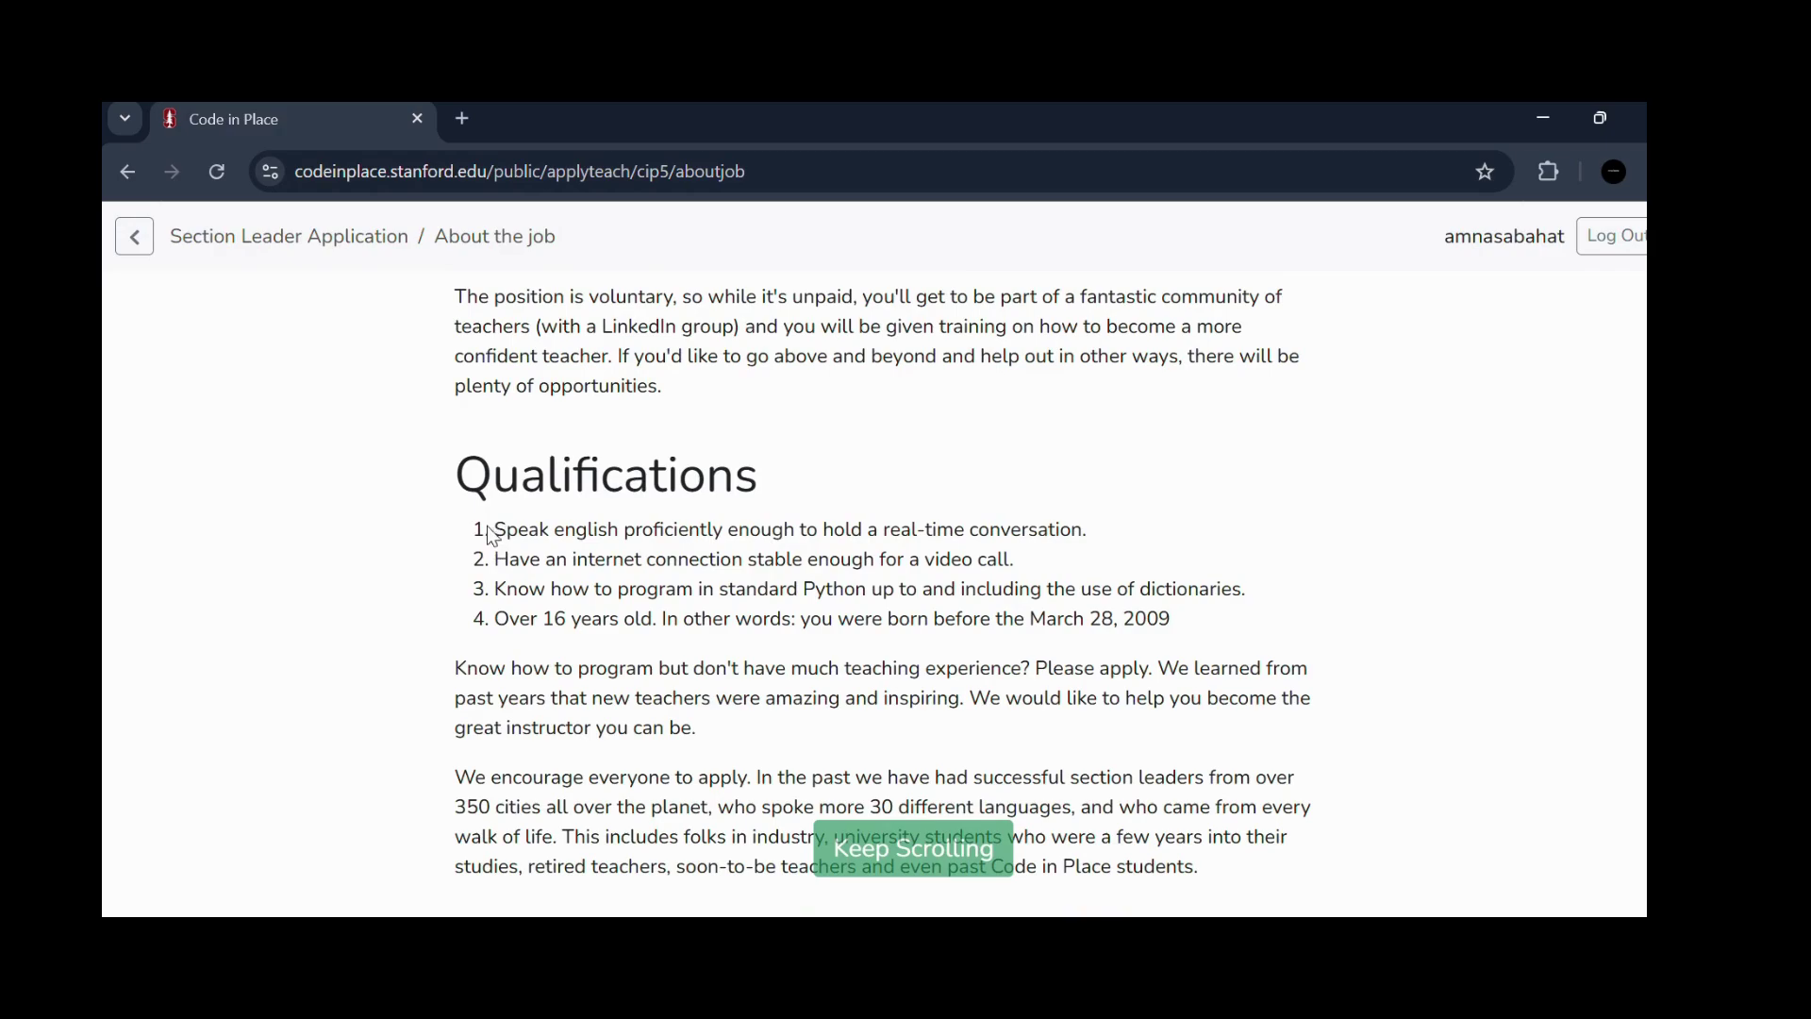
left_click_drag(492, 529, 1092, 541)
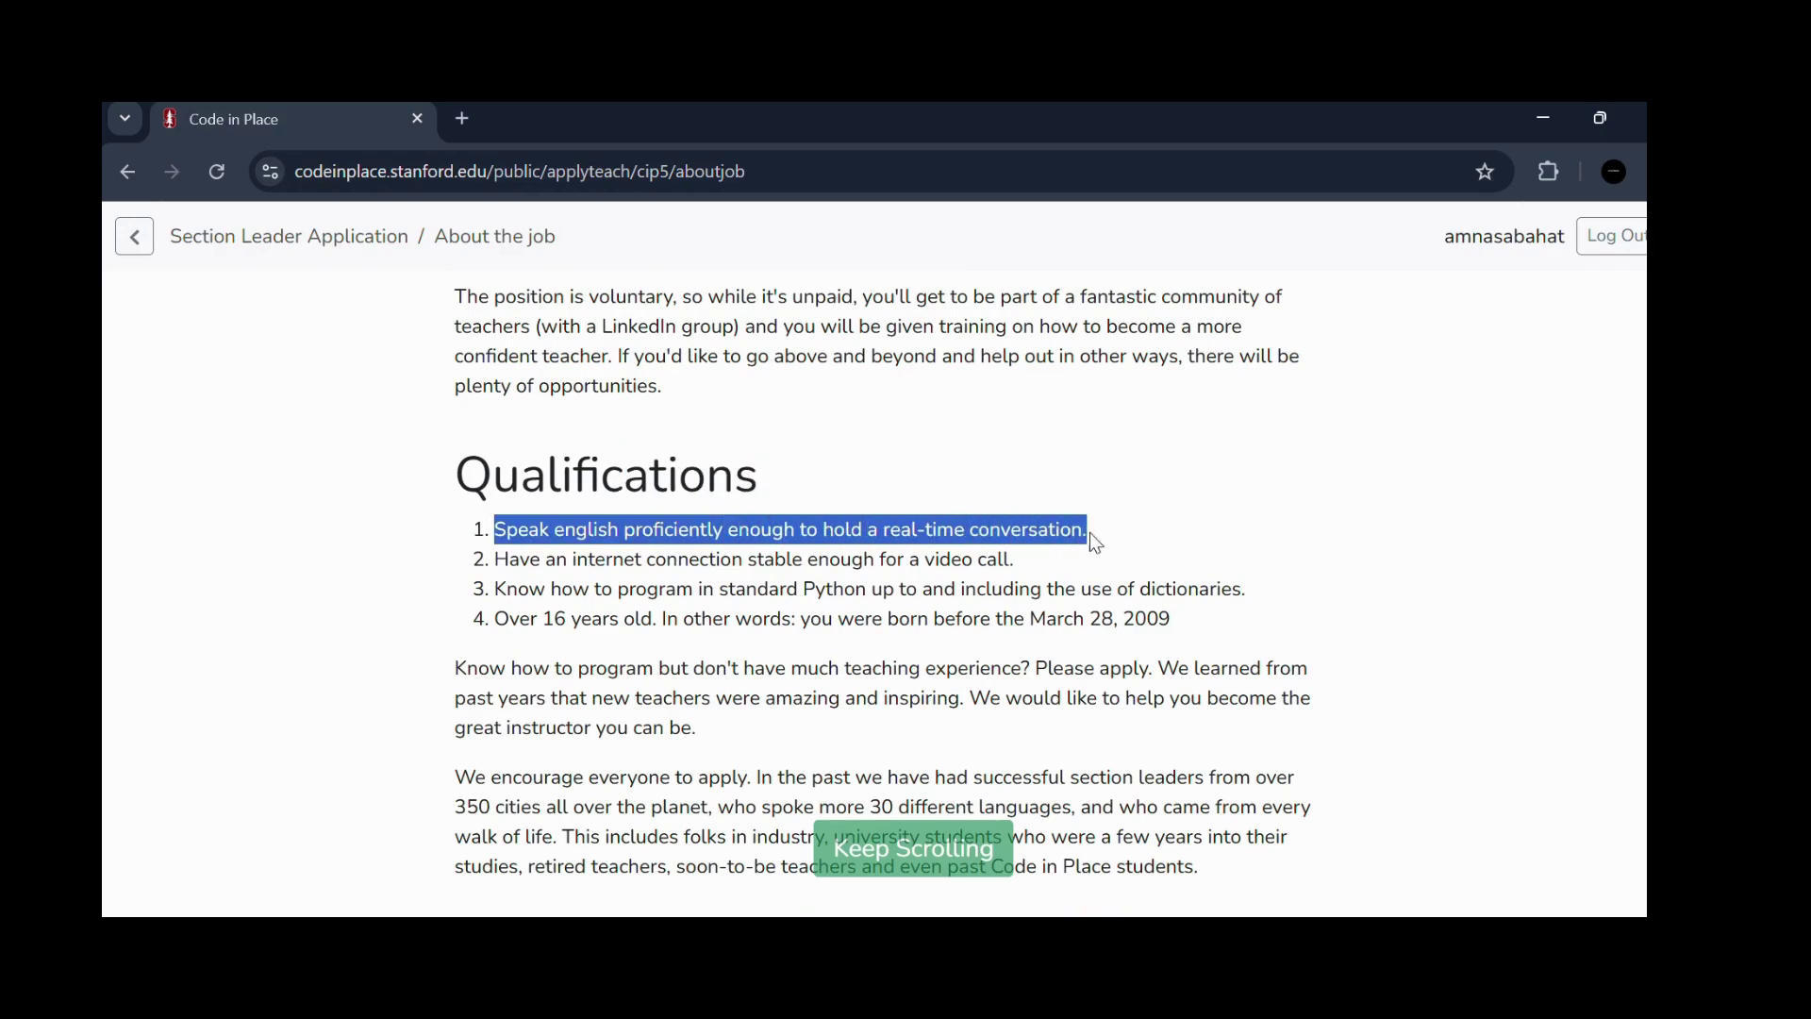
left_click_drag(496, 558, 1016, 563)
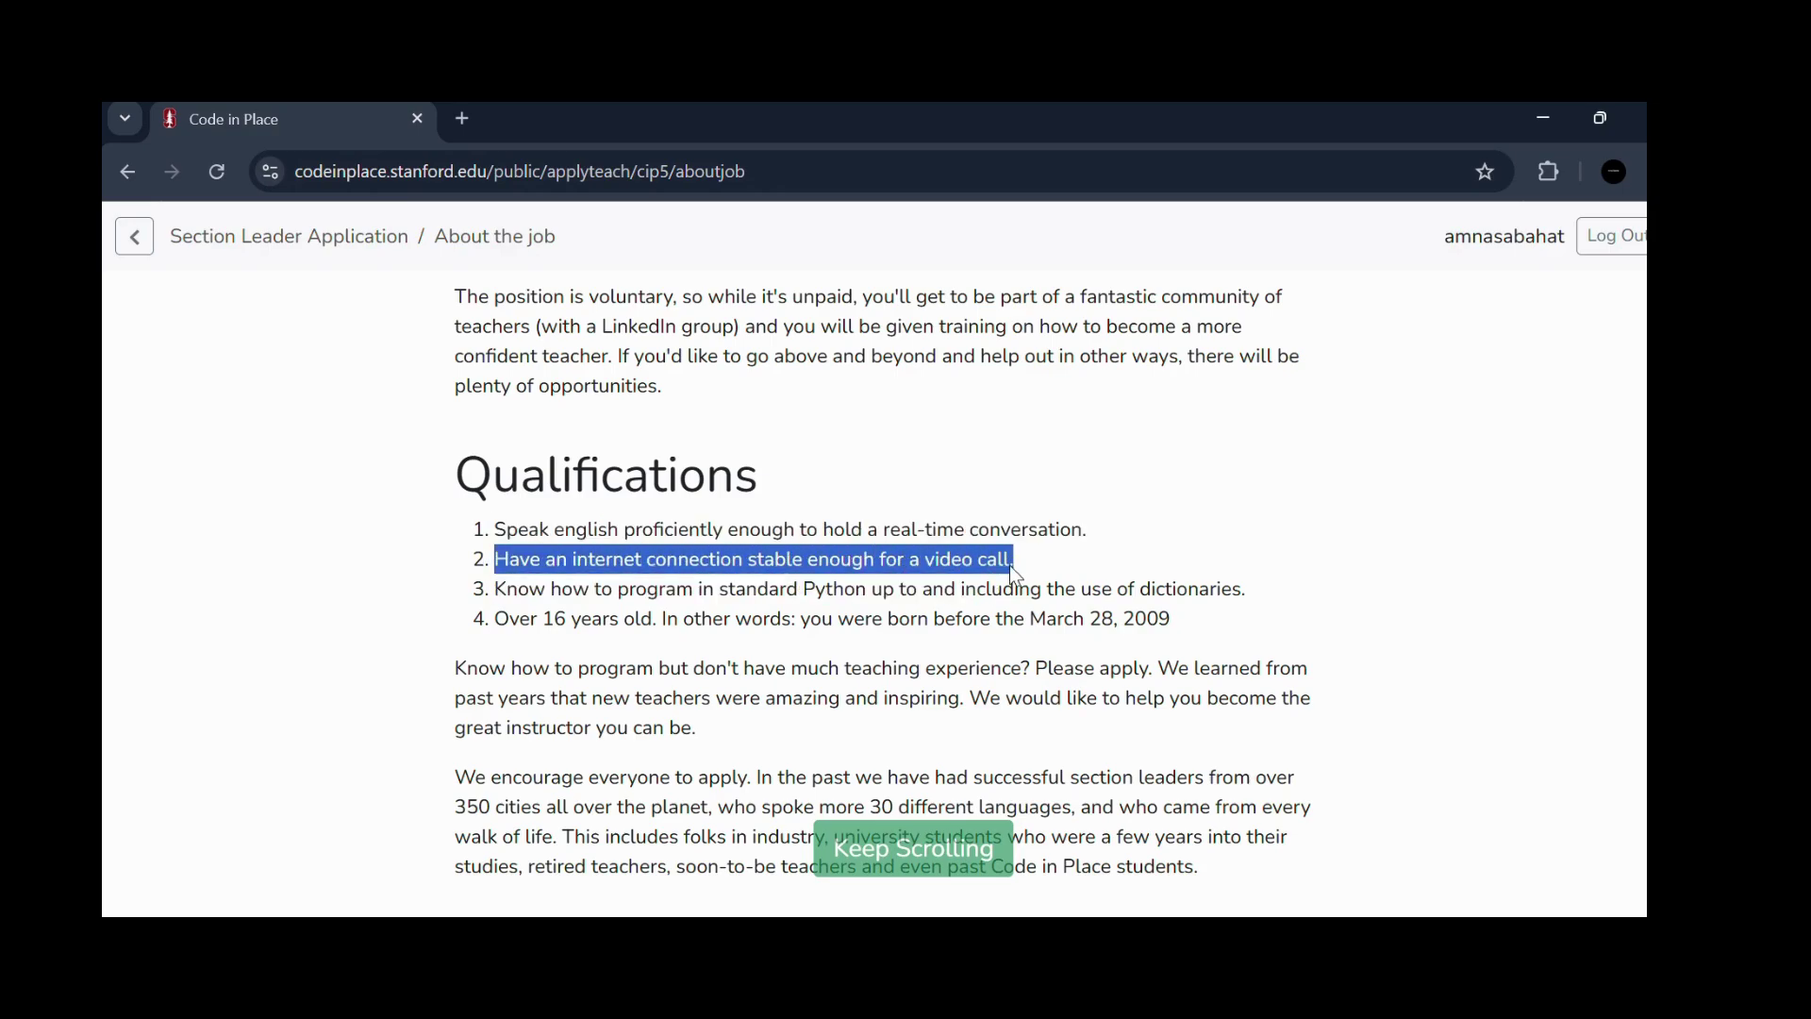
left_click(629, 609)
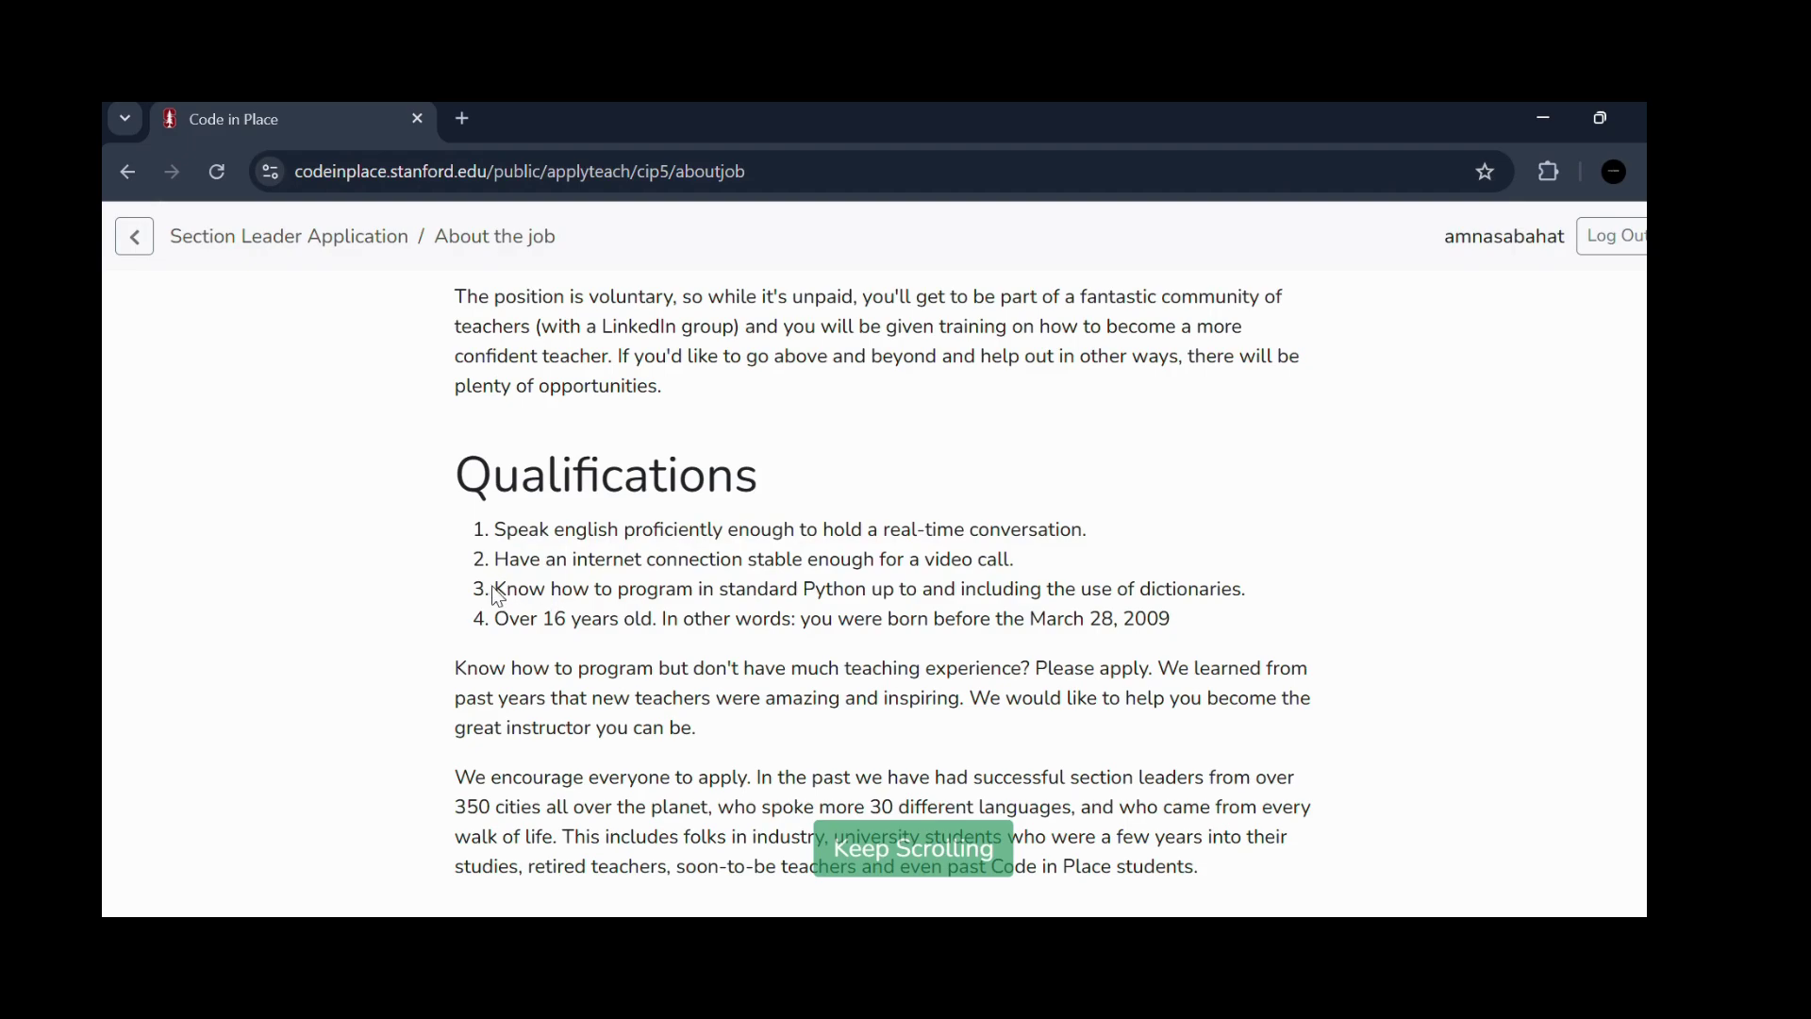
left_click_drag(494, 590, 1258, 601)
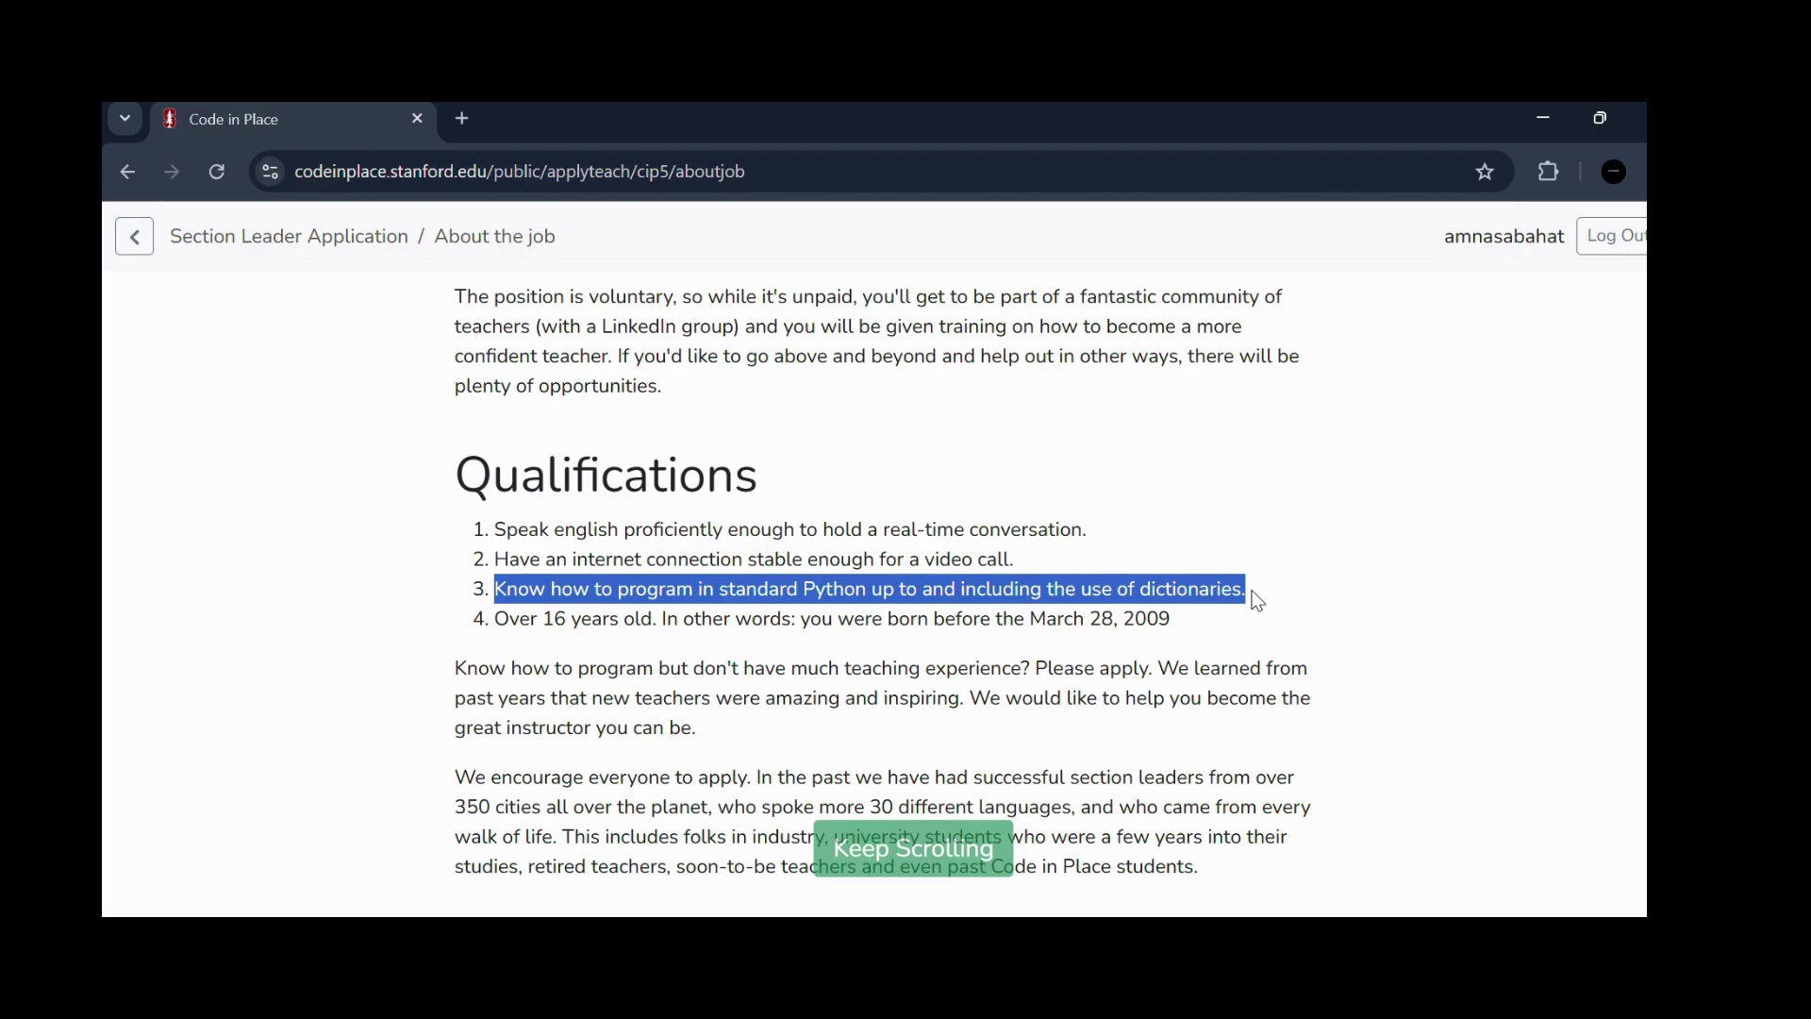
scroll(868, 628, "down", 2)
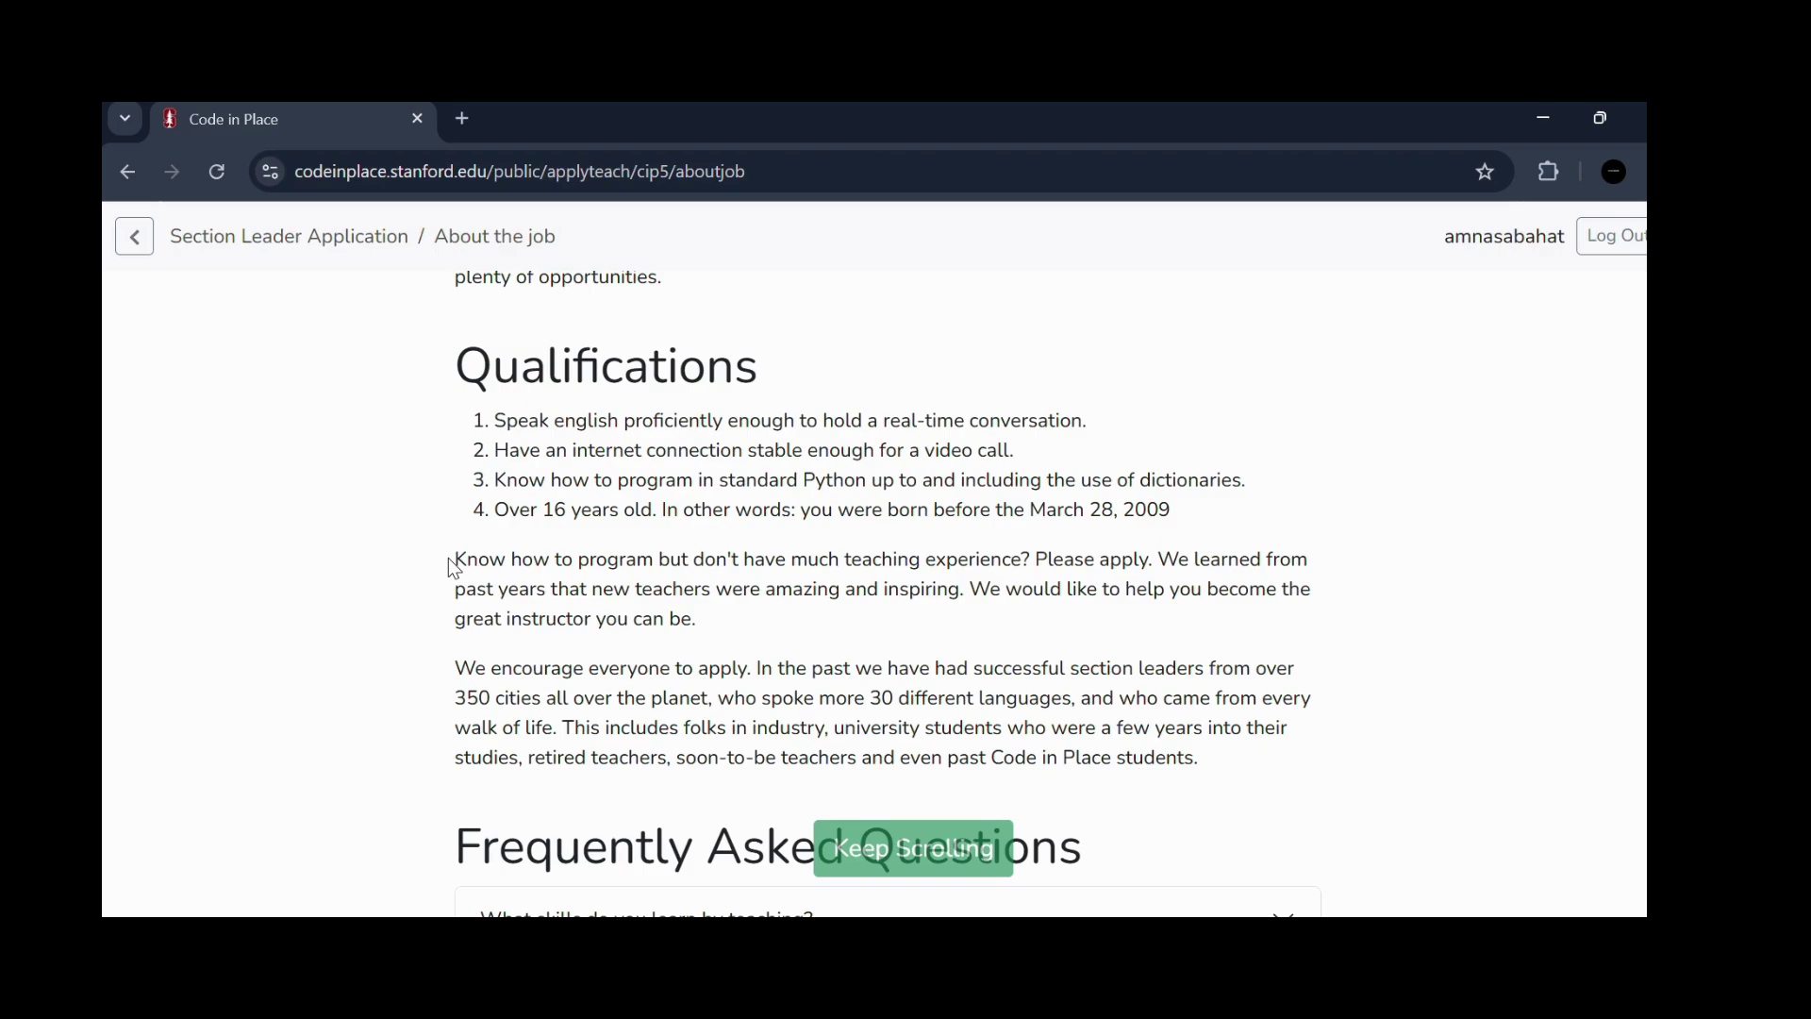
- Read the encouragement paragraphs under the Qualifications list, highlighting the teaching experience sentence, and look over the Frequently Asked Questions
left_click_drag(453, 560, 1164, 559)
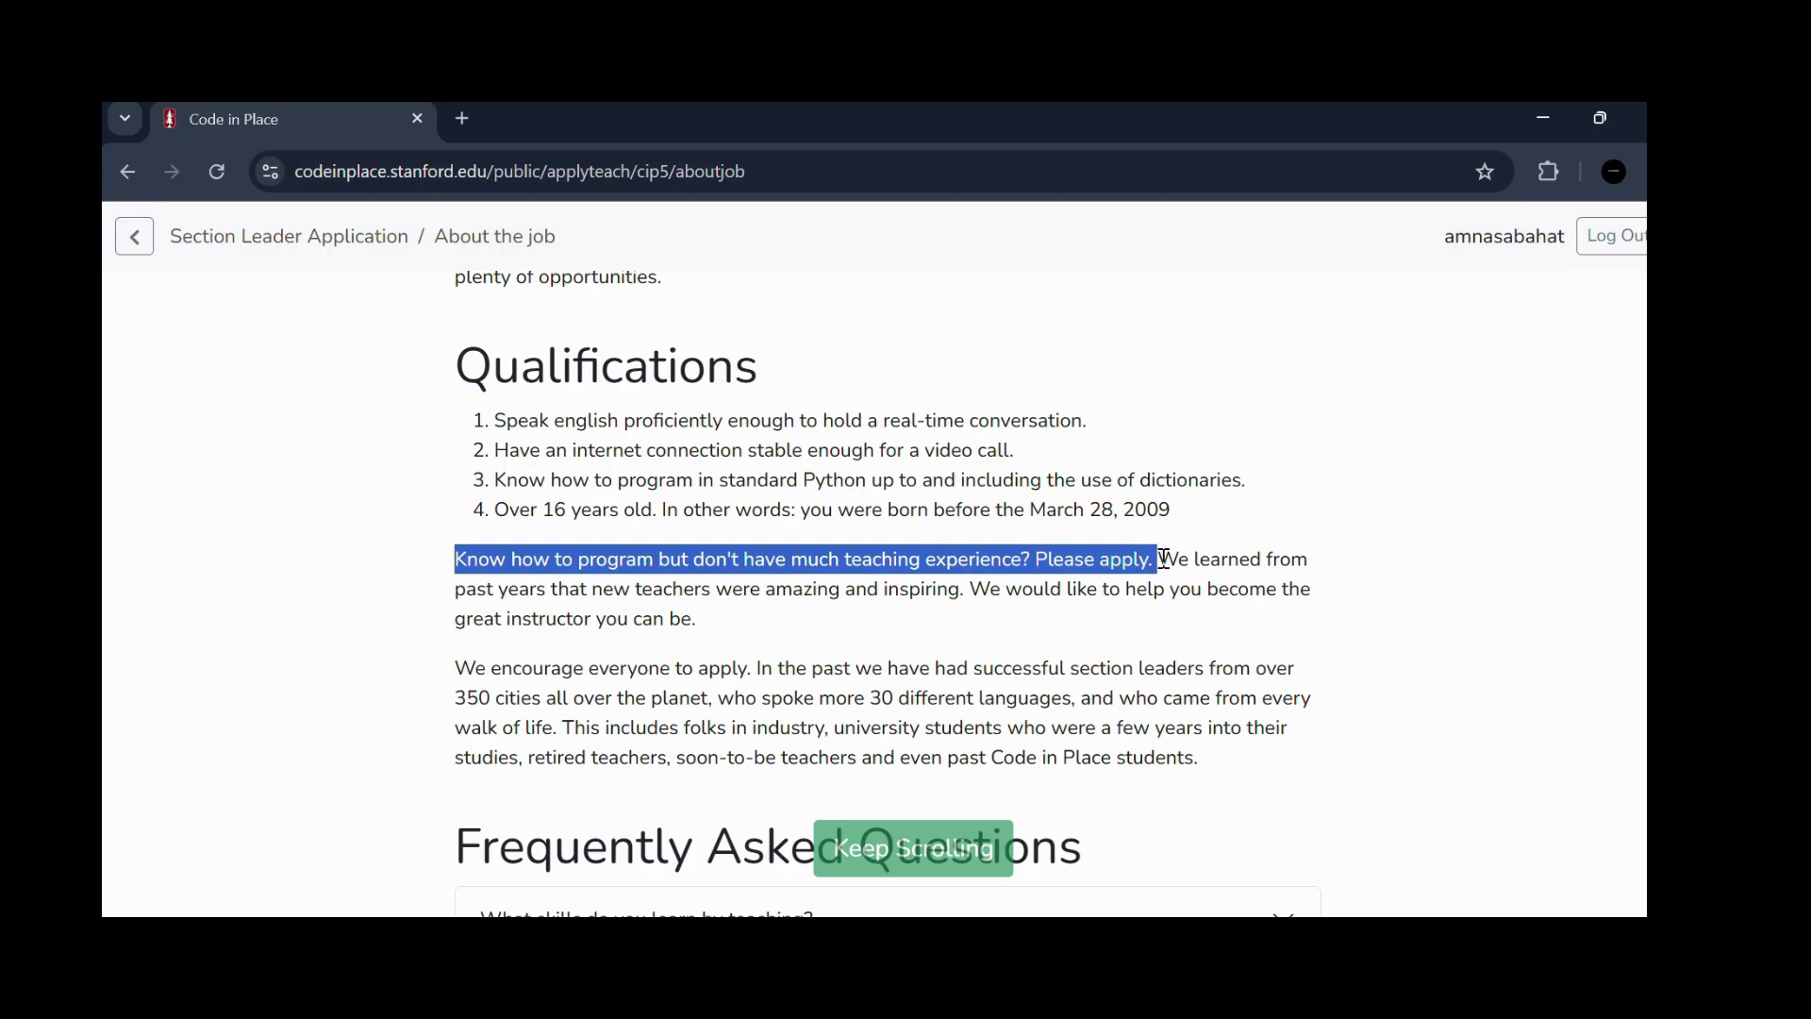
left_click(1162, 559)
scroll(896, 609, "down", 1)
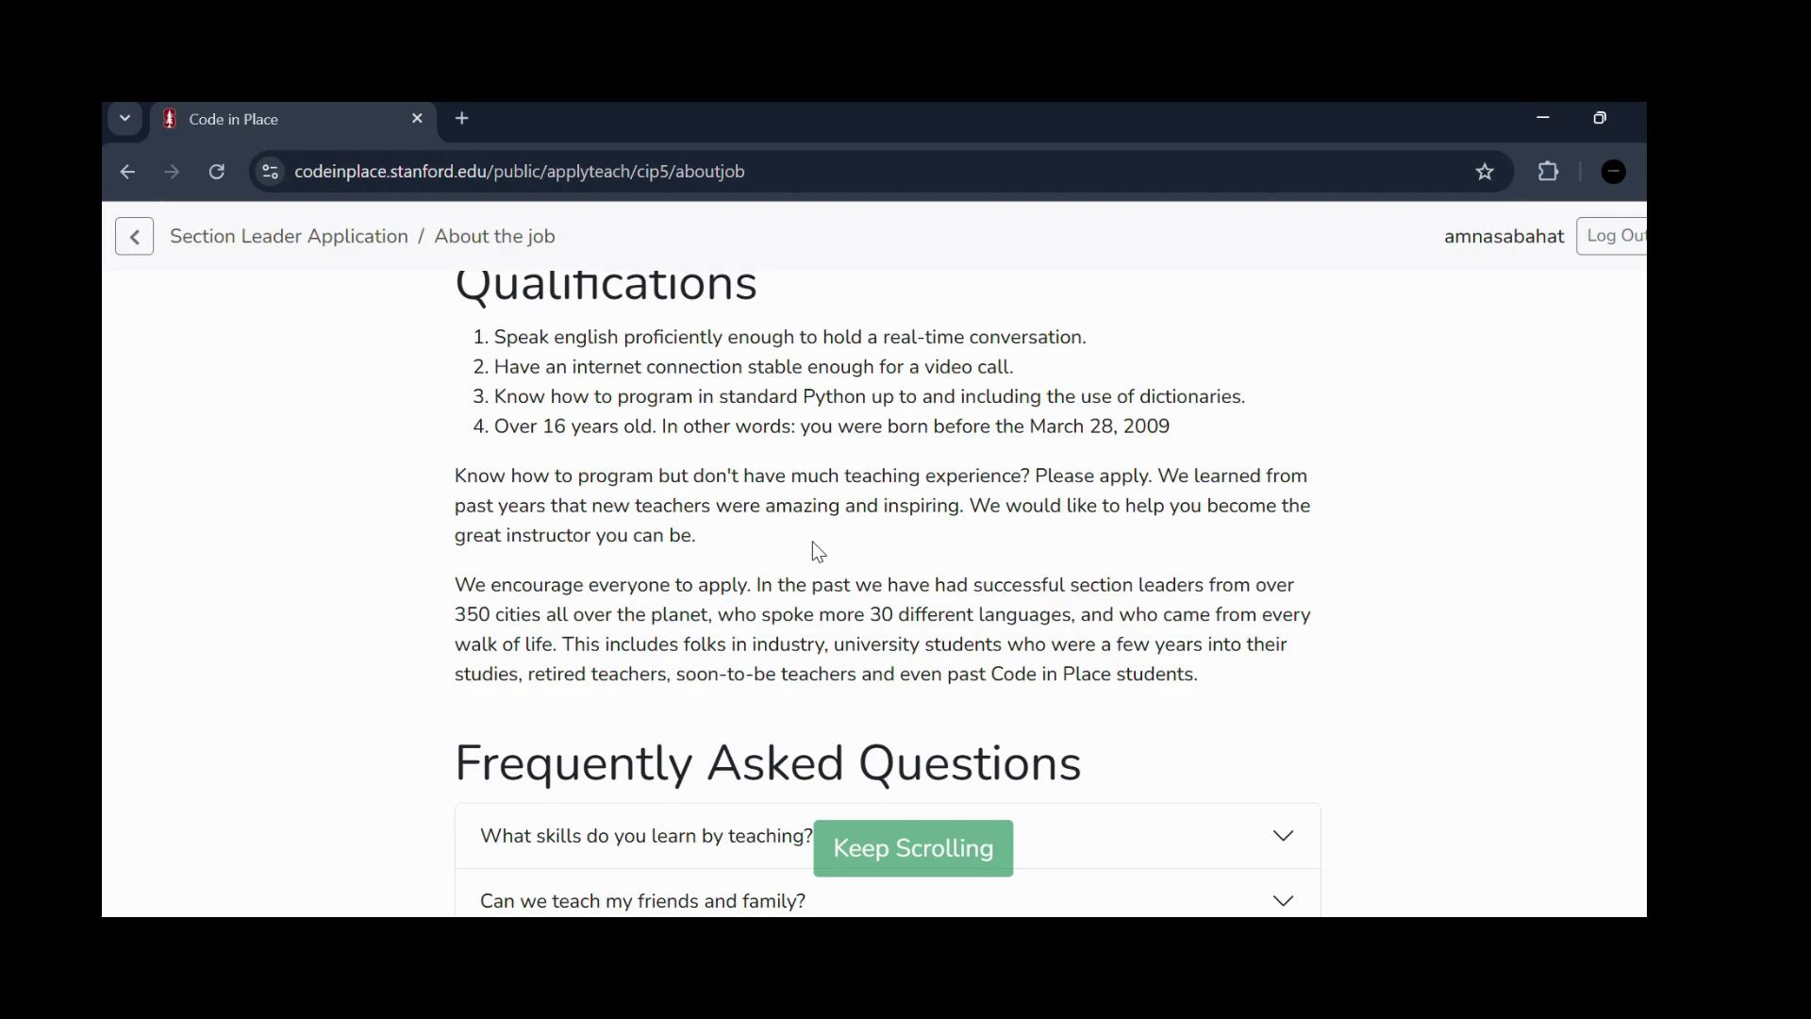
scroll(818, 552, "down", 3)
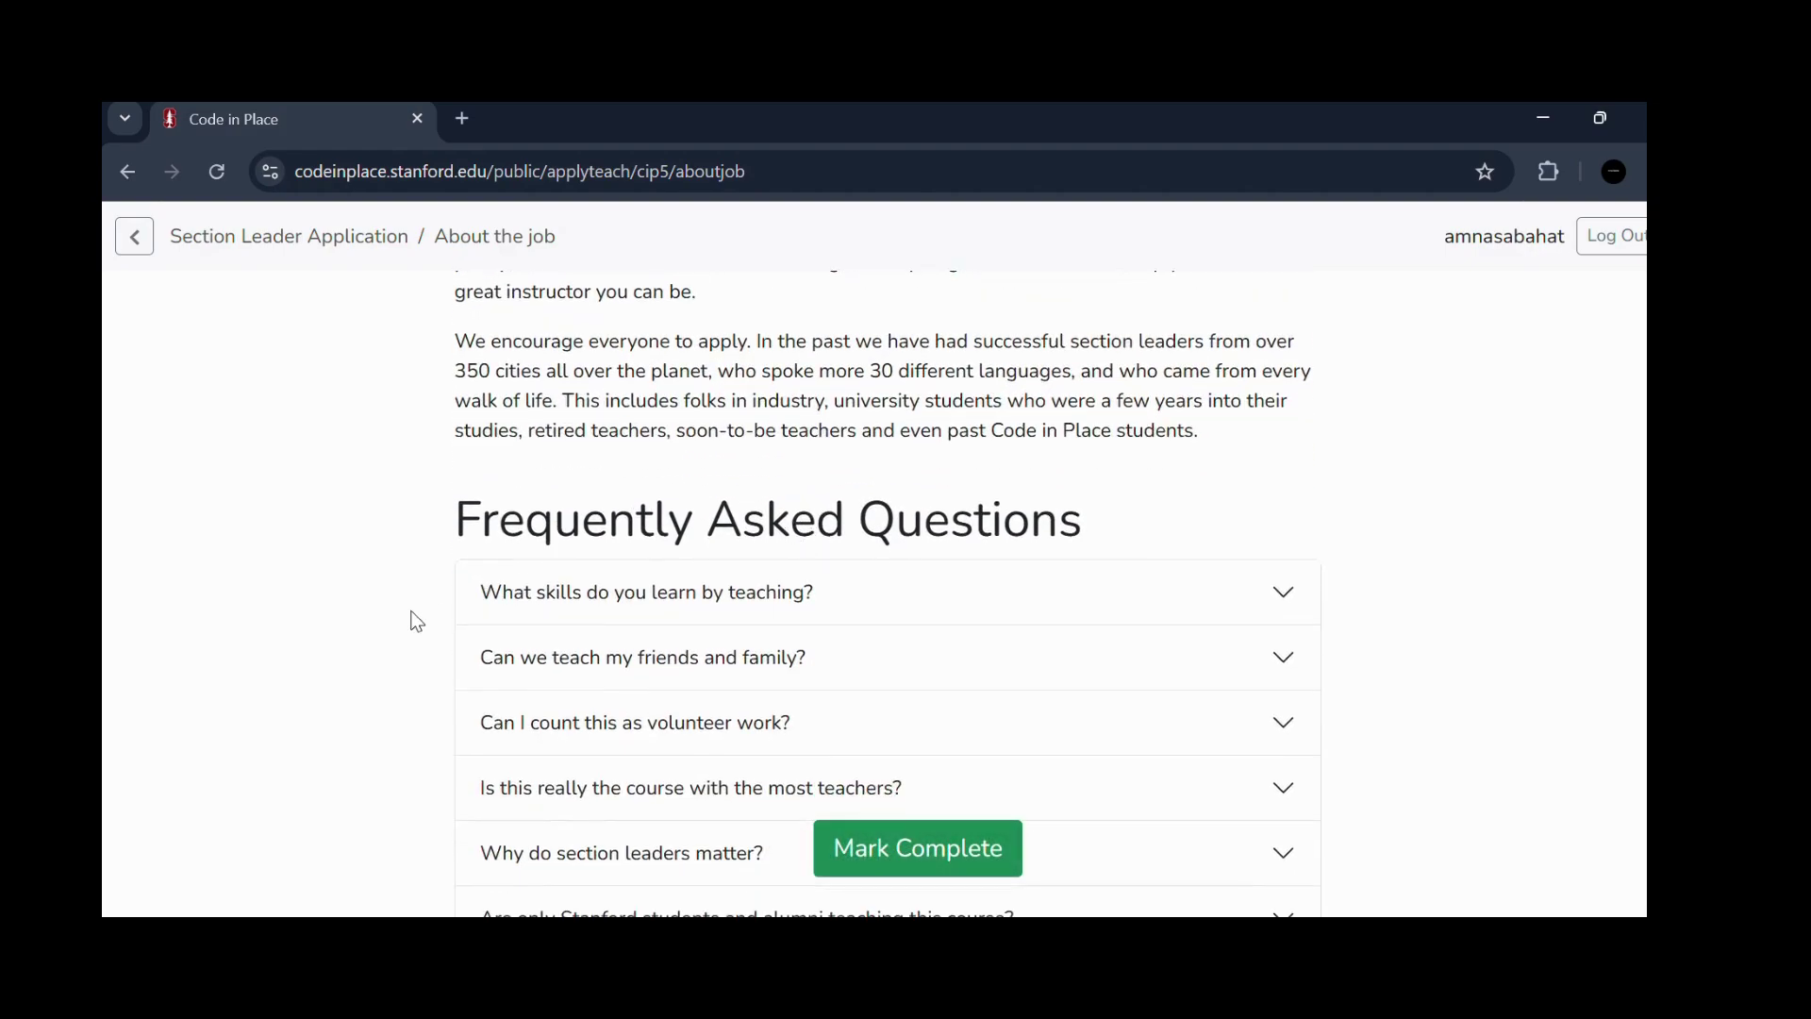
scroll(408, 622, "down", 2)
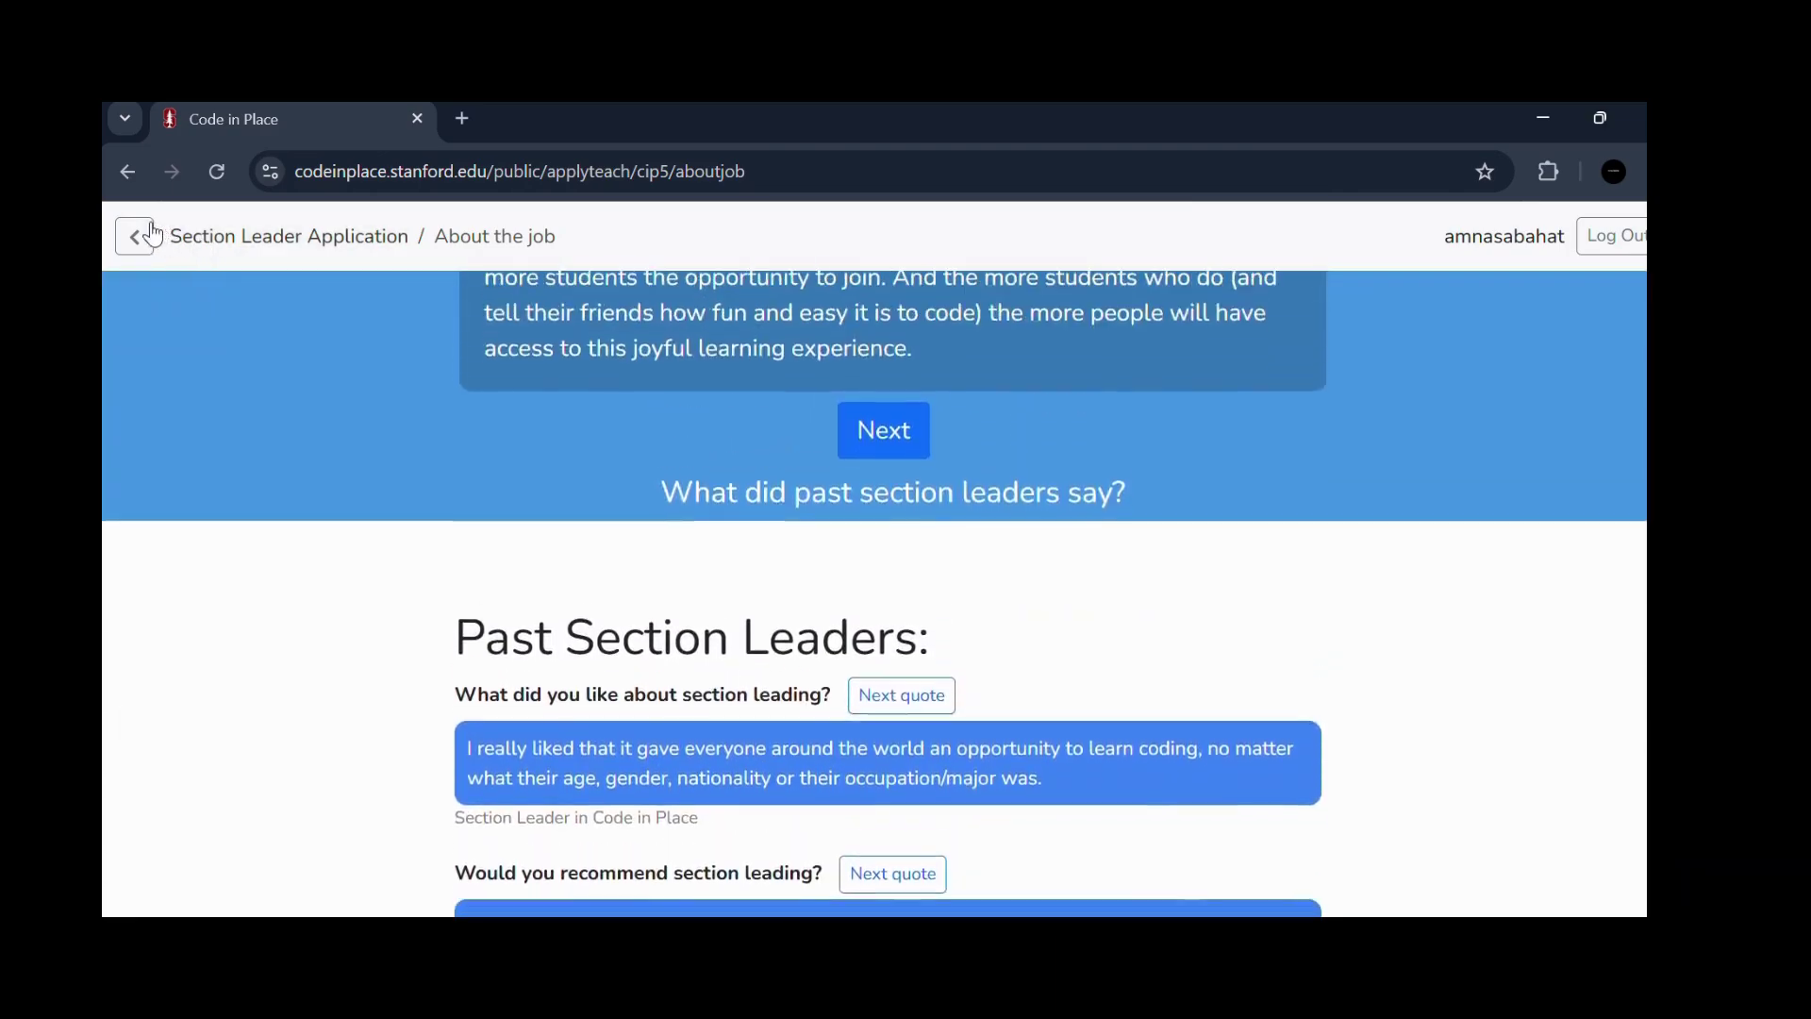
- Return to the Section Leader Application overview and open the "Tell us about yourself" form
left_click(137, 235)
scroll(971, 641, "down", 1)
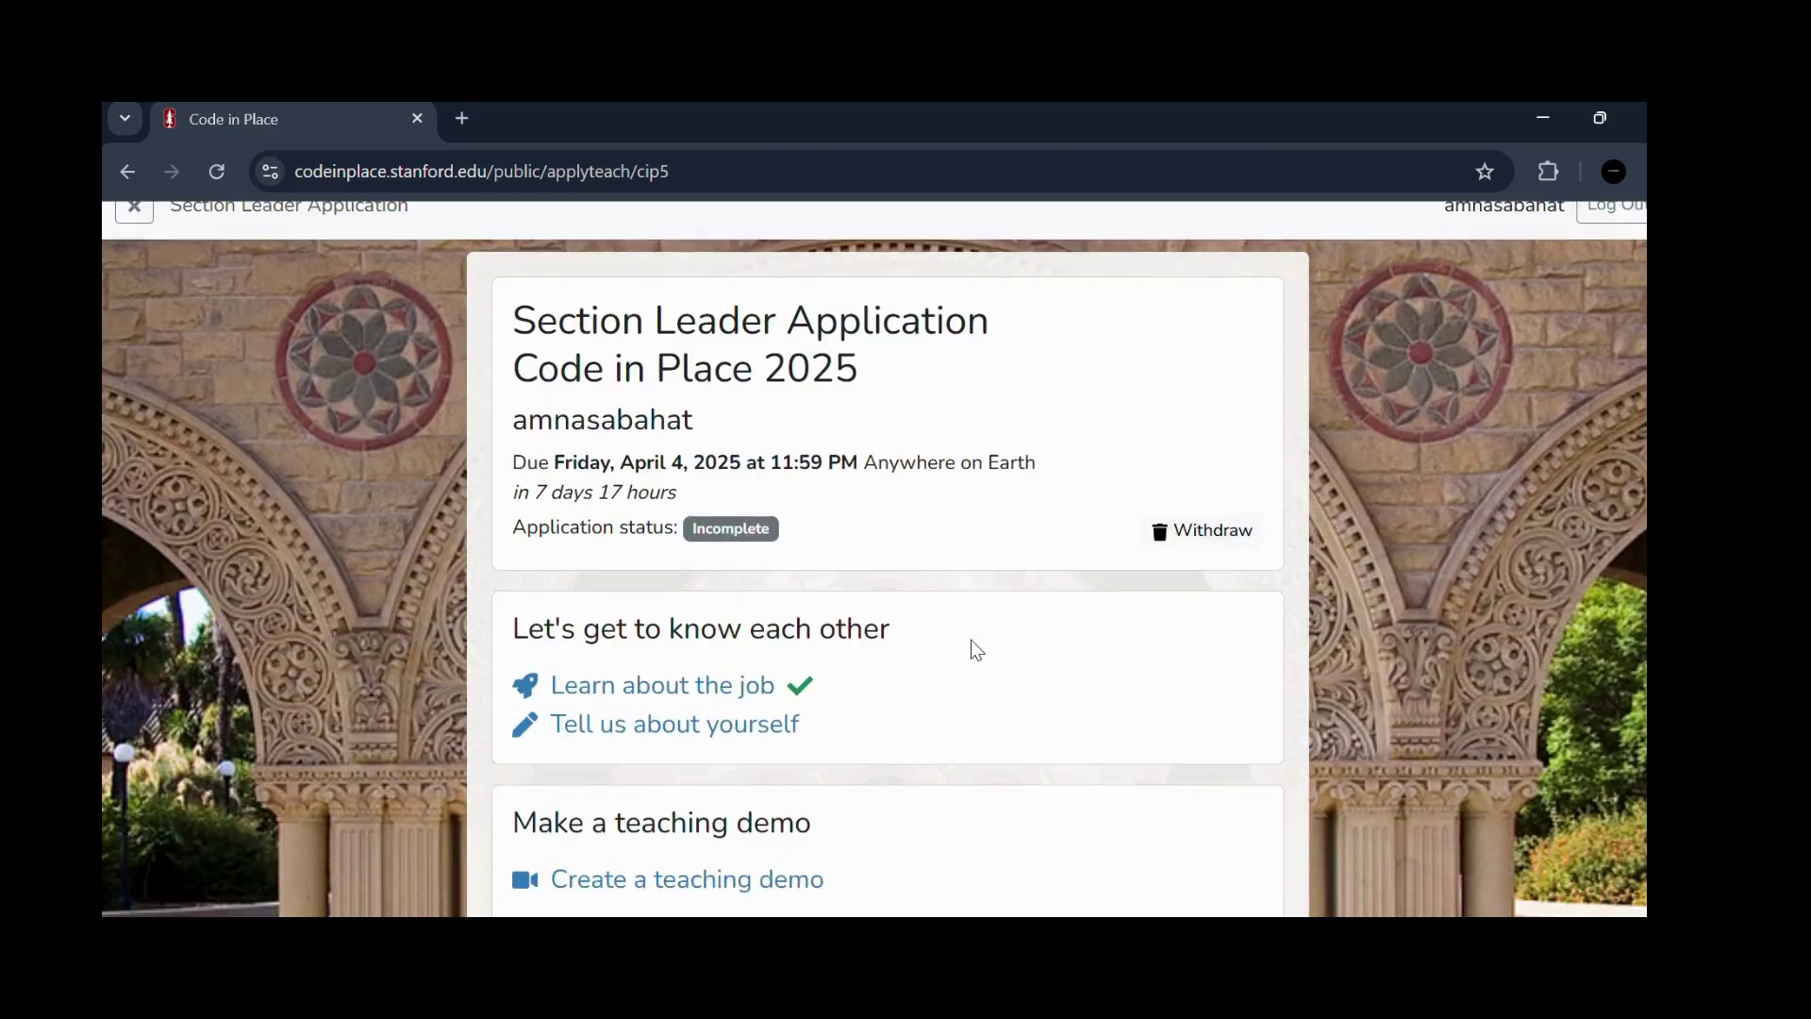
left_click(765, 660)
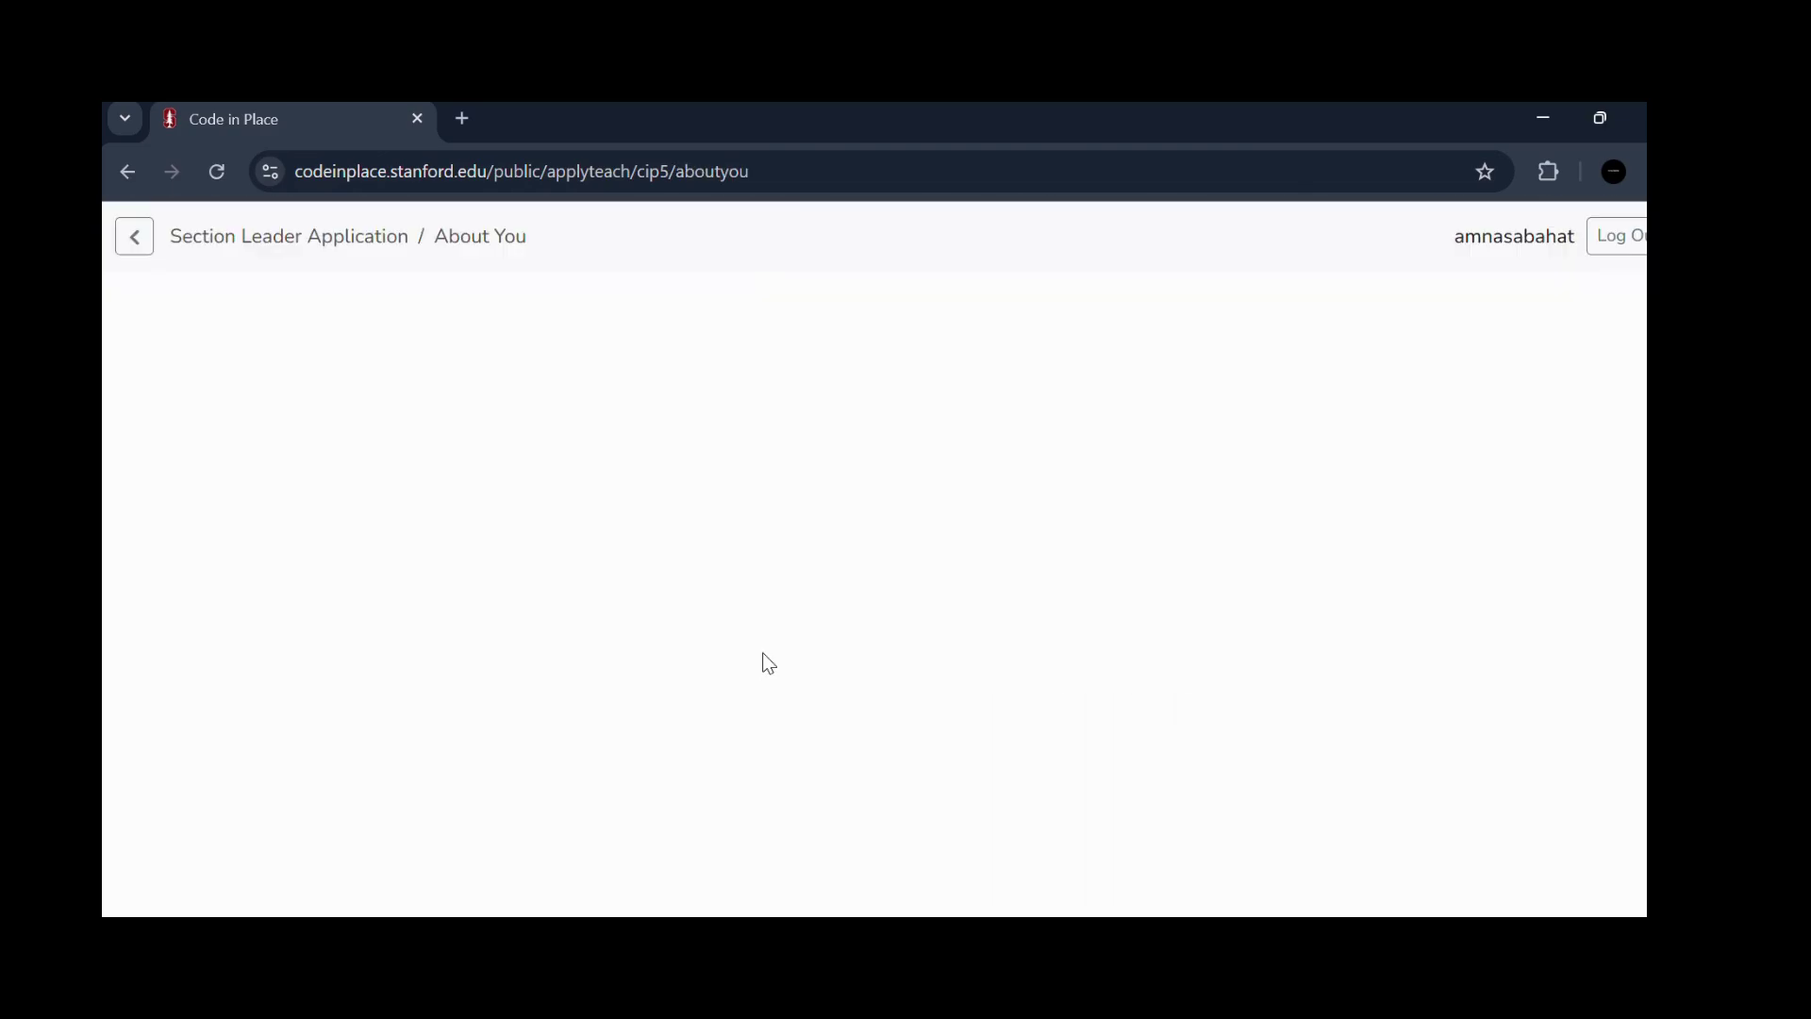
- Review the form's personal questions: name, reasons for volunteering, gender, date of birth, city, country and current occupation
scroll(1368, 571, "down", 3)
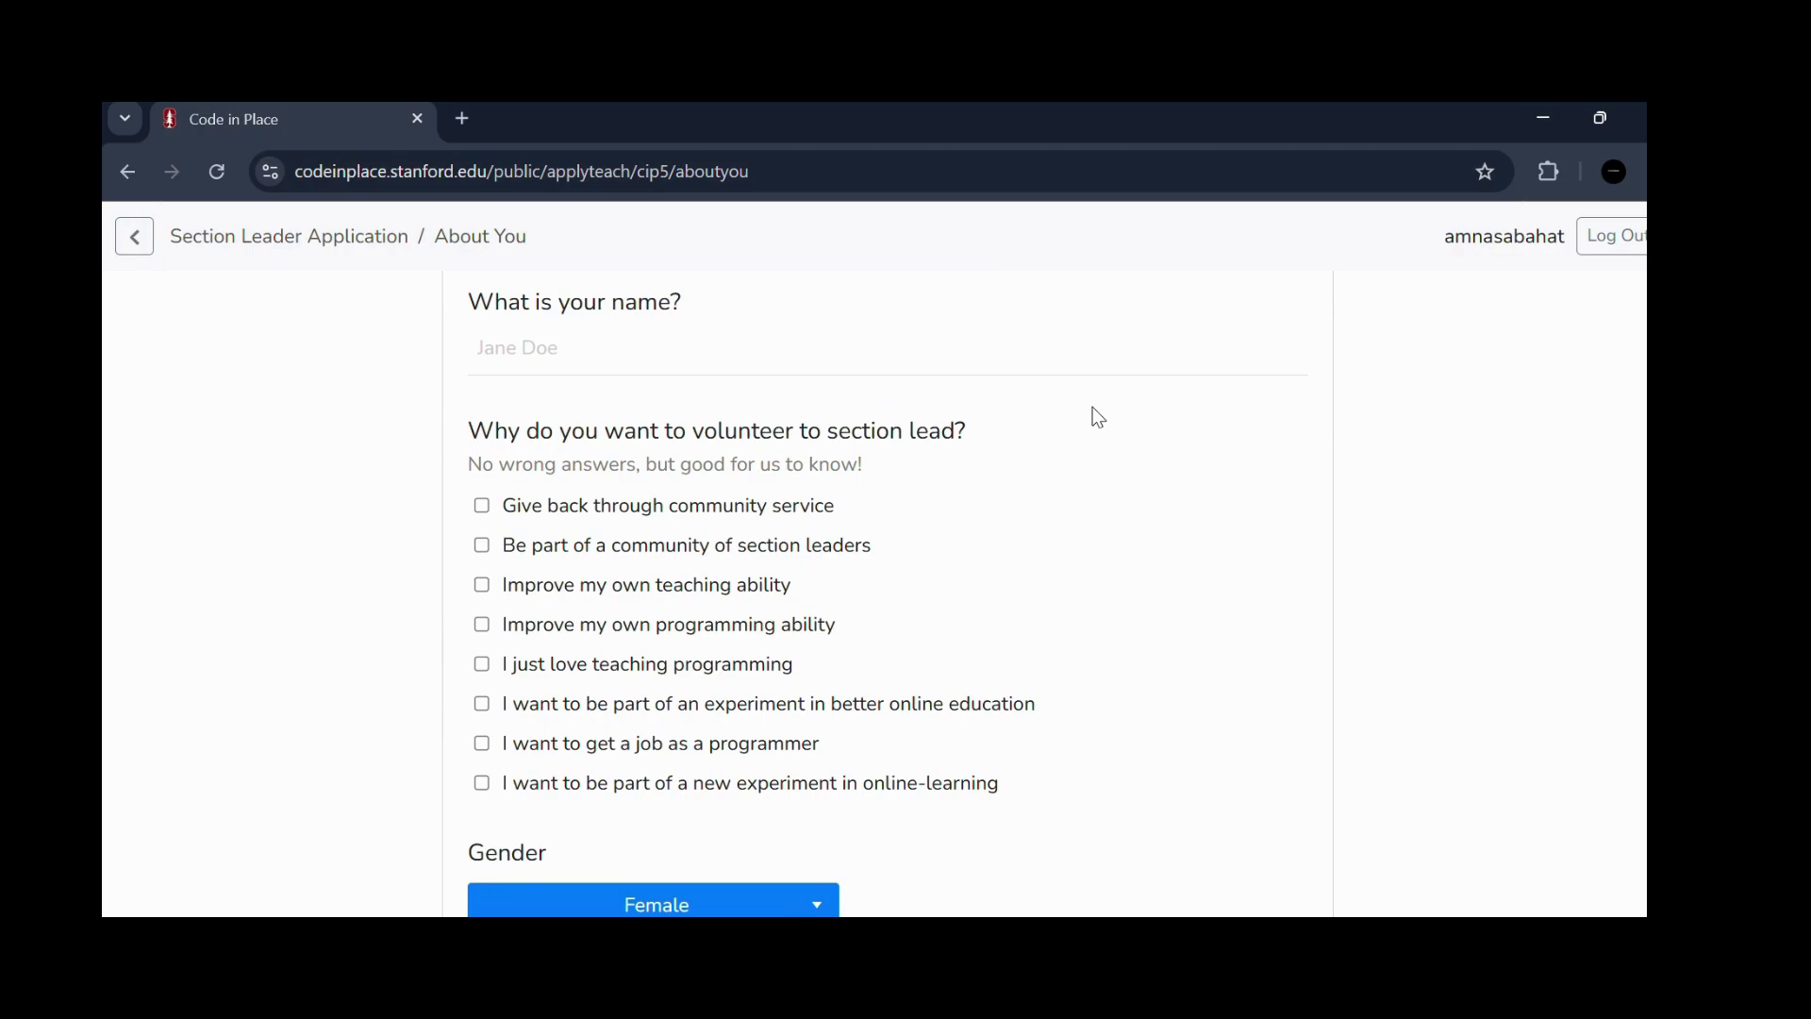
scroll(1097, 417, "down", 2)
scroll(1072, 679, "down", 3)
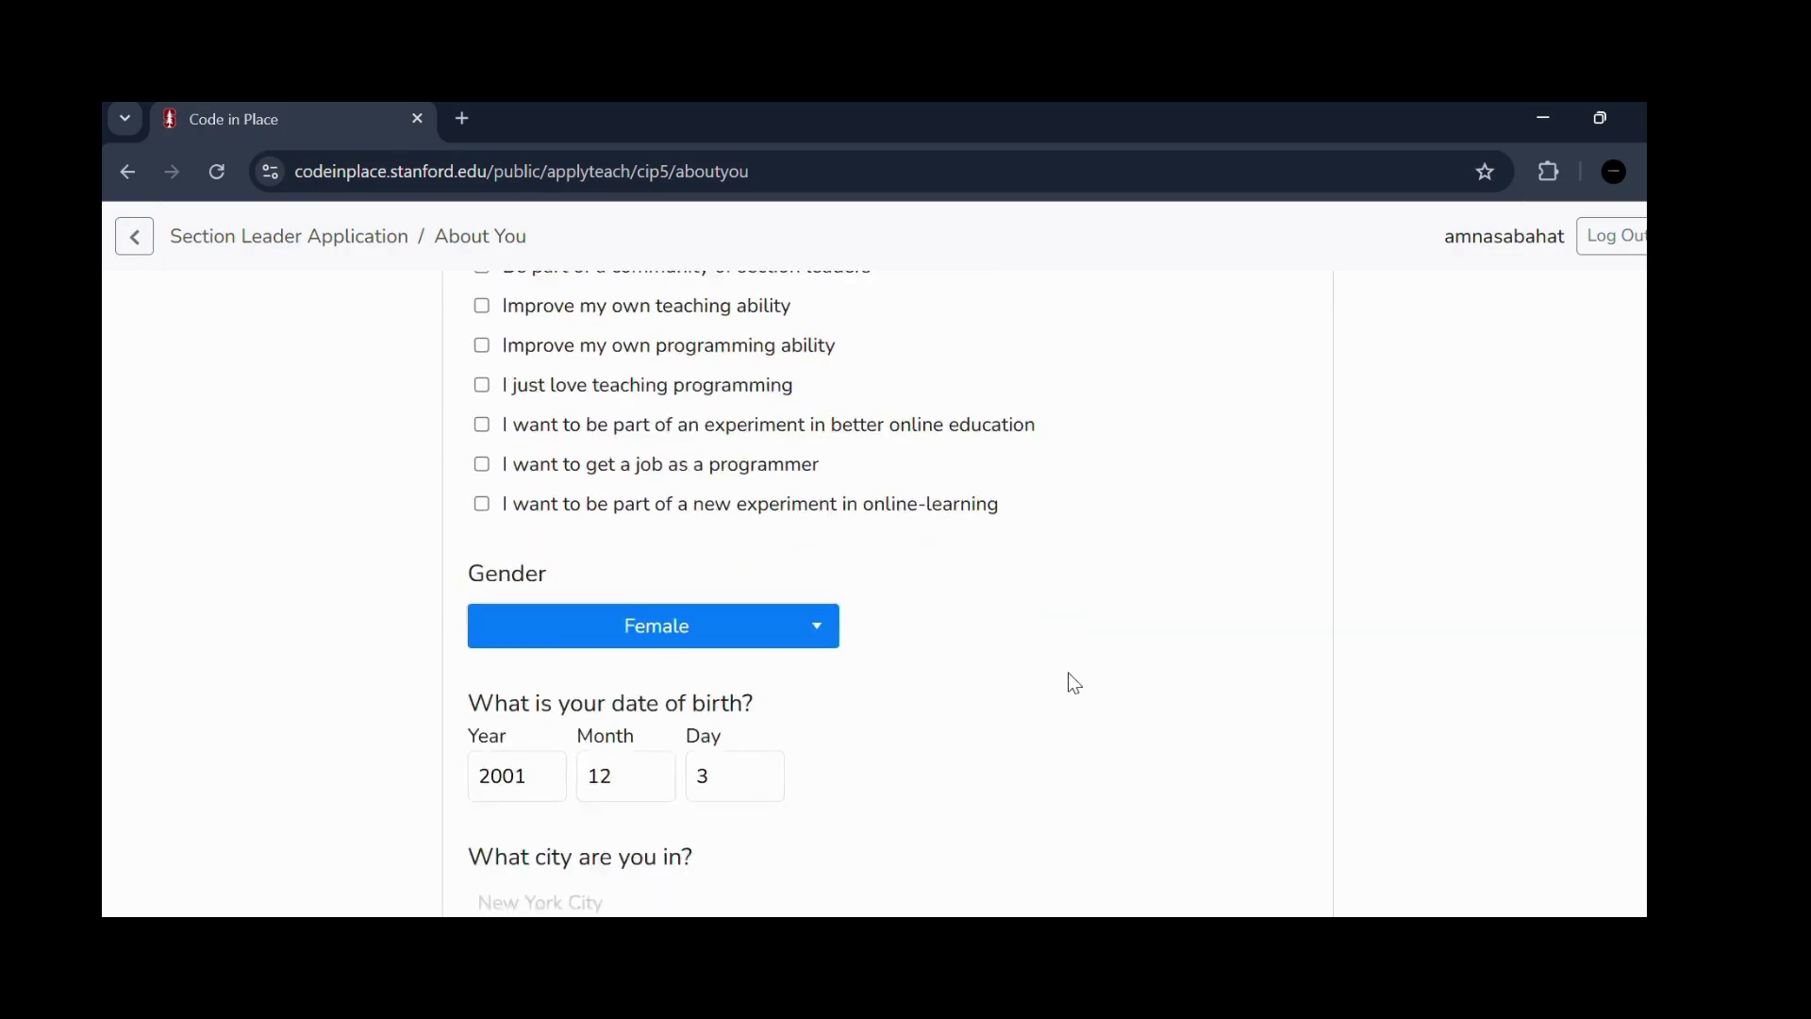
scroll(1073, 683, "down", 2)
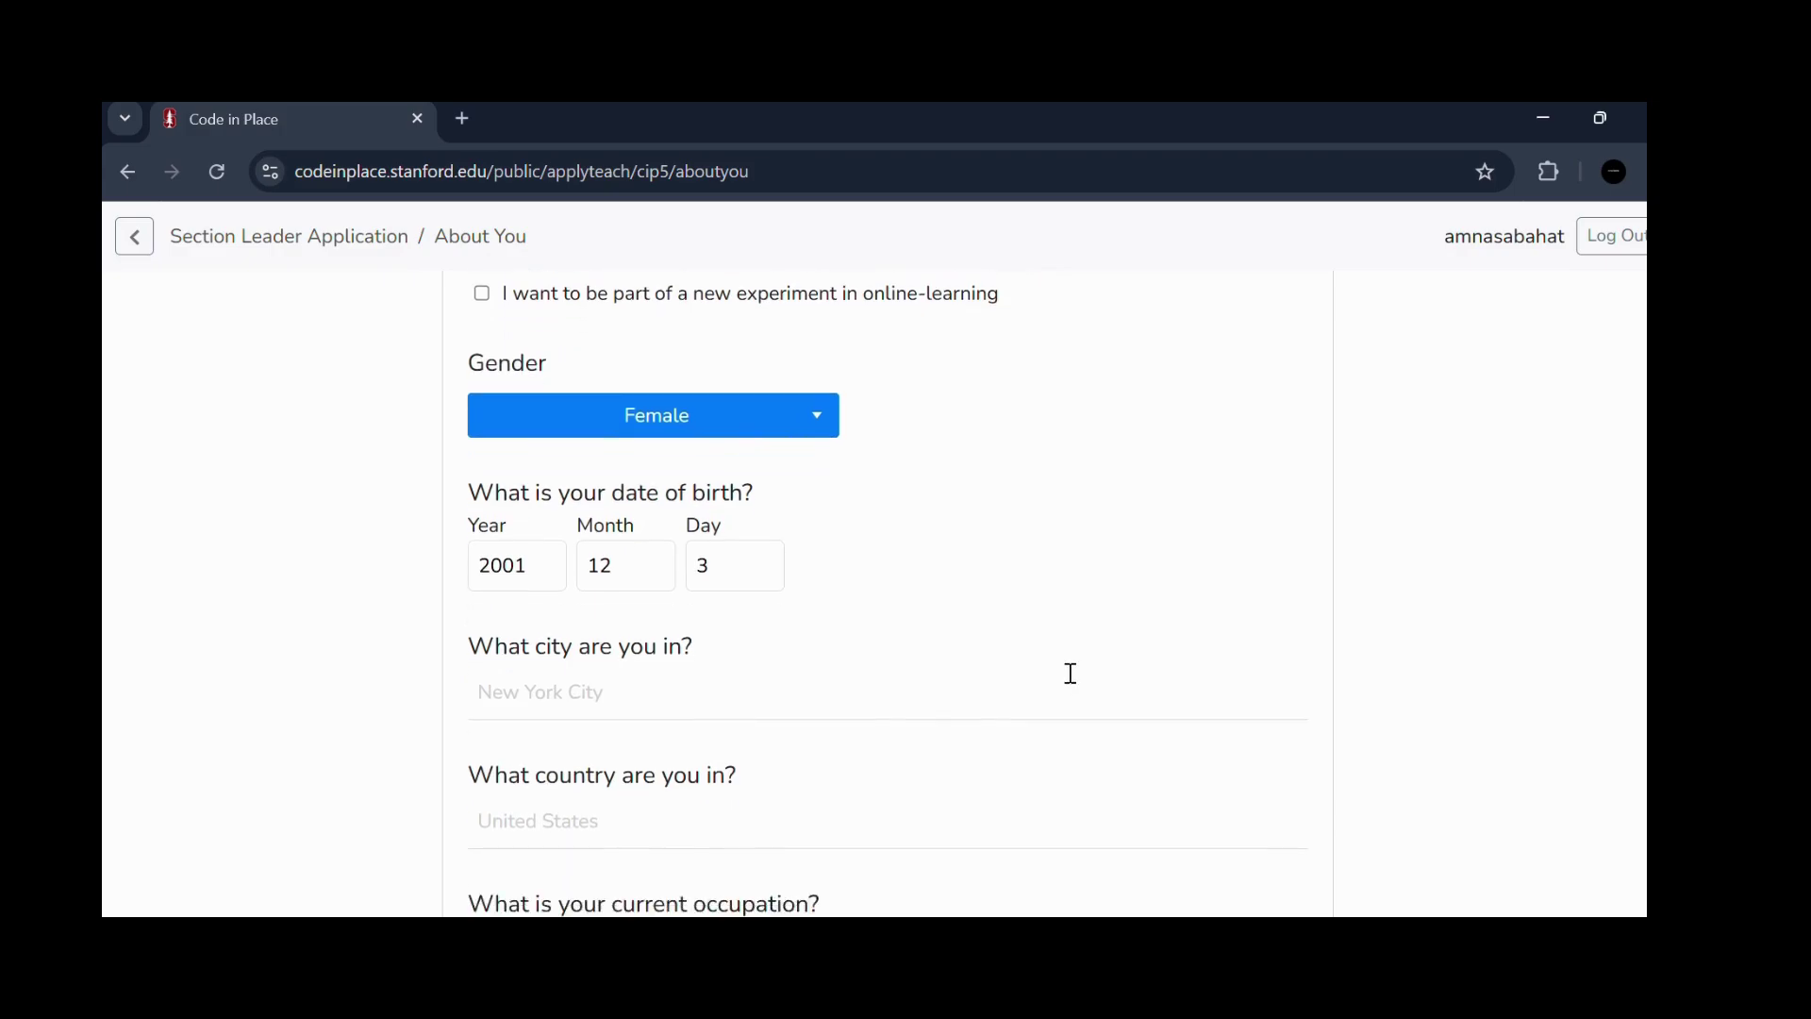
scroll(990, 639, "down", 2)
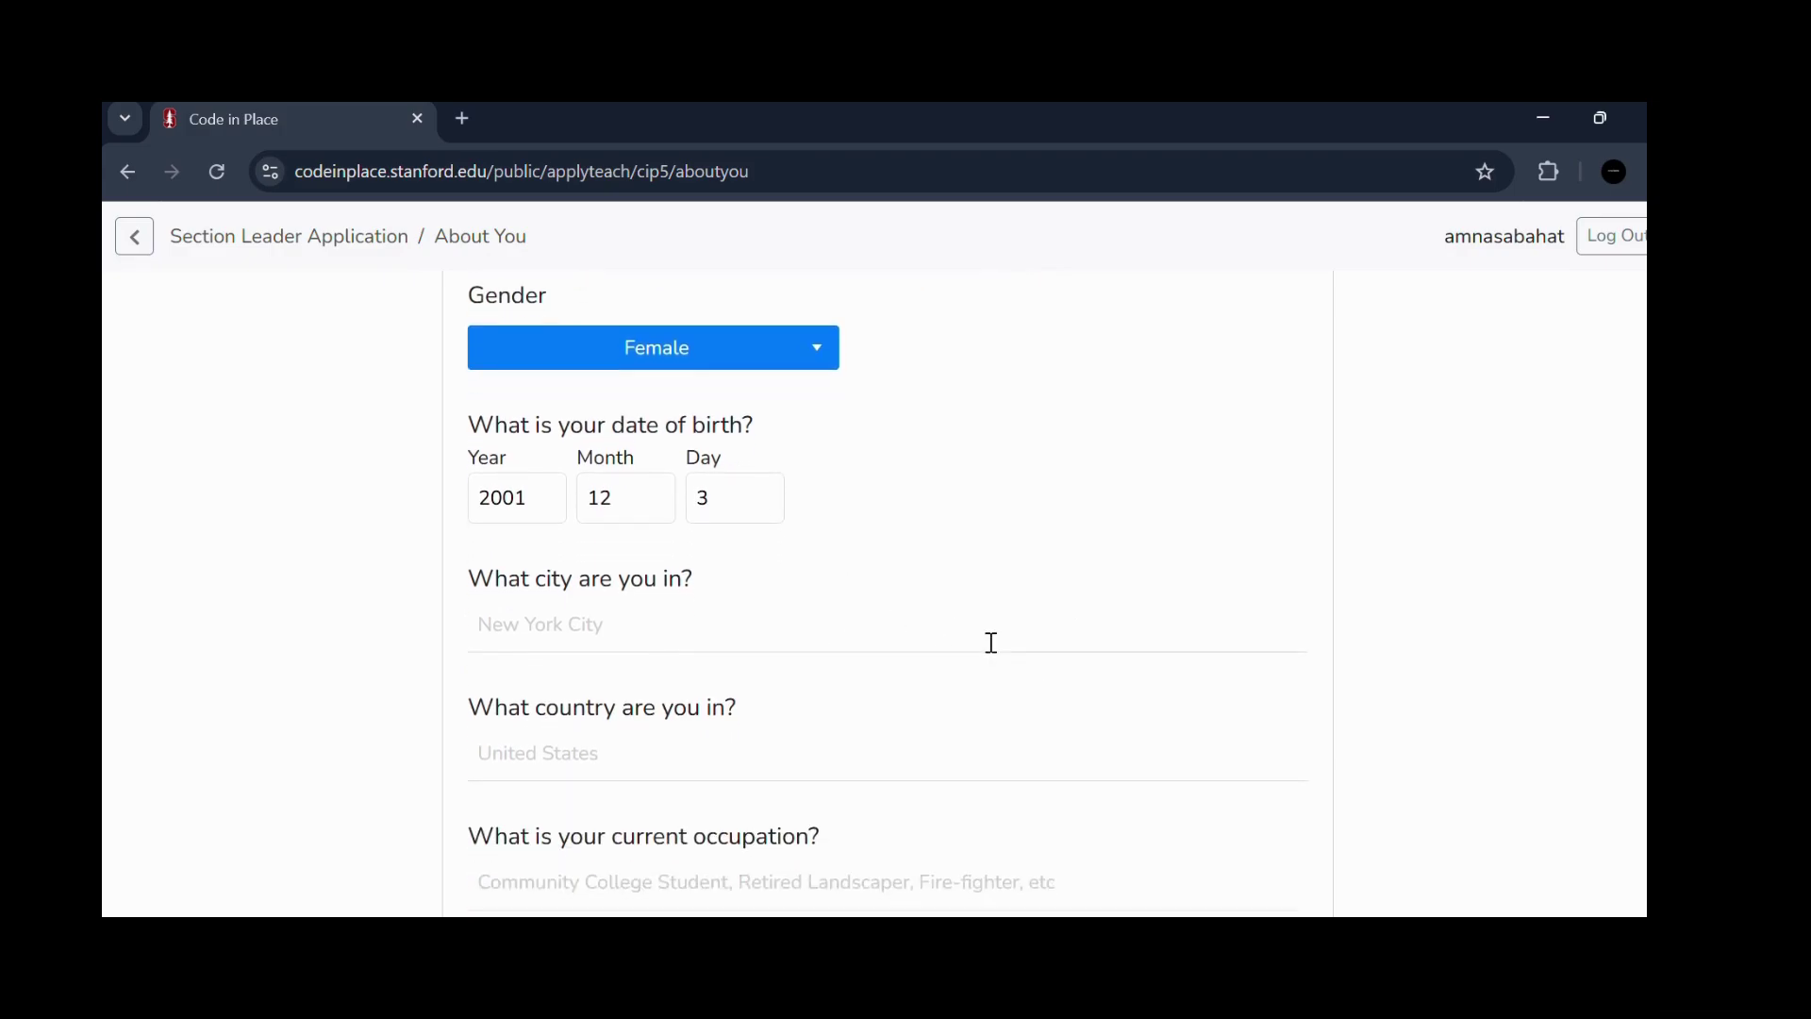
scroll(991, 642, "down", 2)
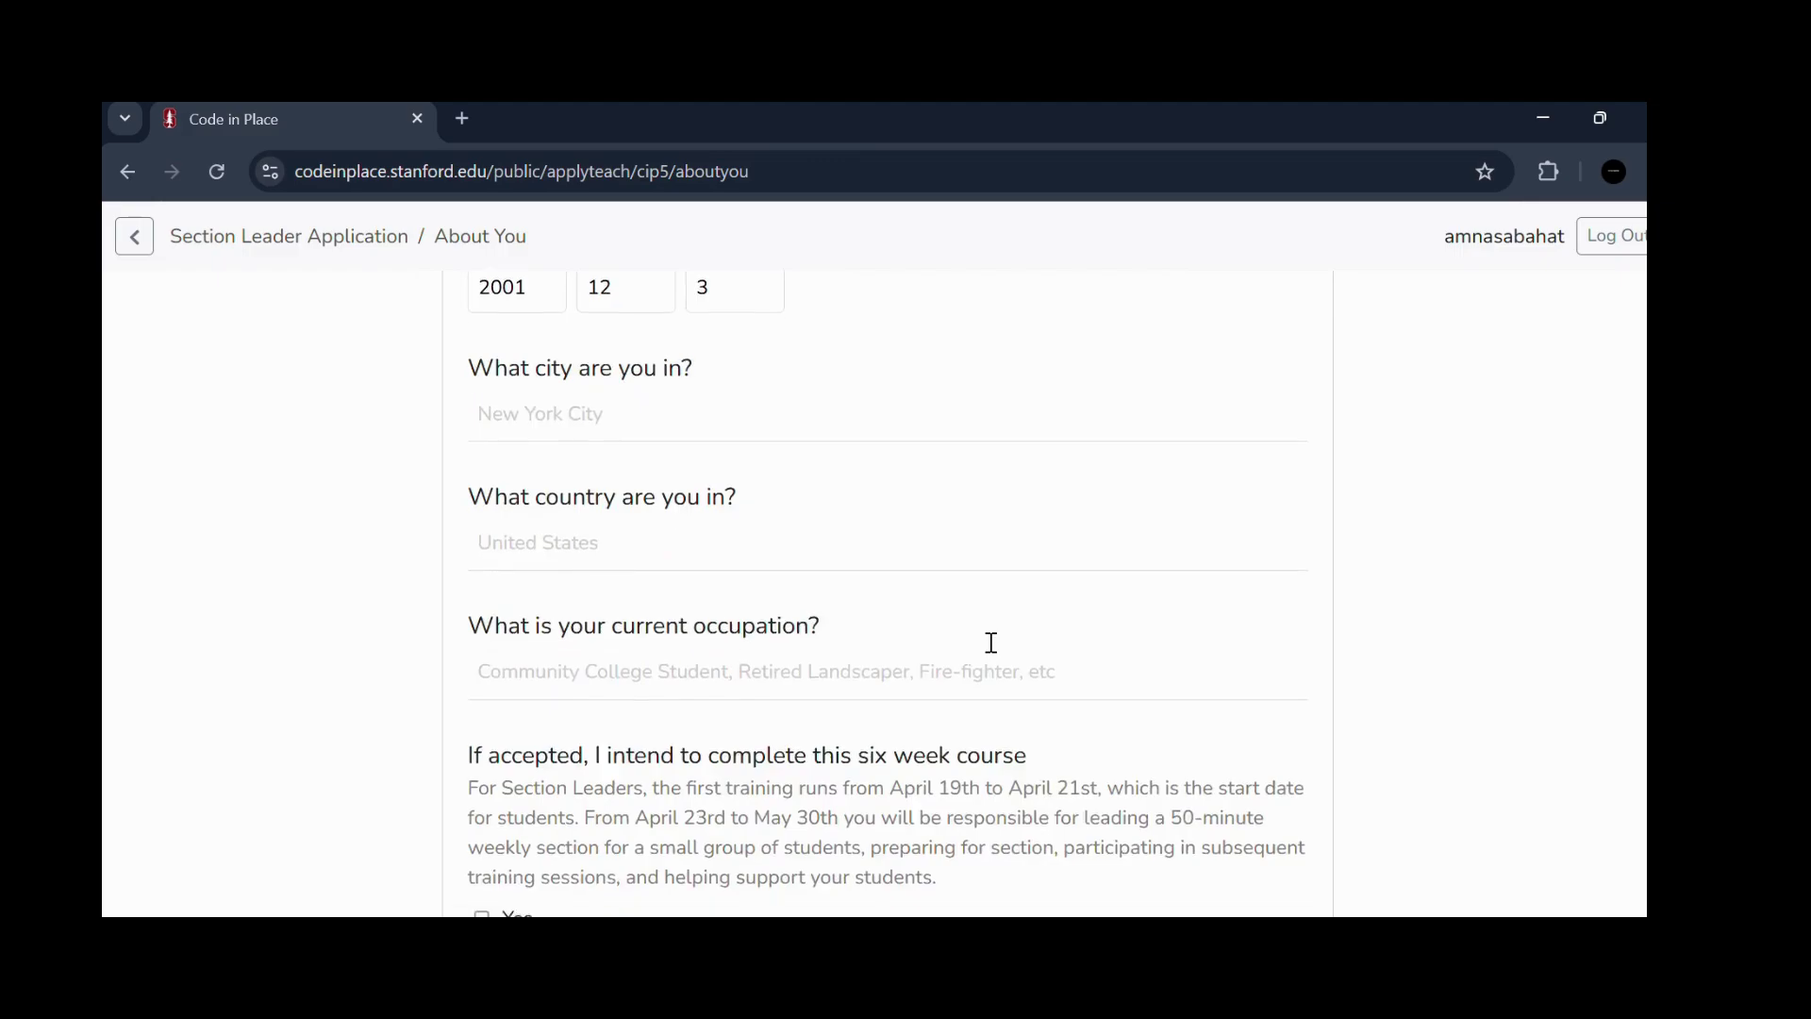
- Read the commitment questions on completing the six-week course, submitting own work, applying only once and accepting new learning tools
scroll(988, 641, "down", 3)
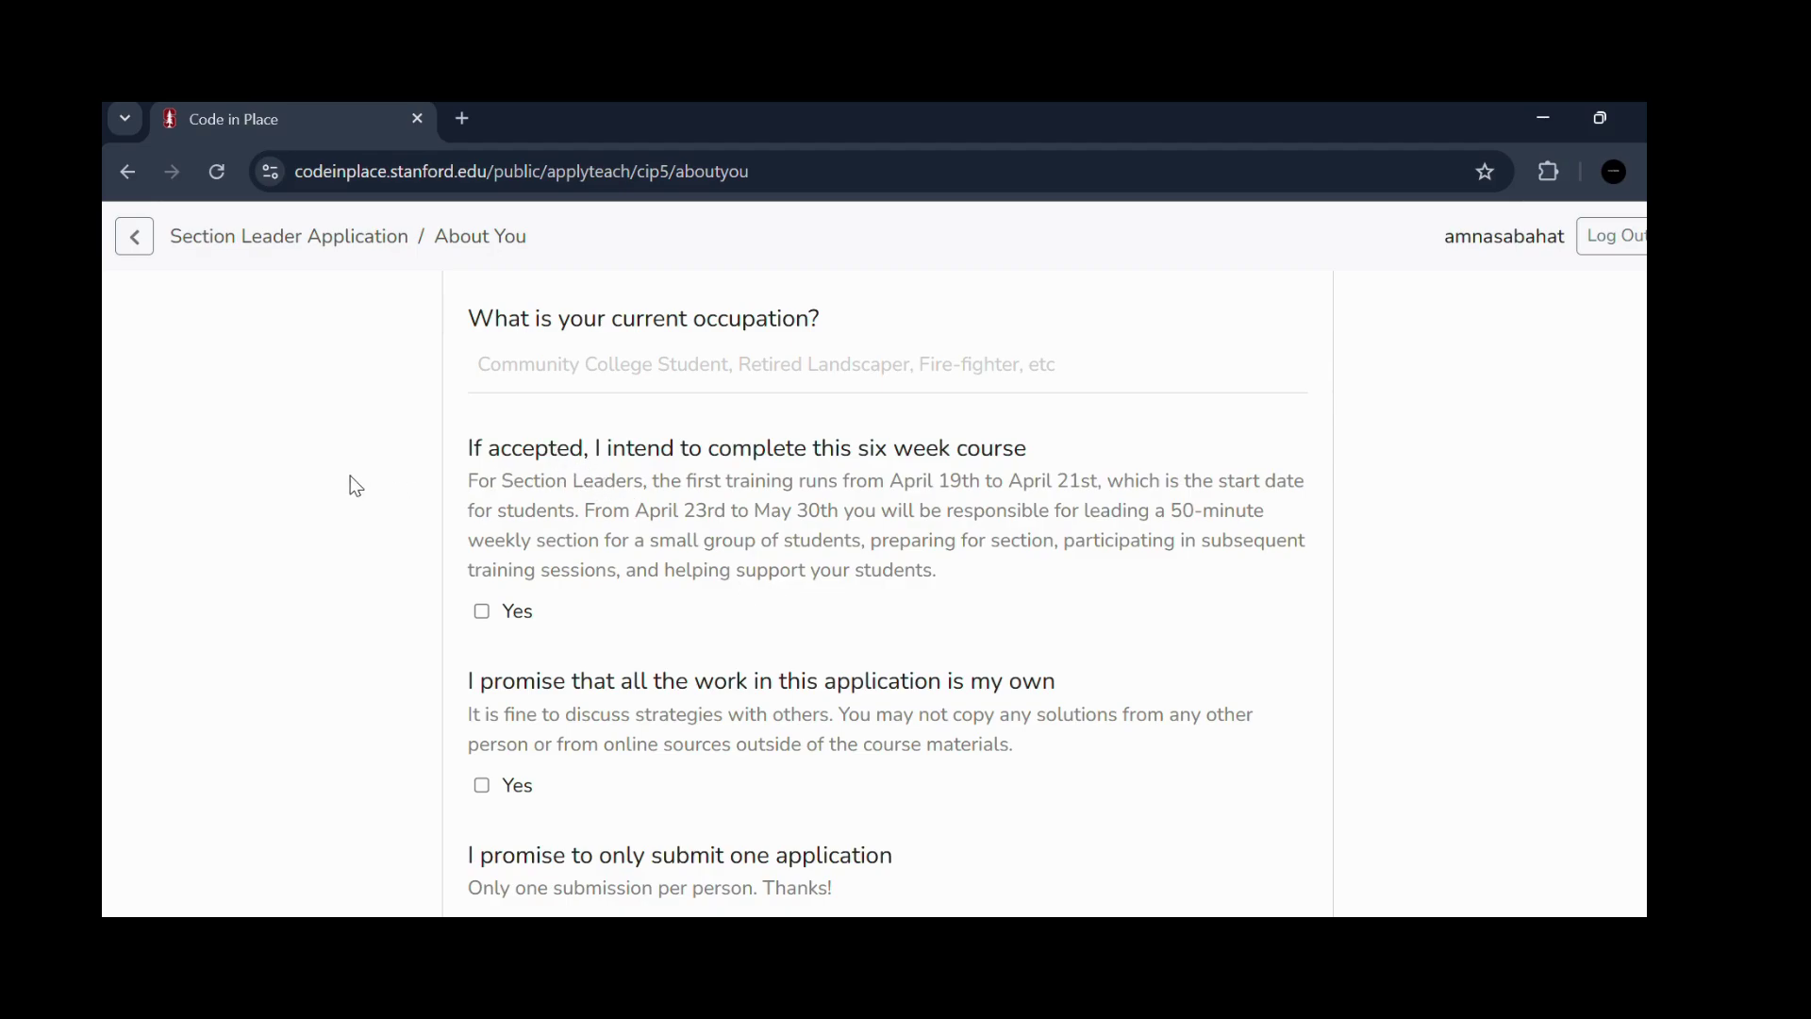
scroll(356, 486, "down", 2)
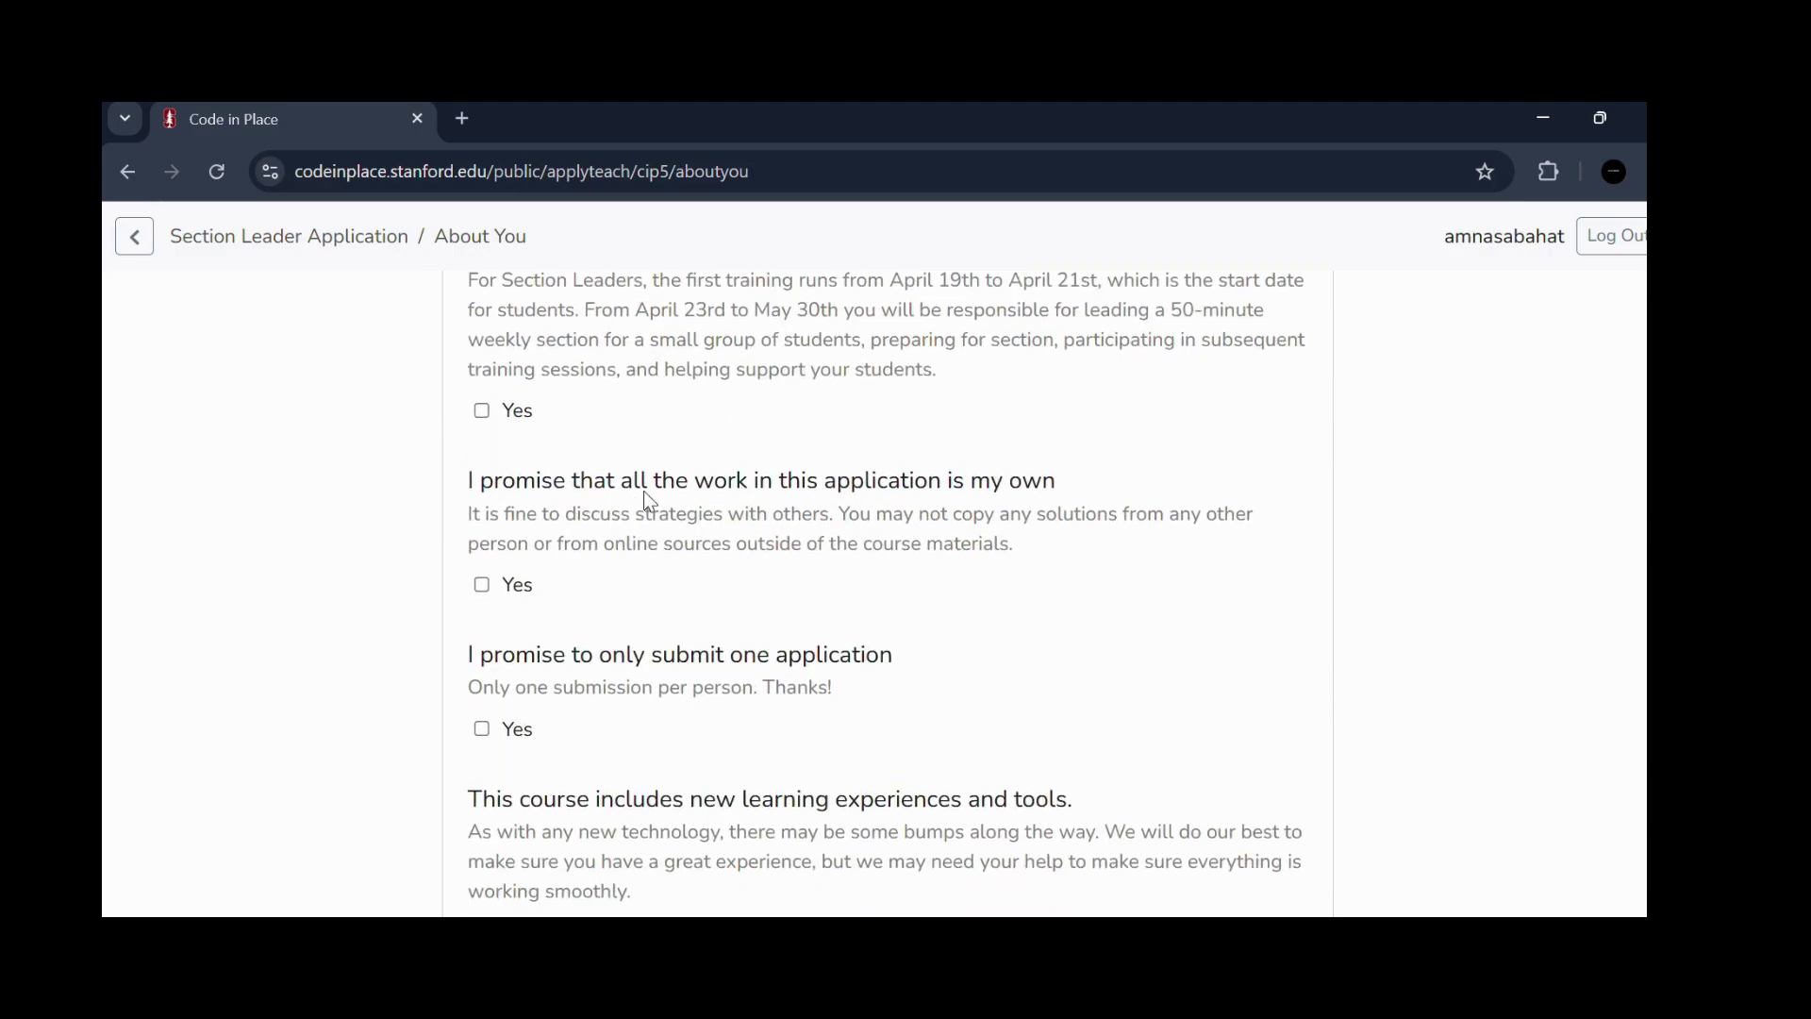
scroll(267, 529, "down", 1)
scroll(267, 529, "down", 1)
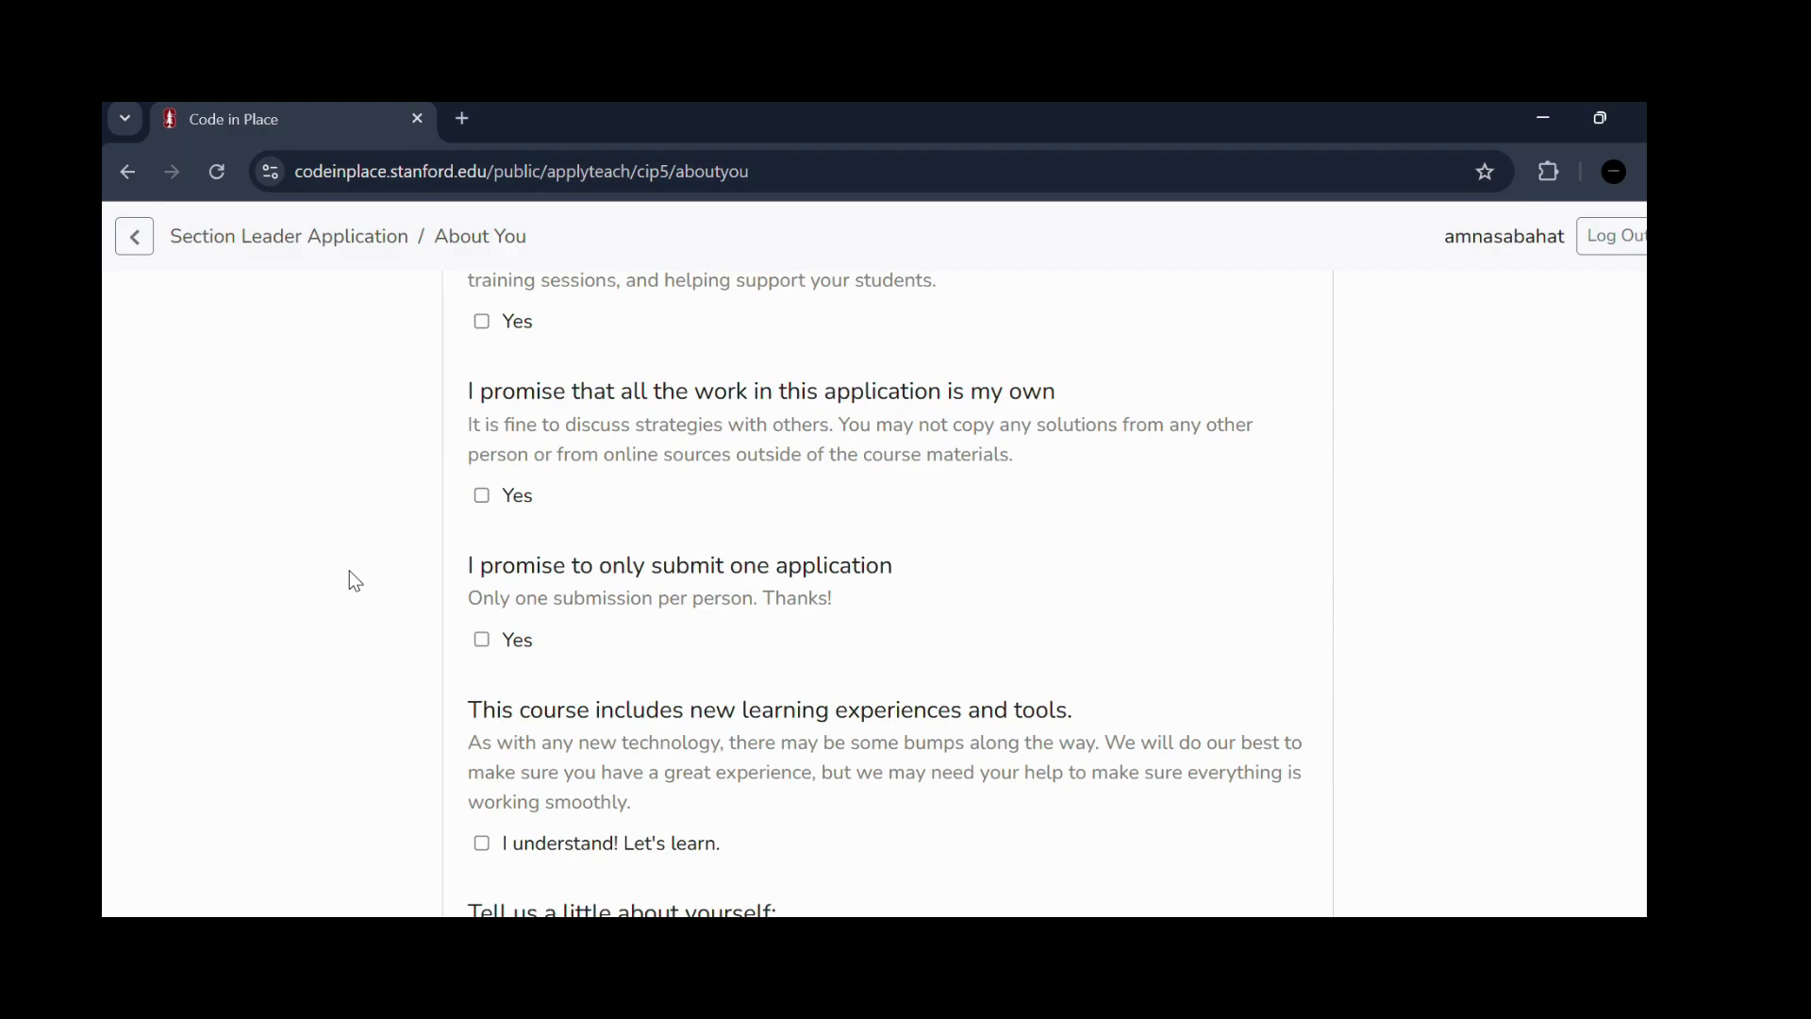
scroll(356, 581, "down", 1)
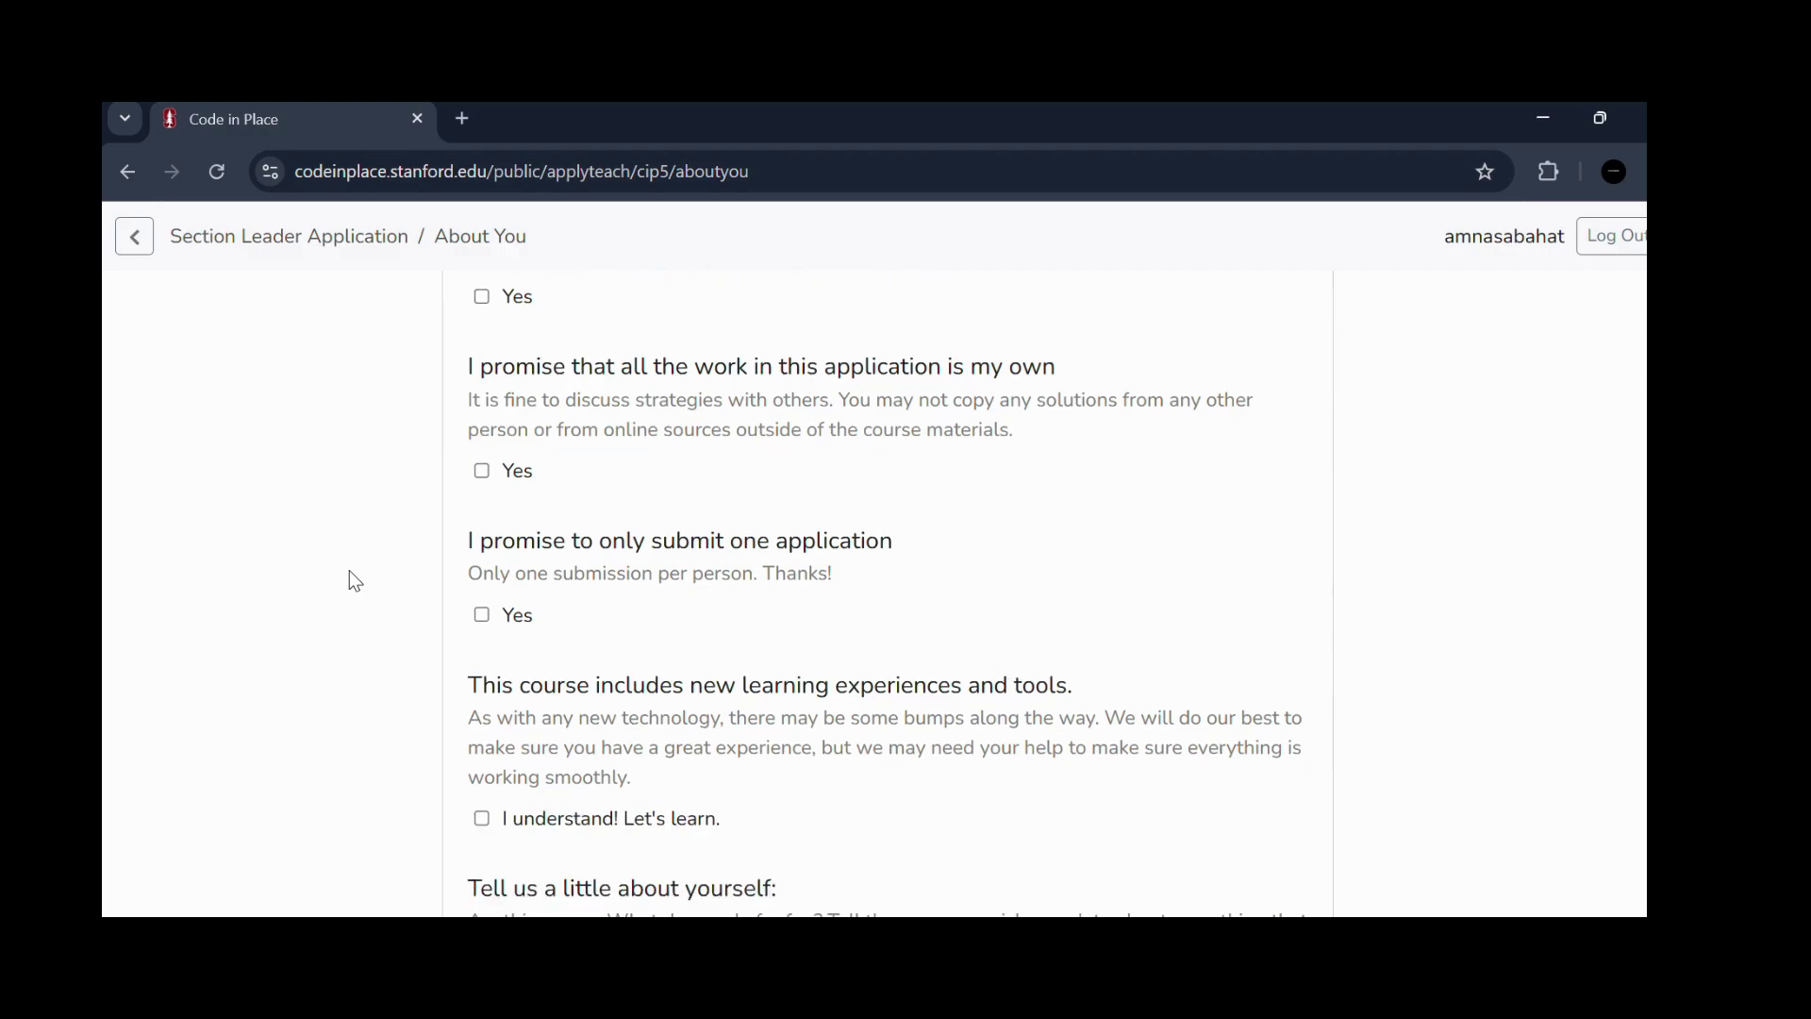
scroll(355, 581, "down", 2)
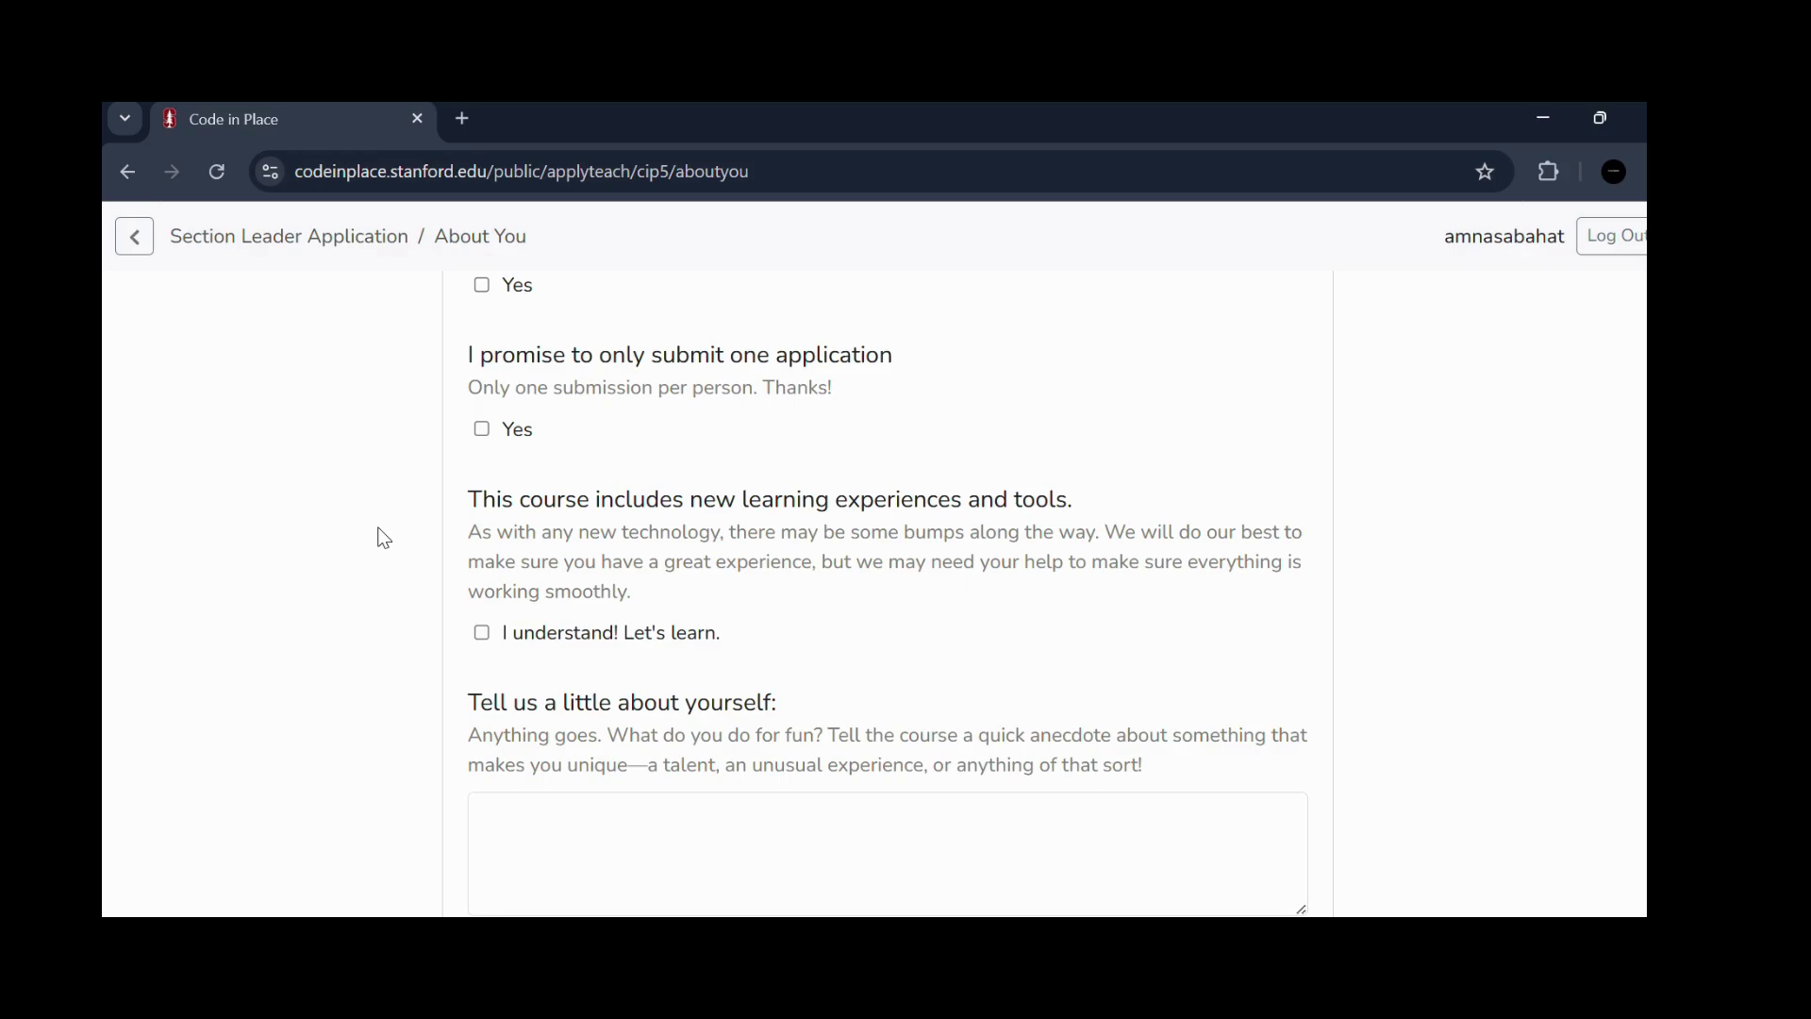
scroll(383, 537, "down", 1)
scroll(384, 538, "down", 2)
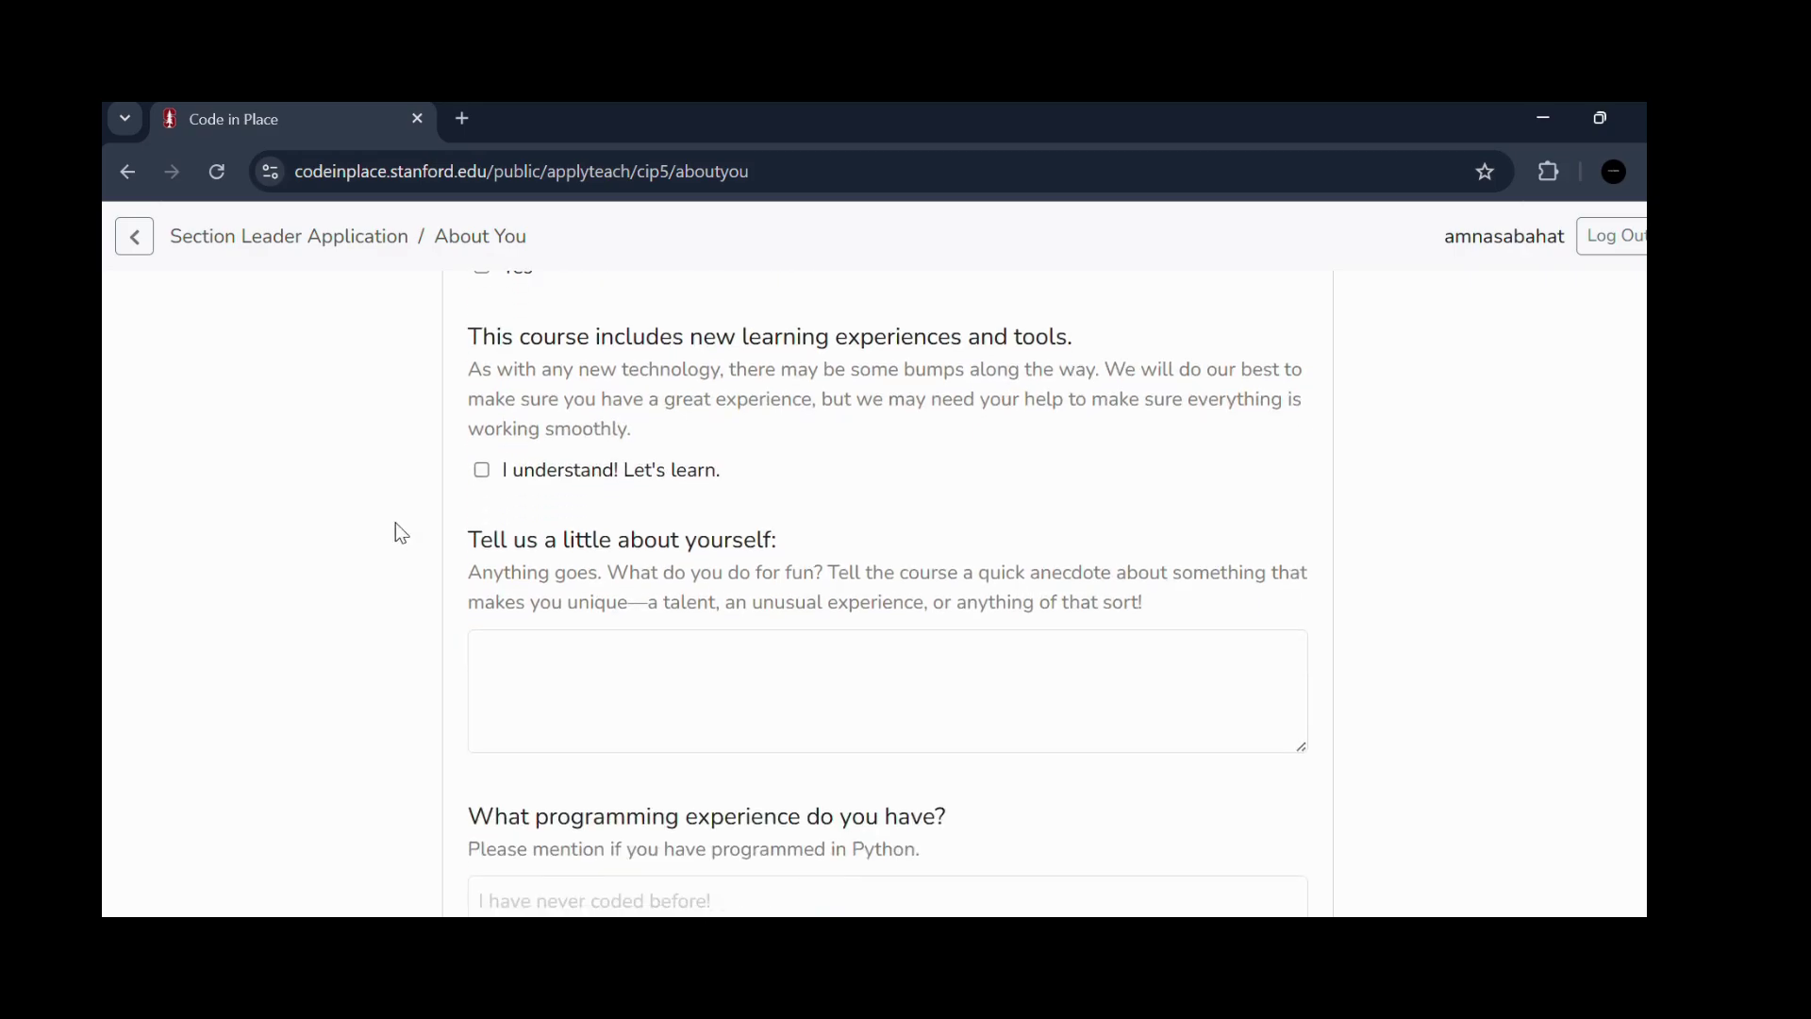
- Examine the free-text questions about yourself, programming experience and teaching experience, leaving the answers empty
left_click(600, 661)
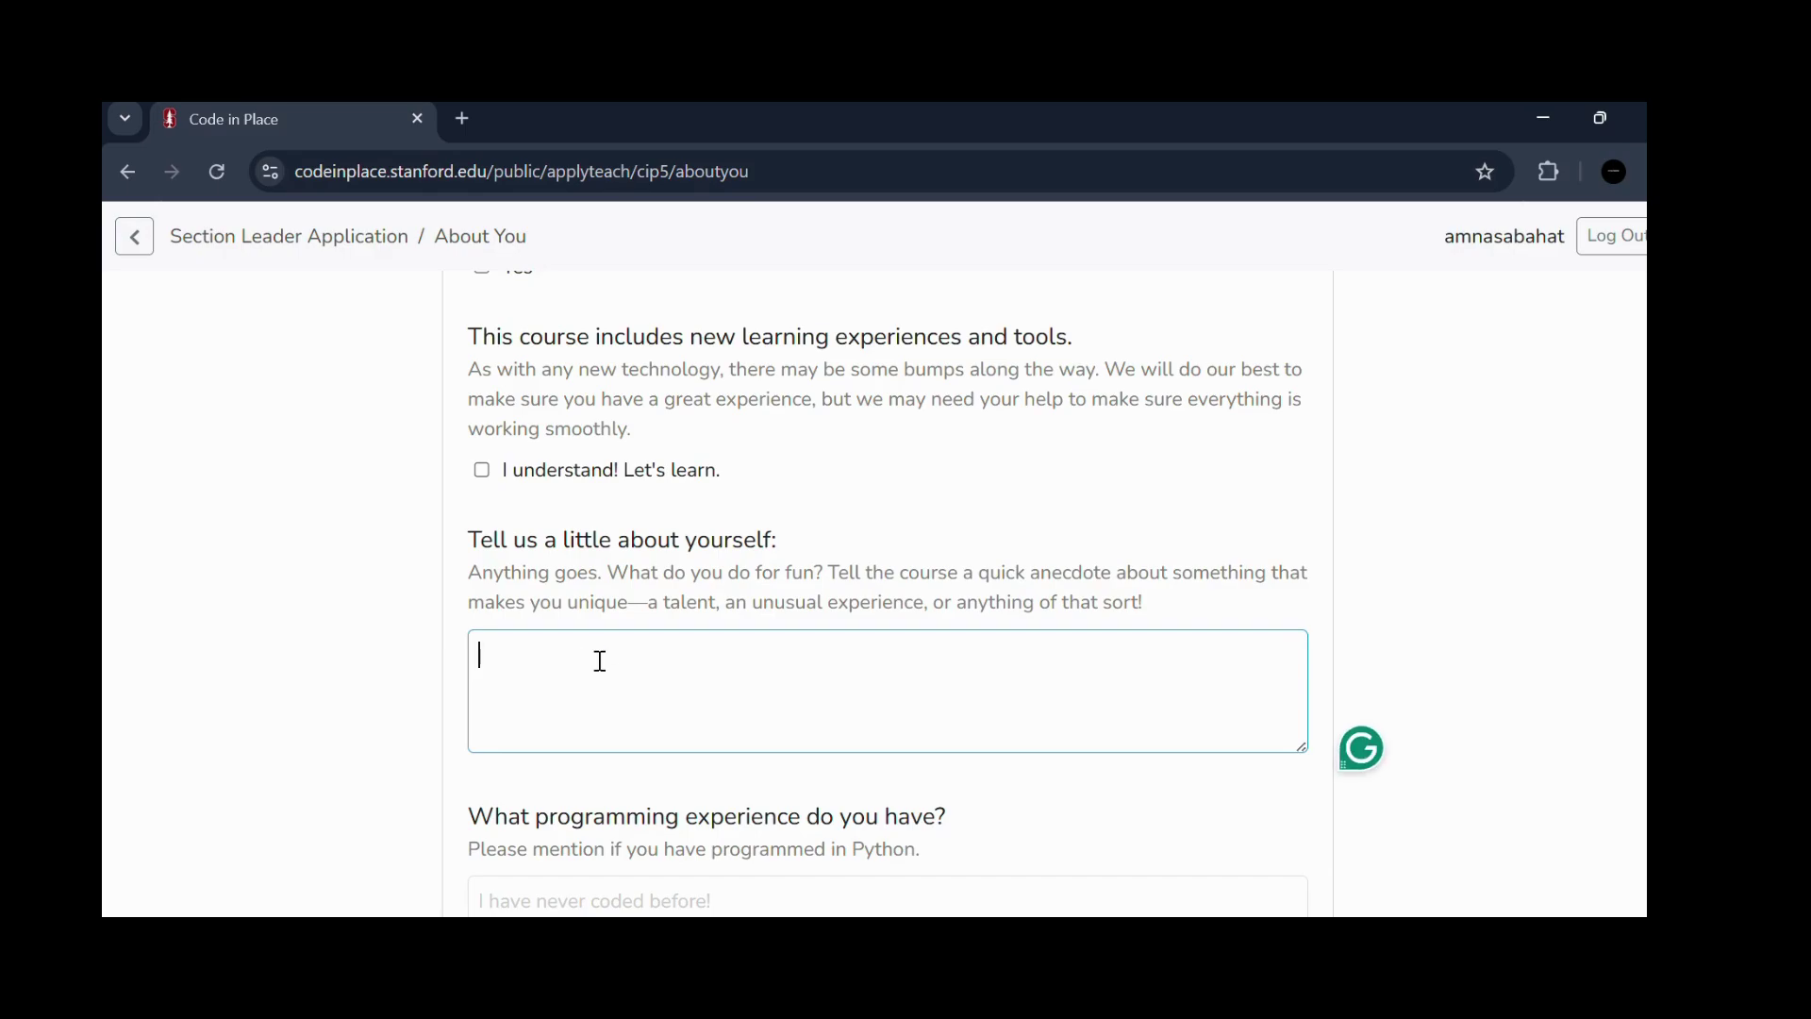
scroll(600, 661, "down", 2)
key("Tab")
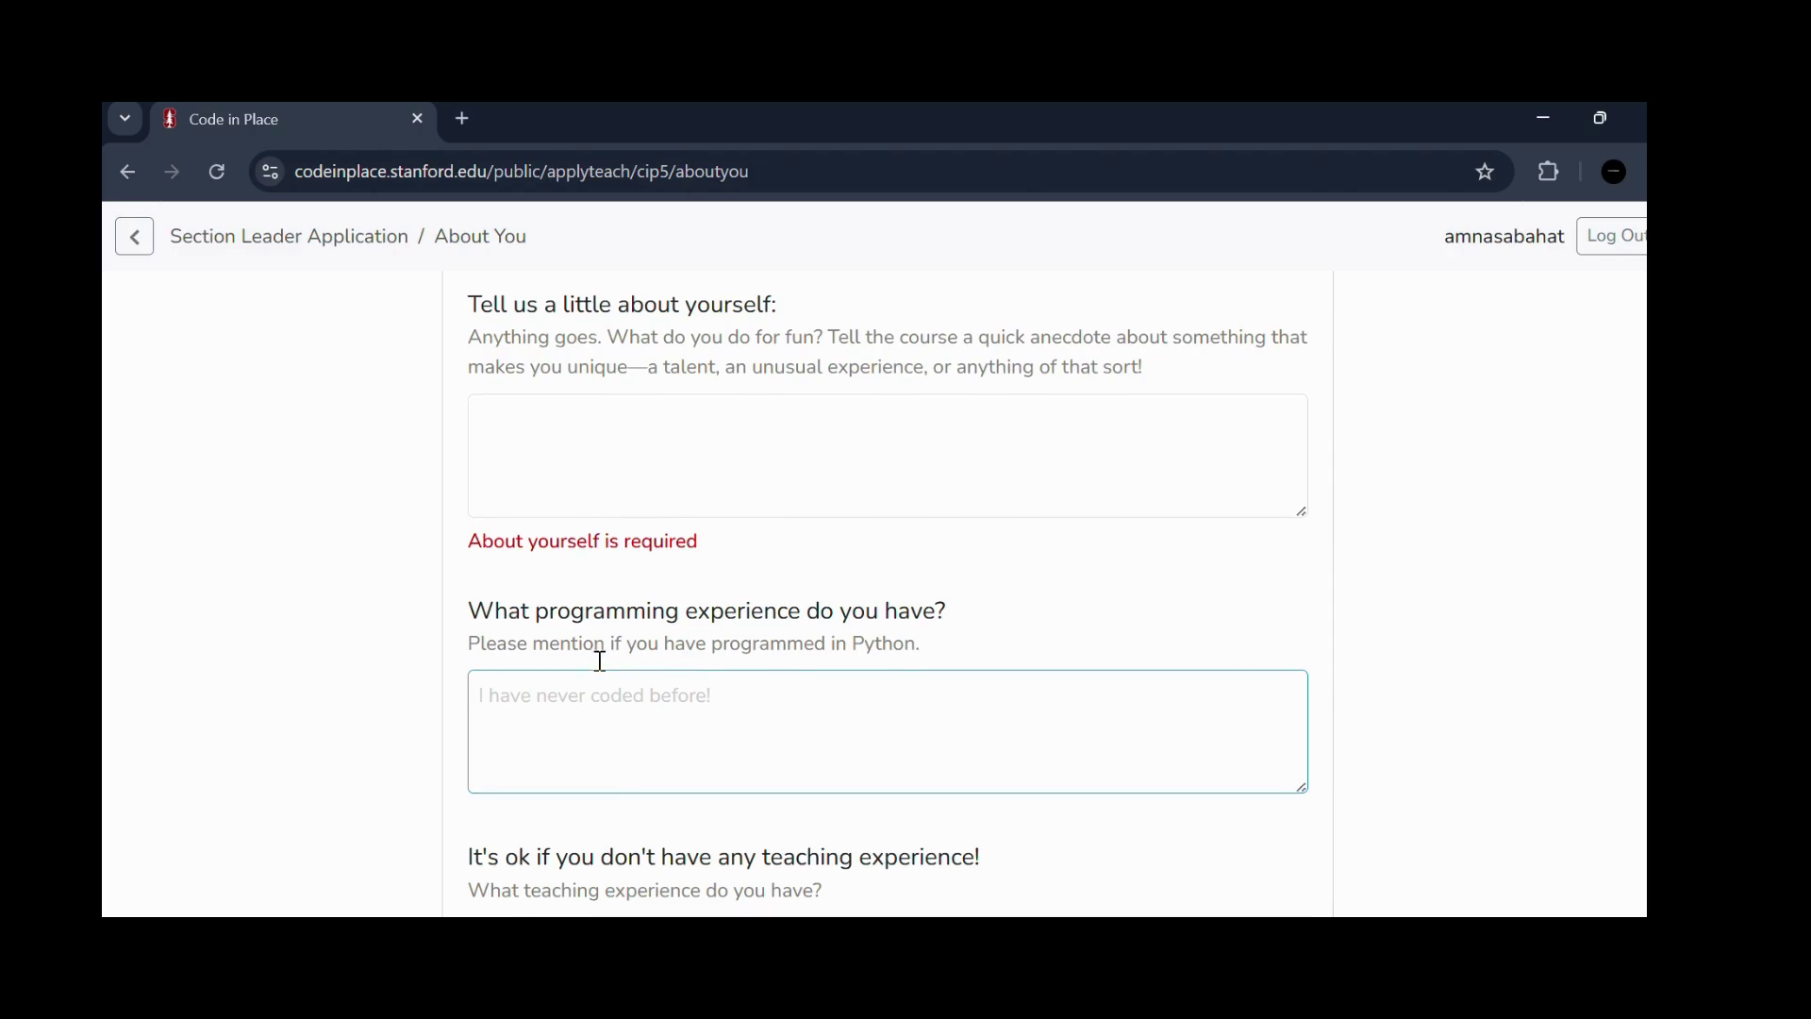
scroll(600, 660, "down", 1)
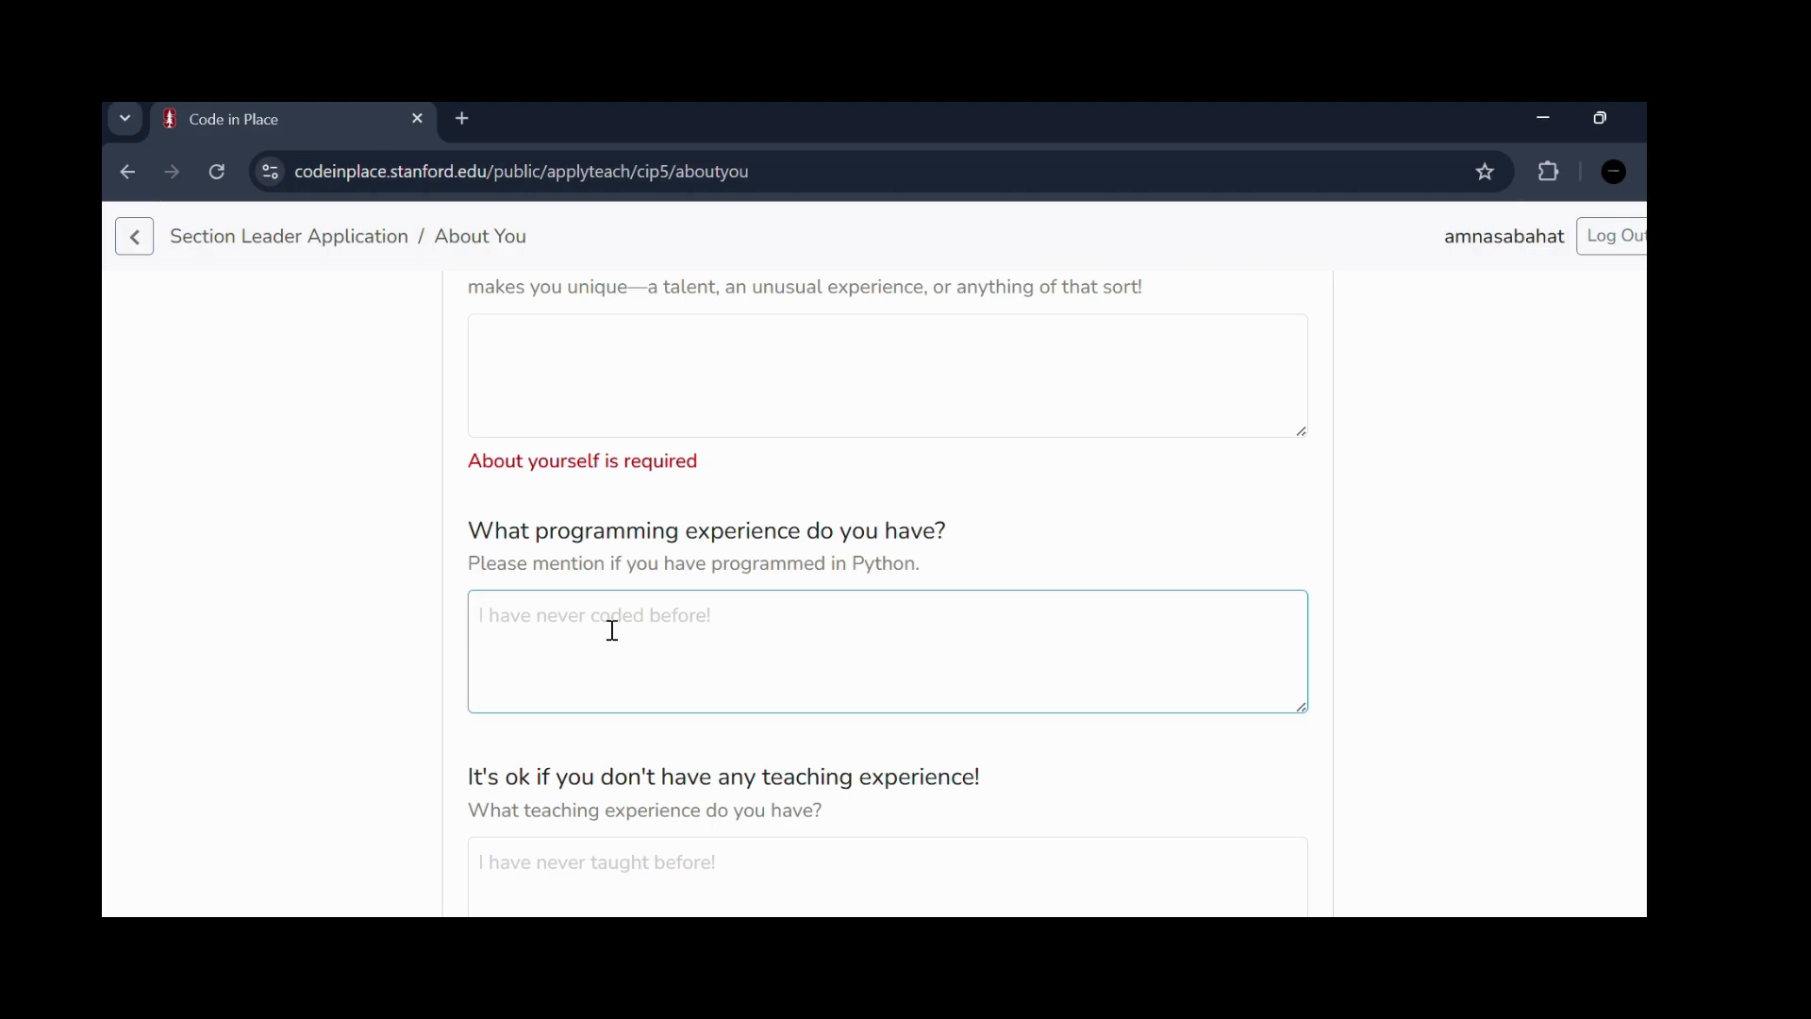
scroll(613, 630, "down", 2)
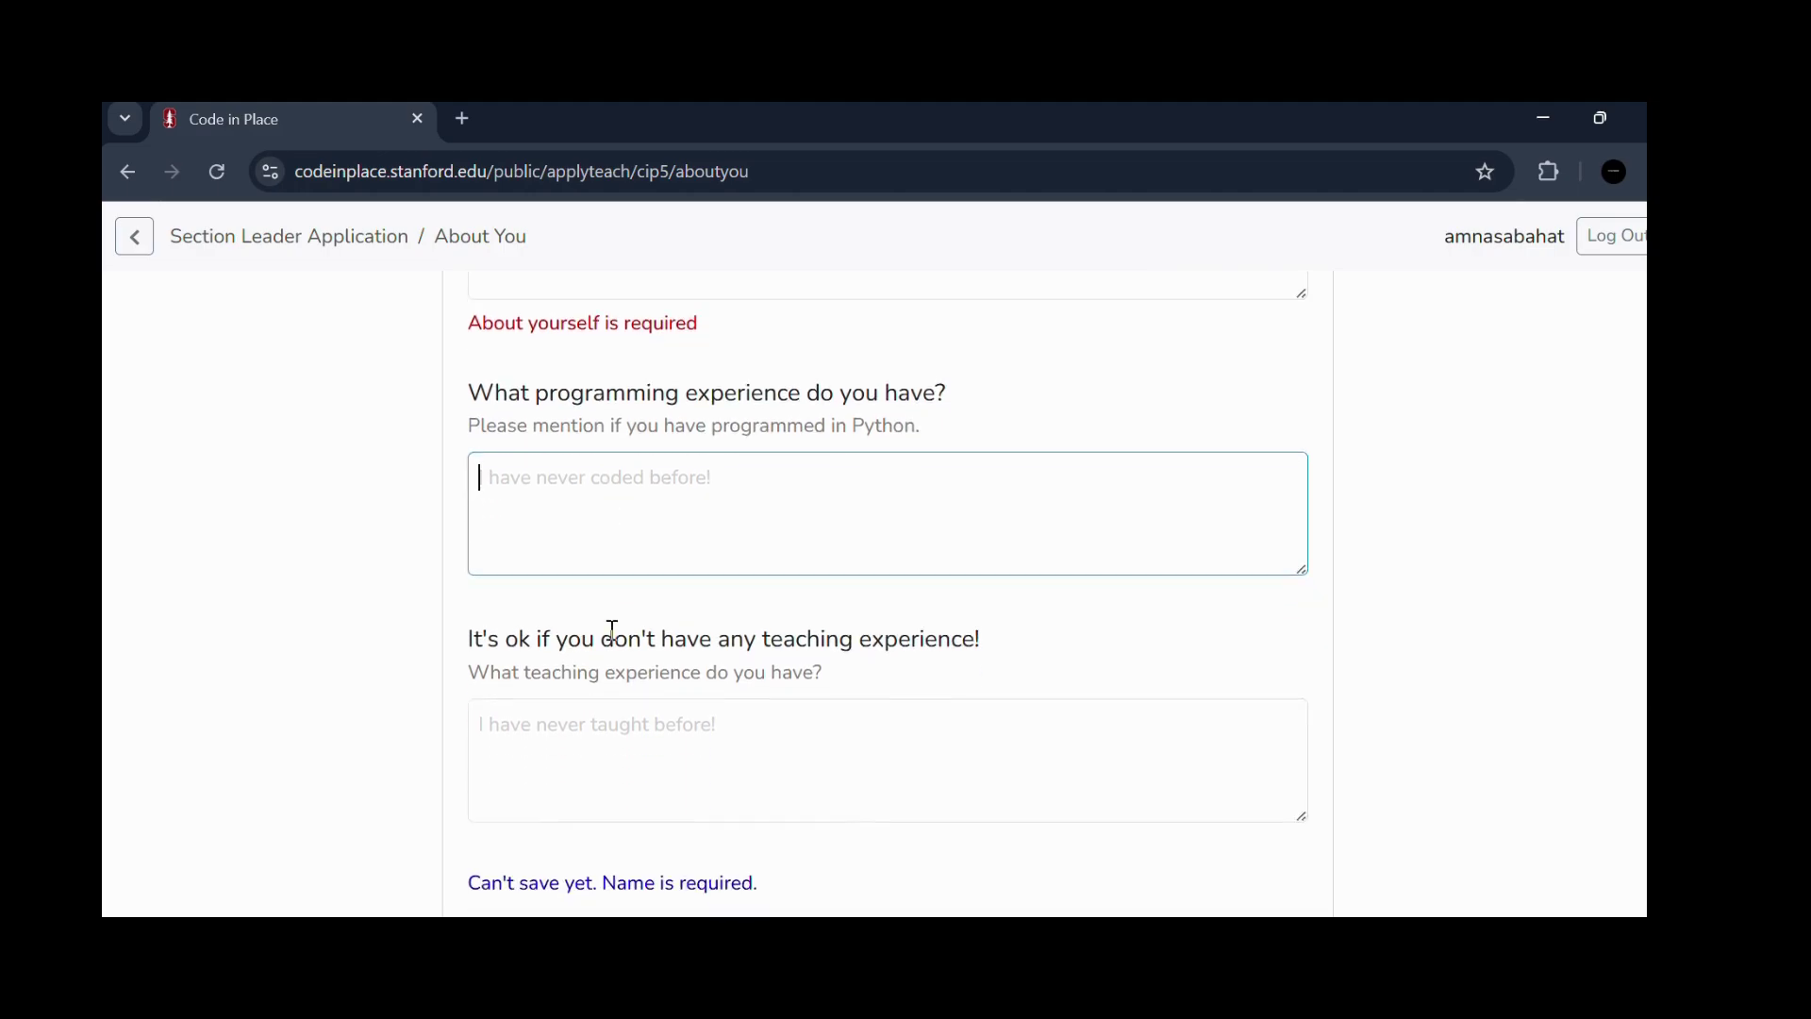
left_click(611, 669)
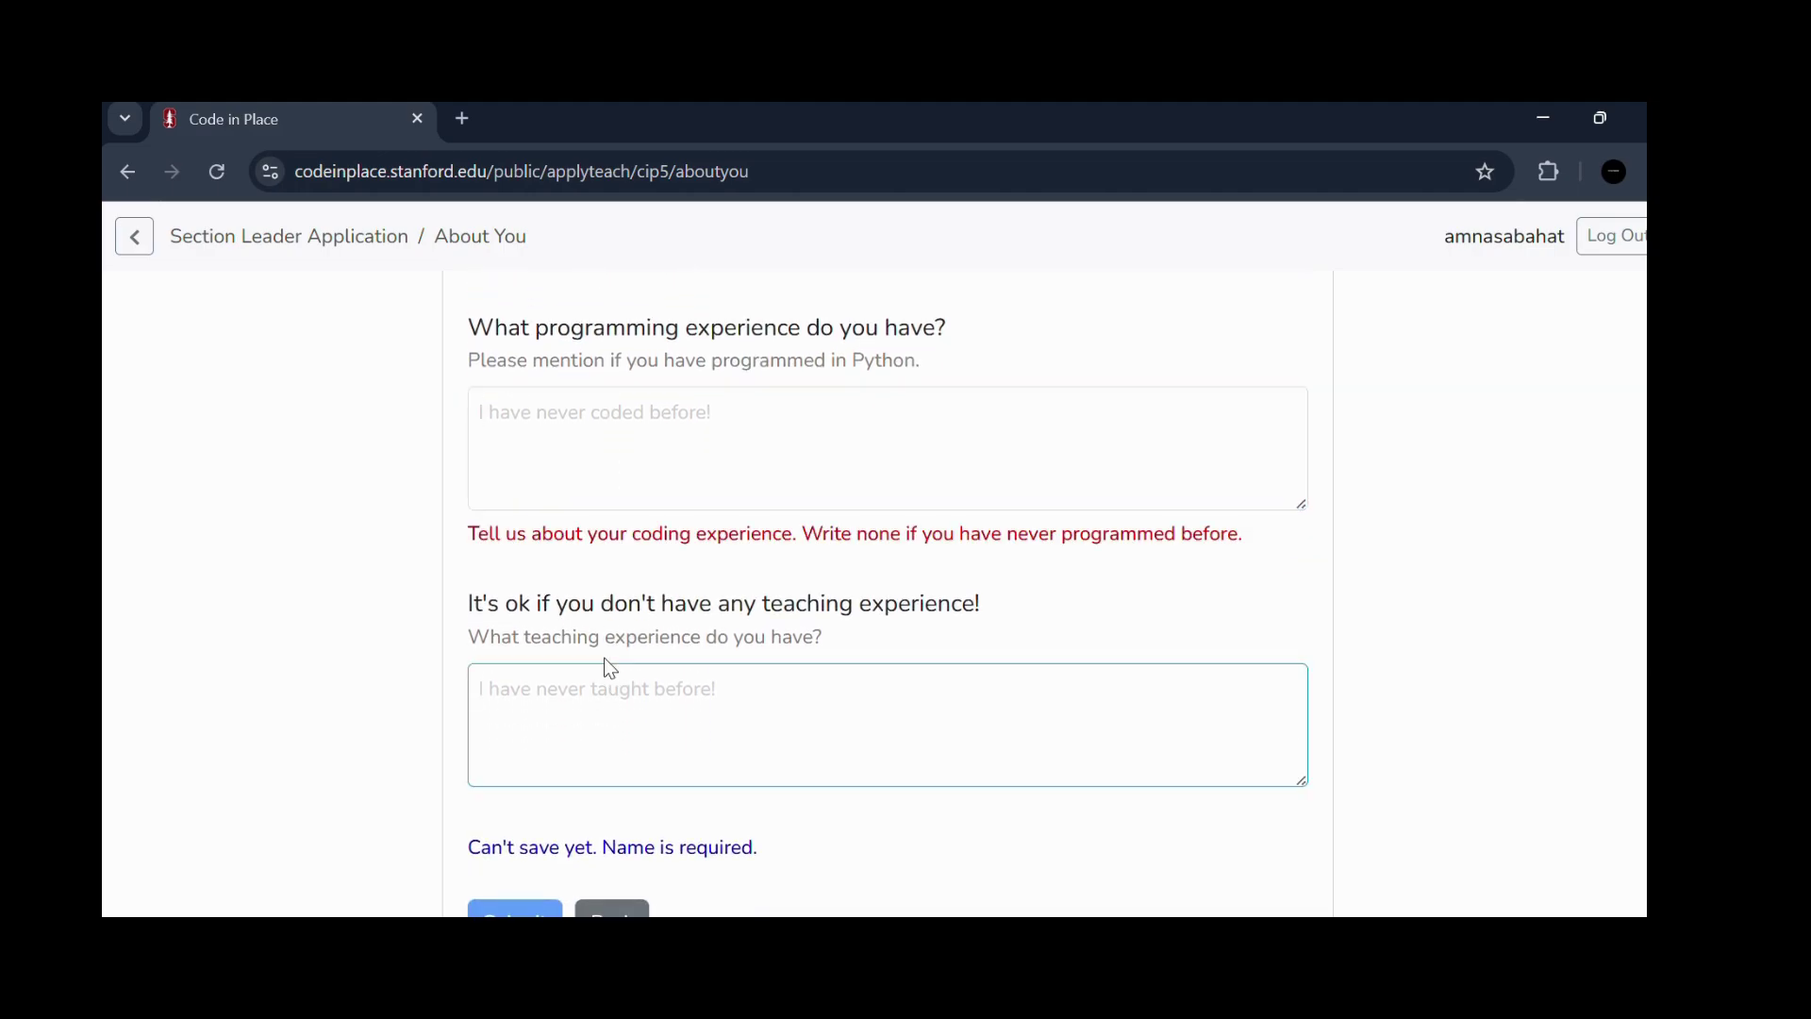
left_click(766, 134)
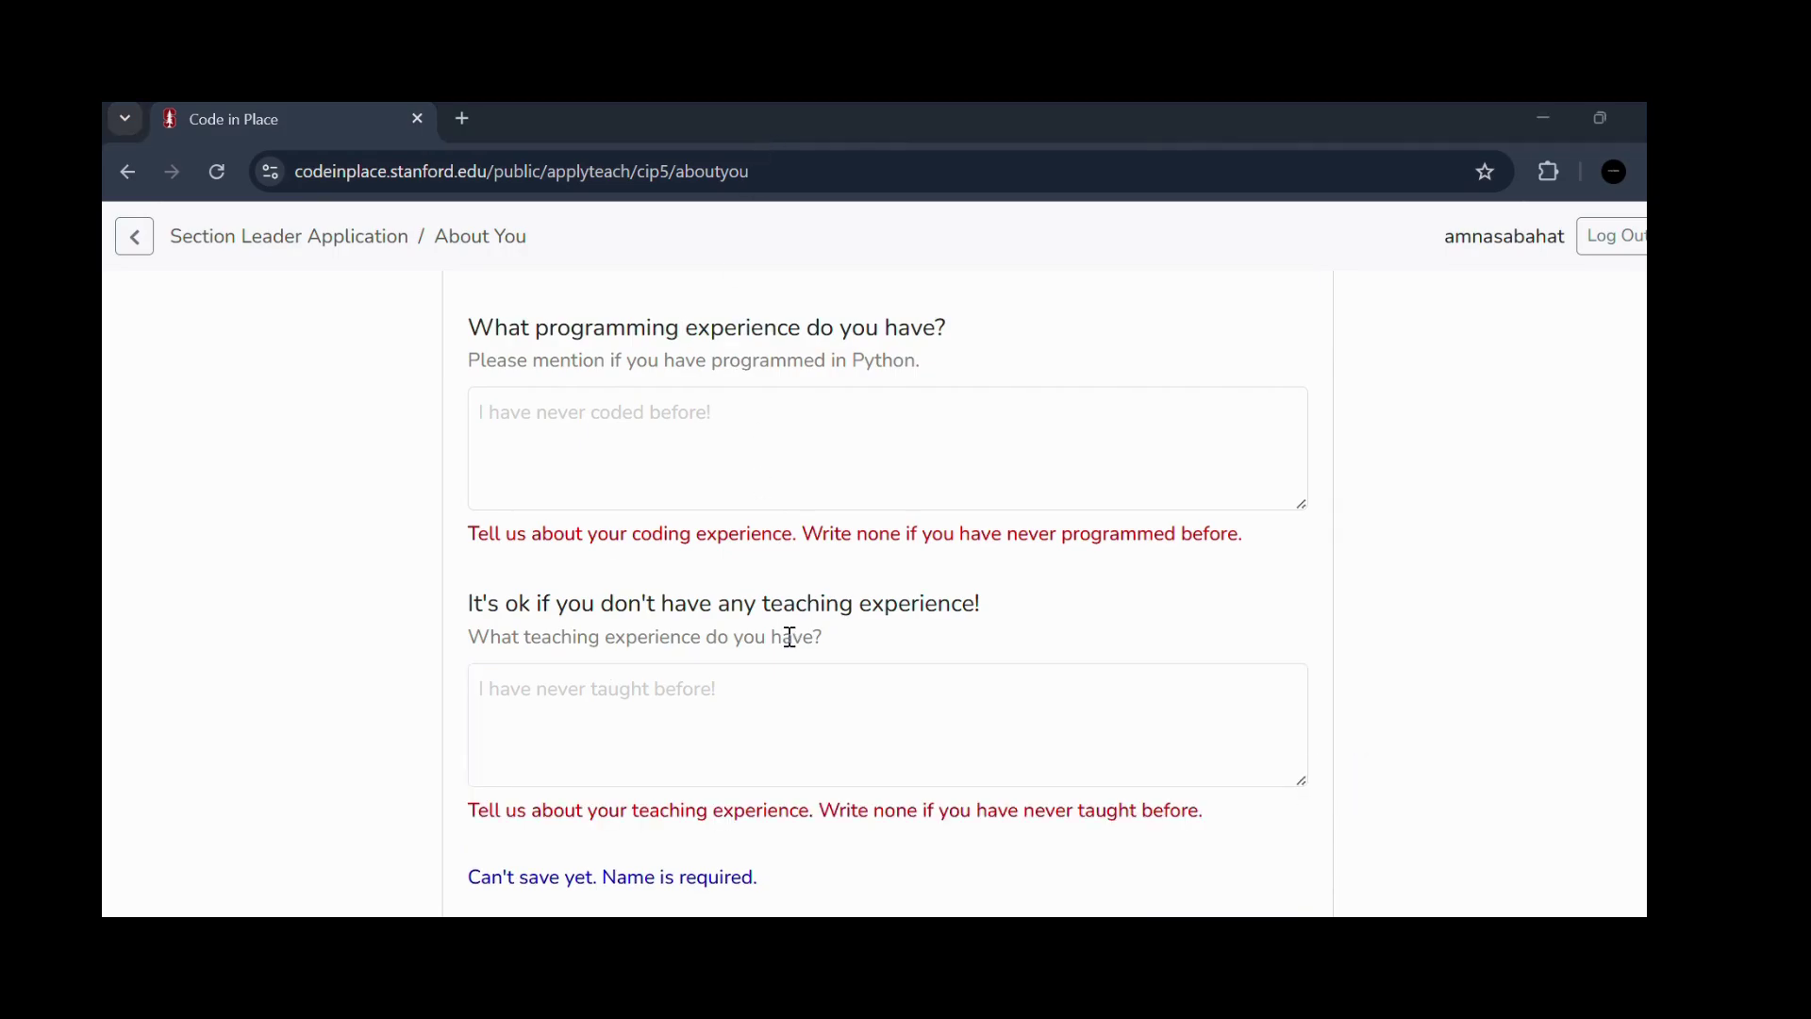
scroll(782, 698, "down", 2)
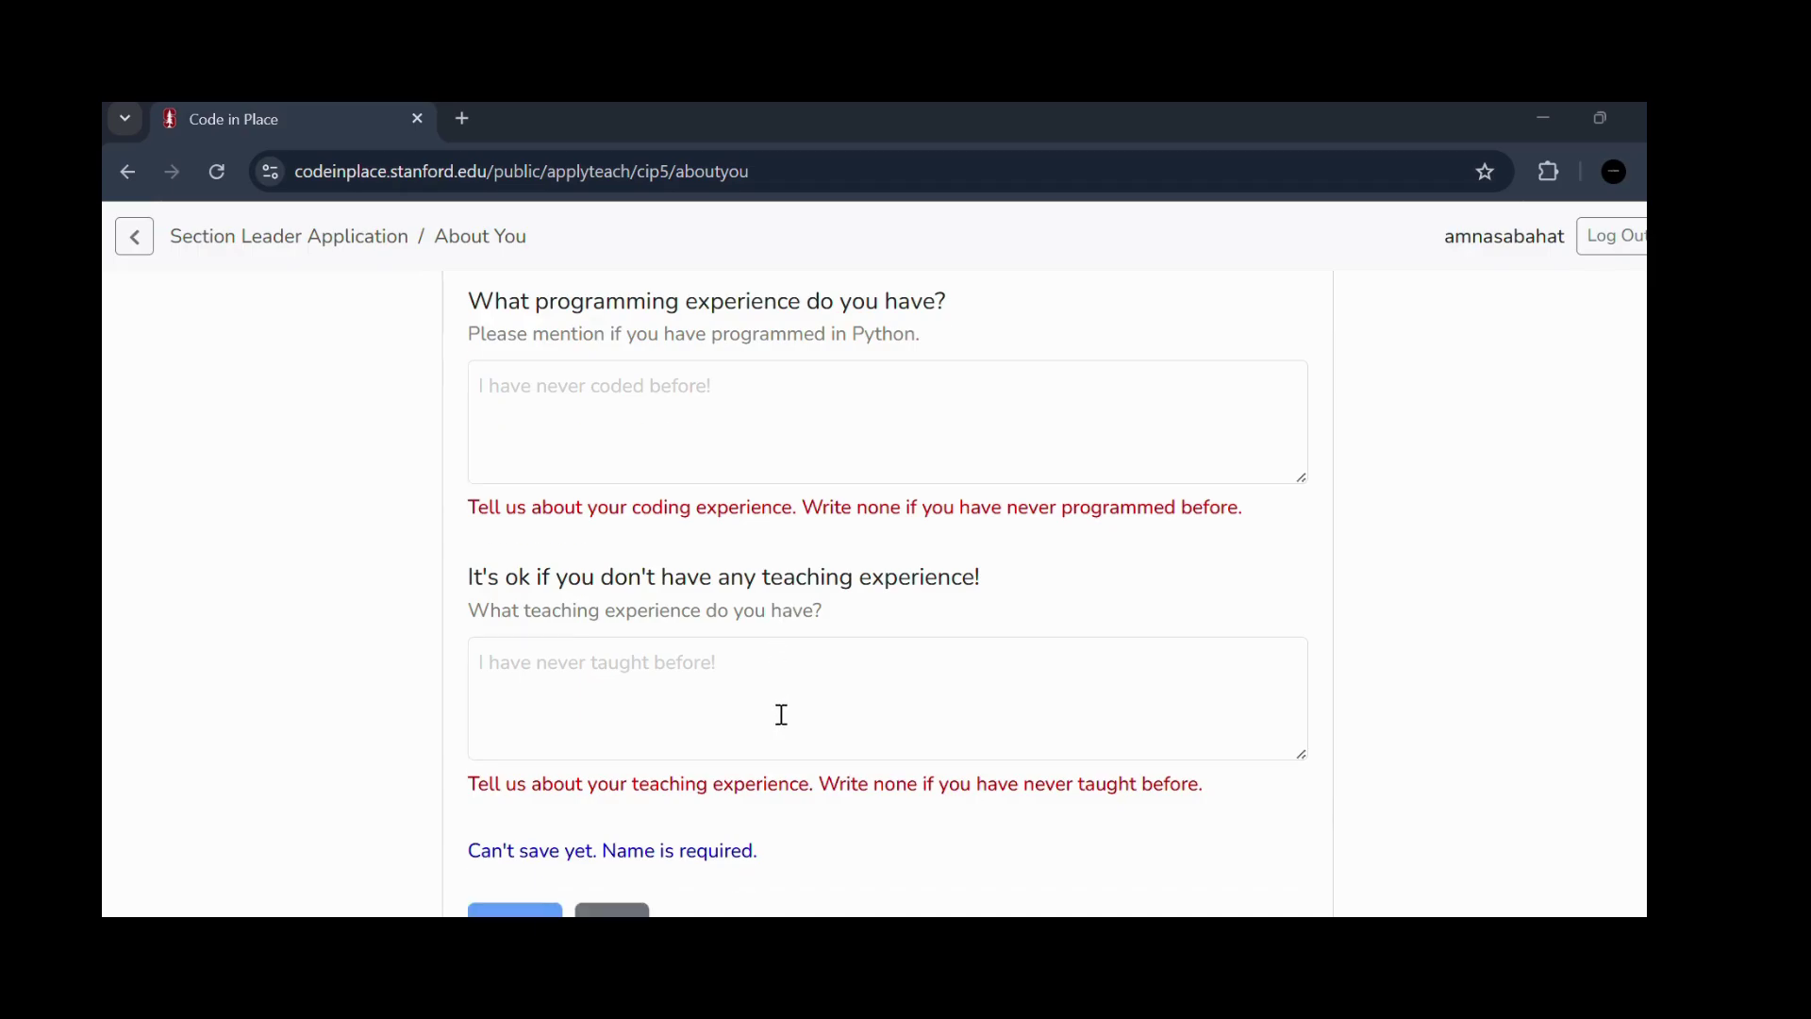
scroll(782, 714, "up", 6)
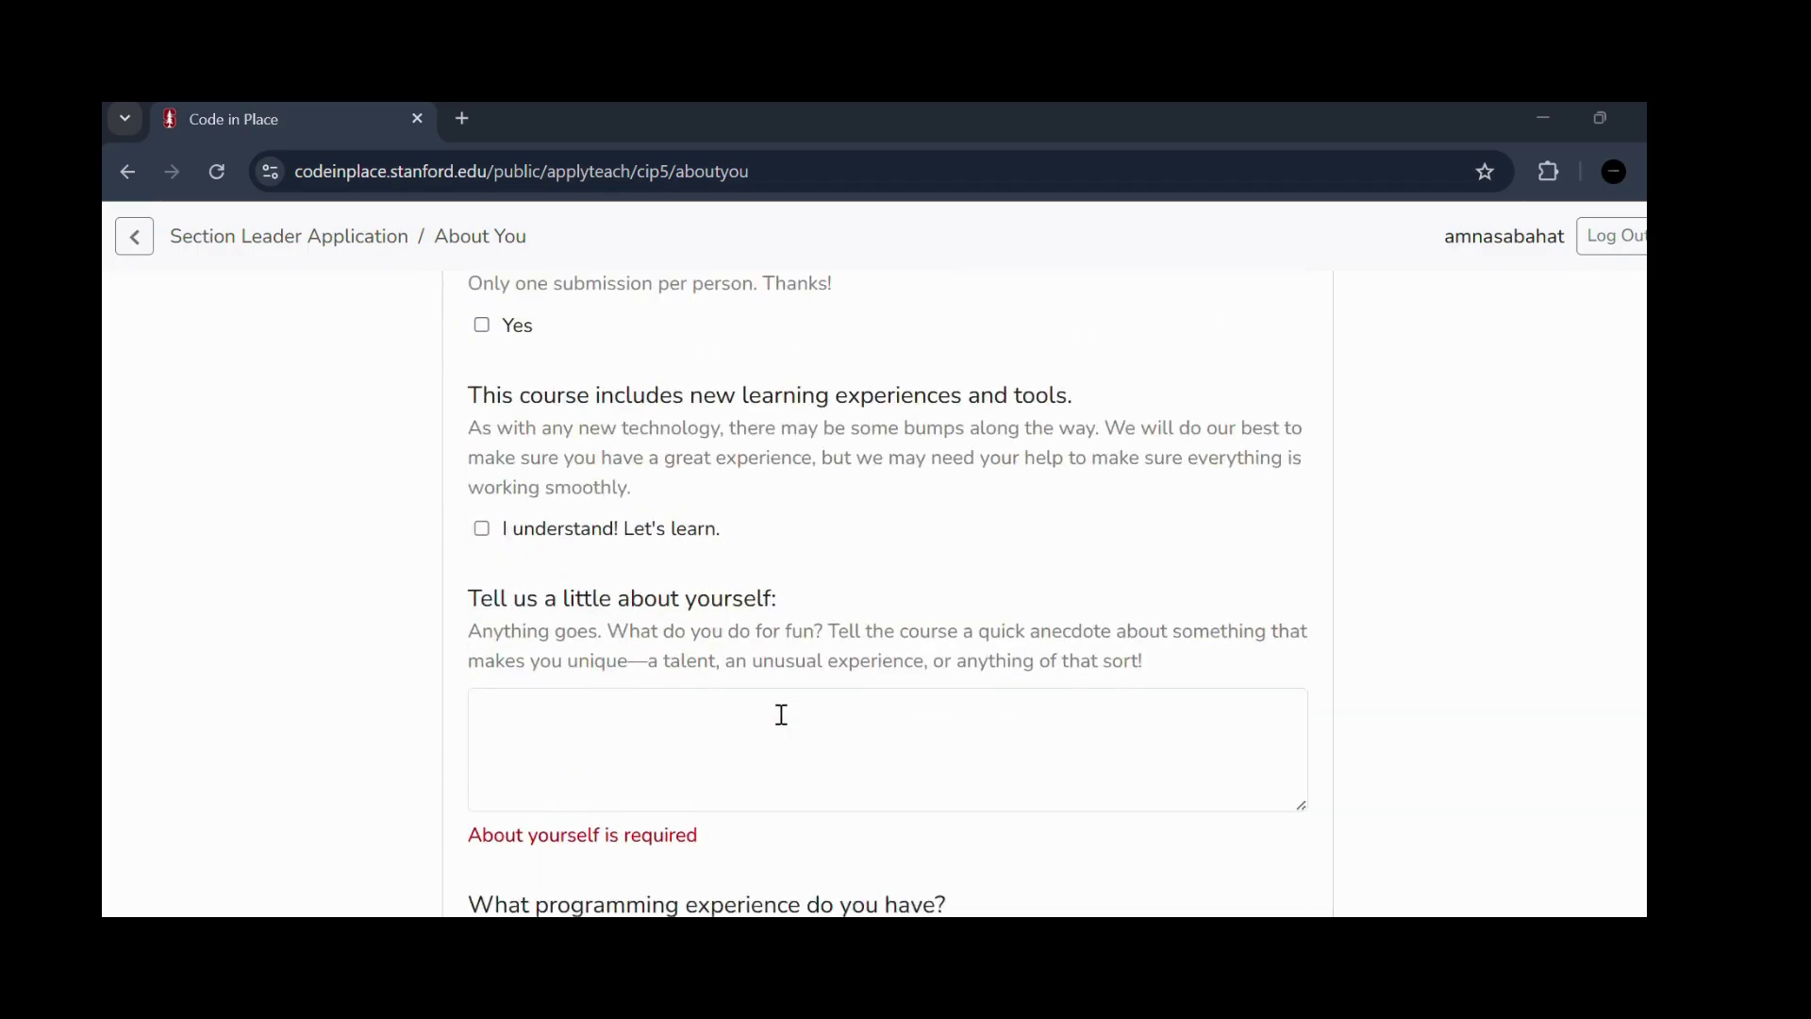
- Go back to the application overview and open the "Create a teaching demo" task
left_click(135, 243)
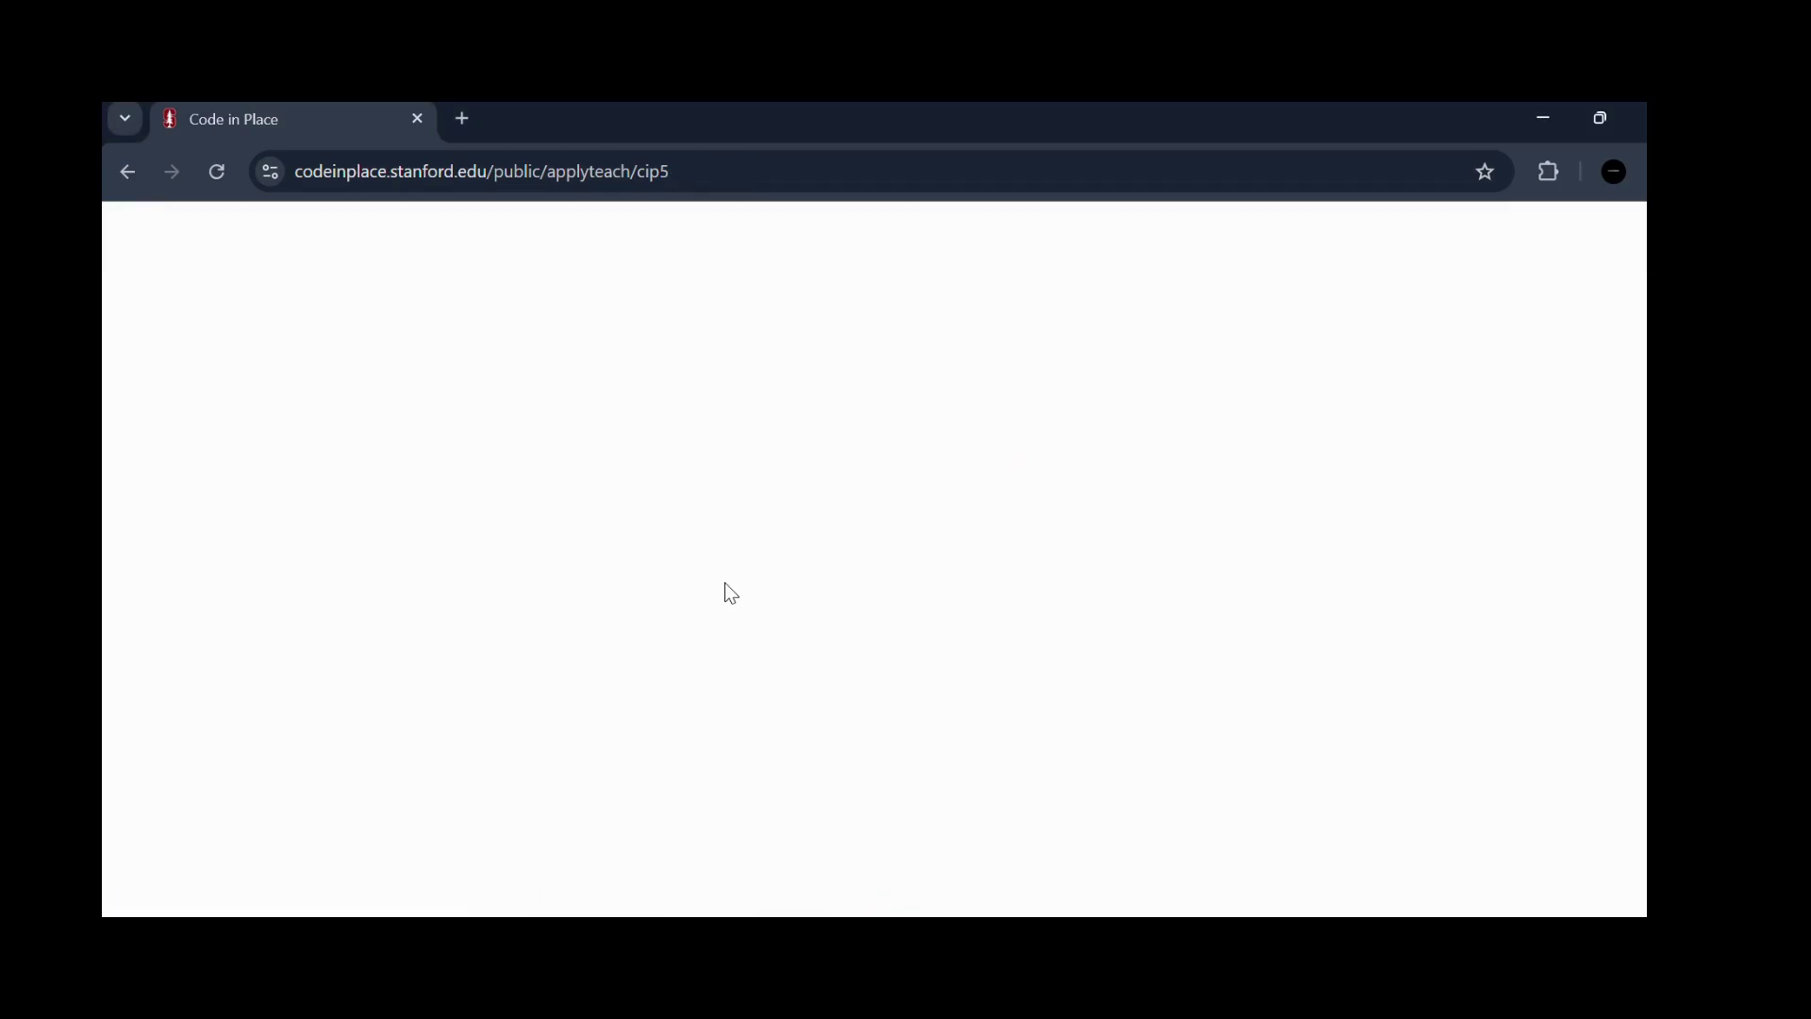
scroll(726, 589, "down", 3)
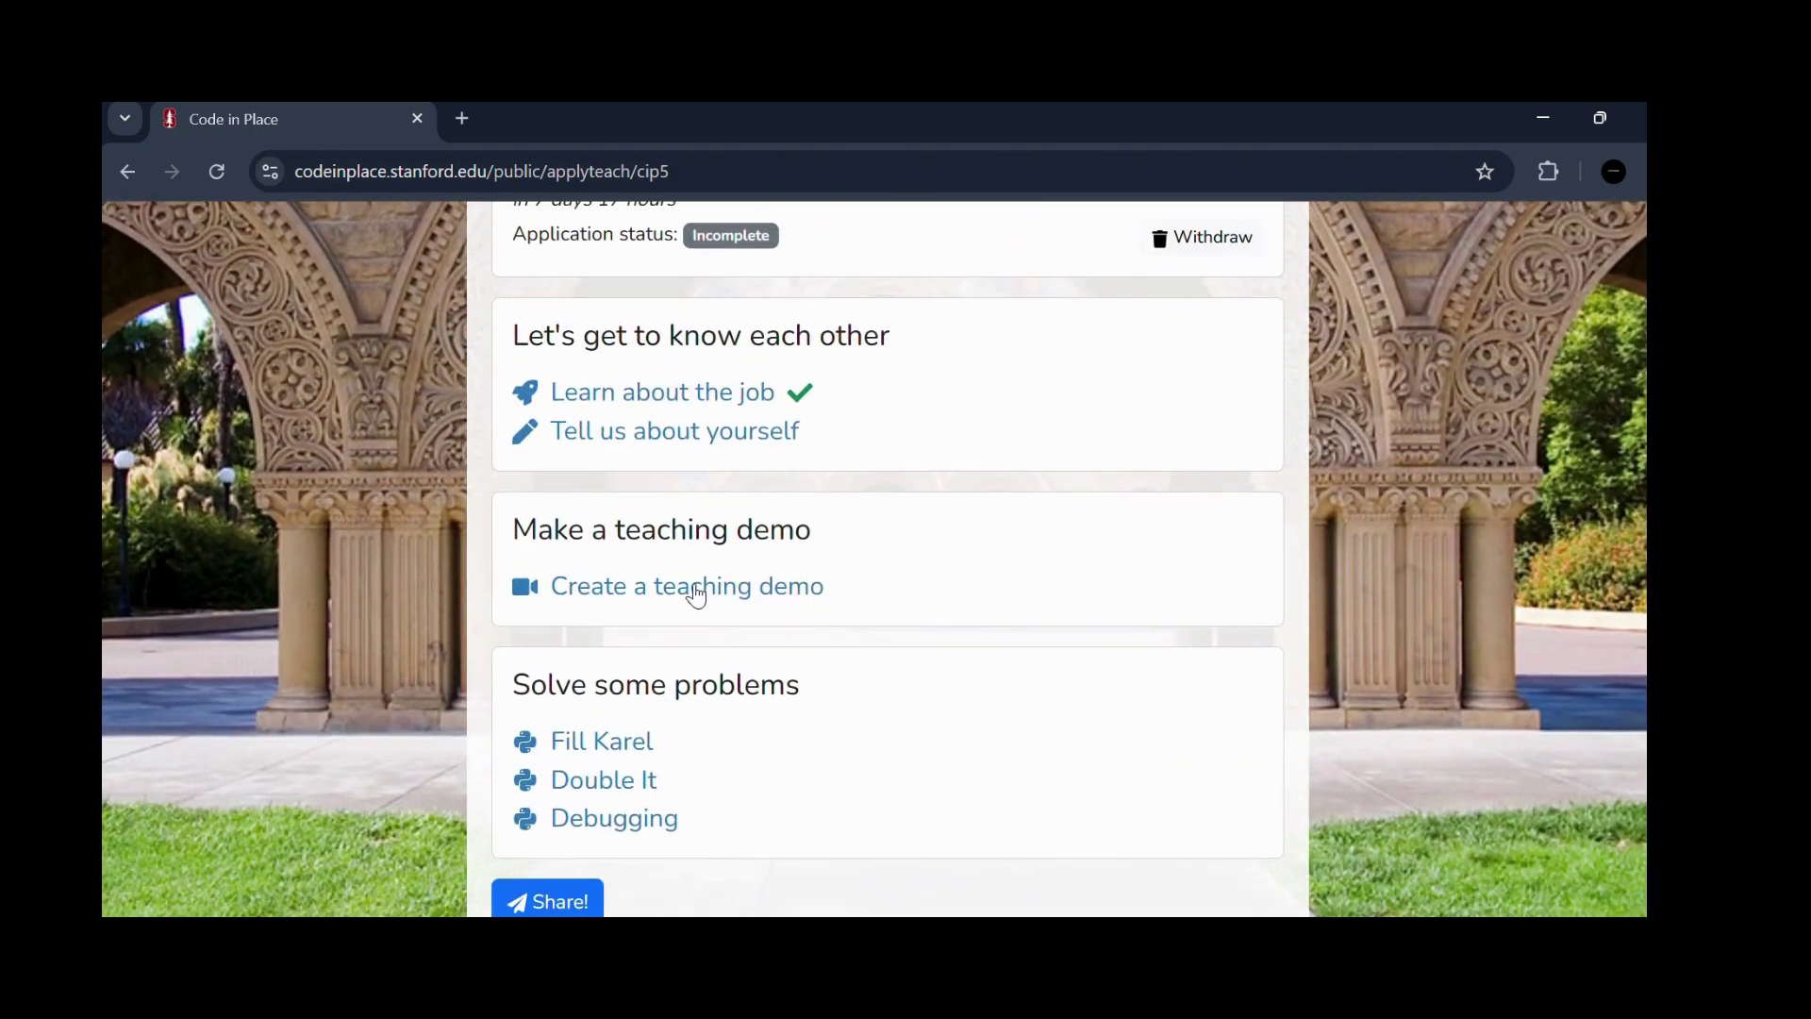
left_click(691, 589)
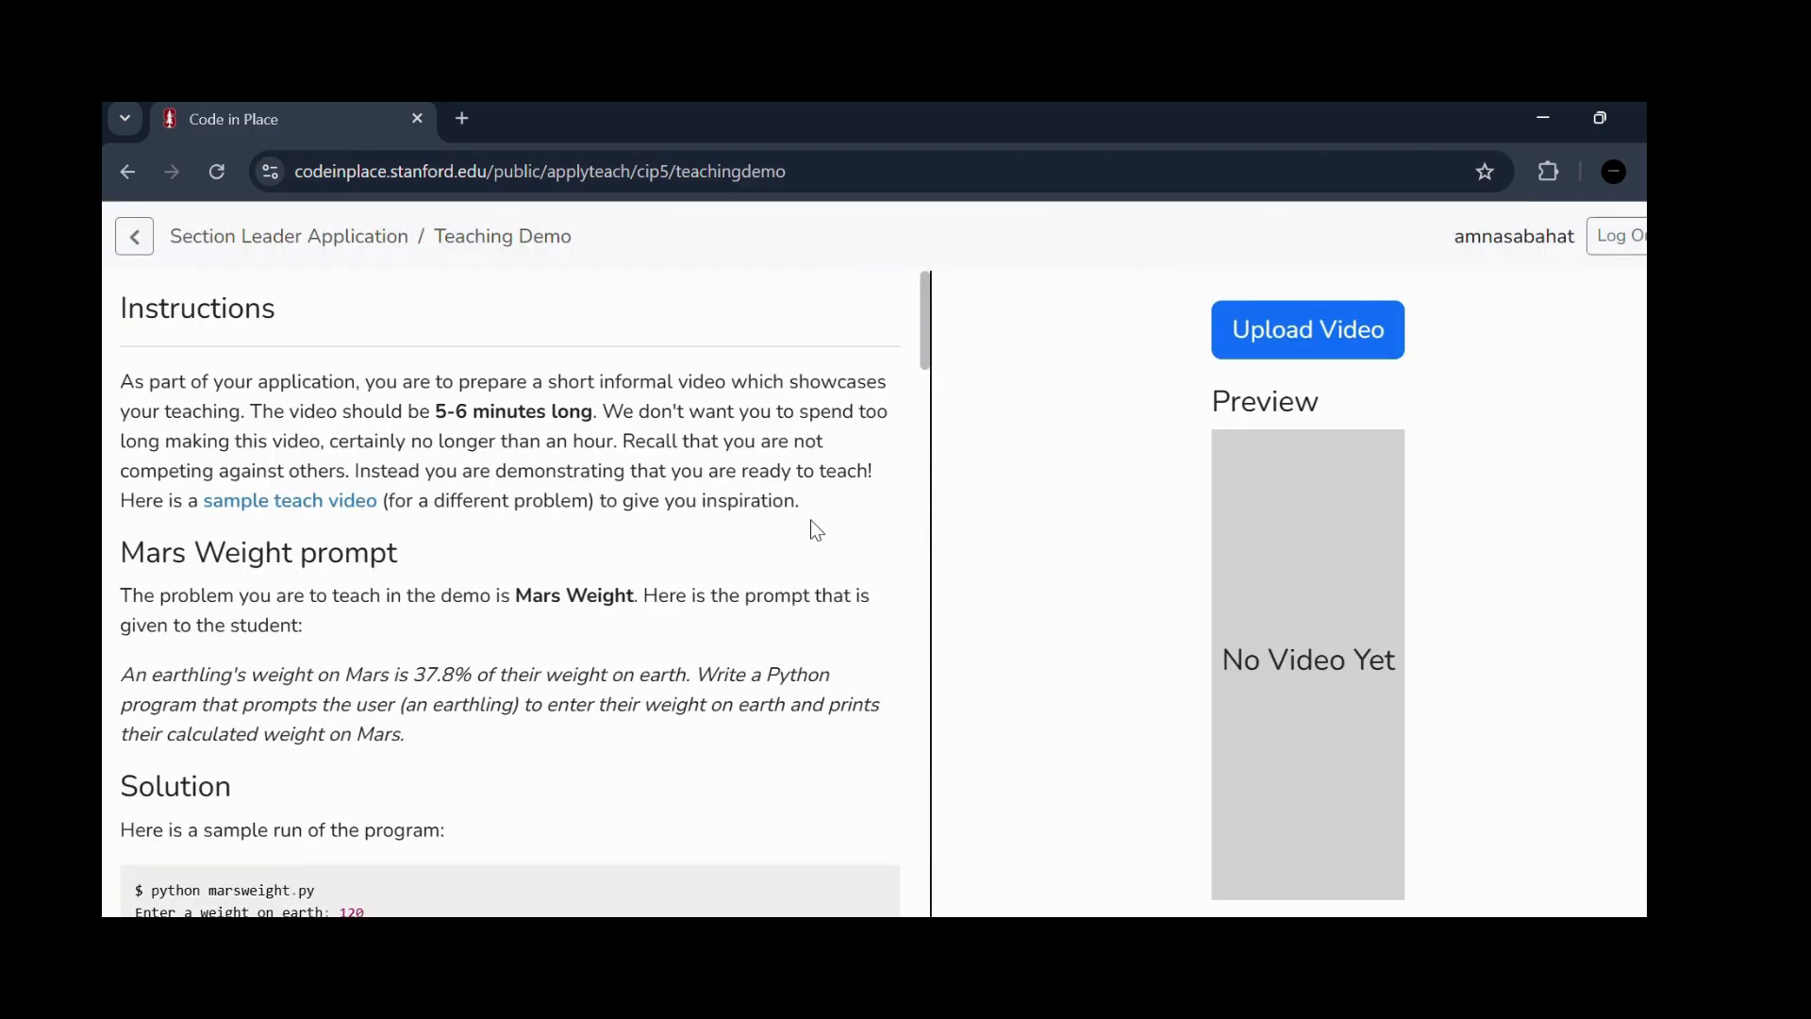
- Read the teaching demo instructions, the Mars Weight prompt, and the sample run and solution code
scroll(812, 521, "down", 1)
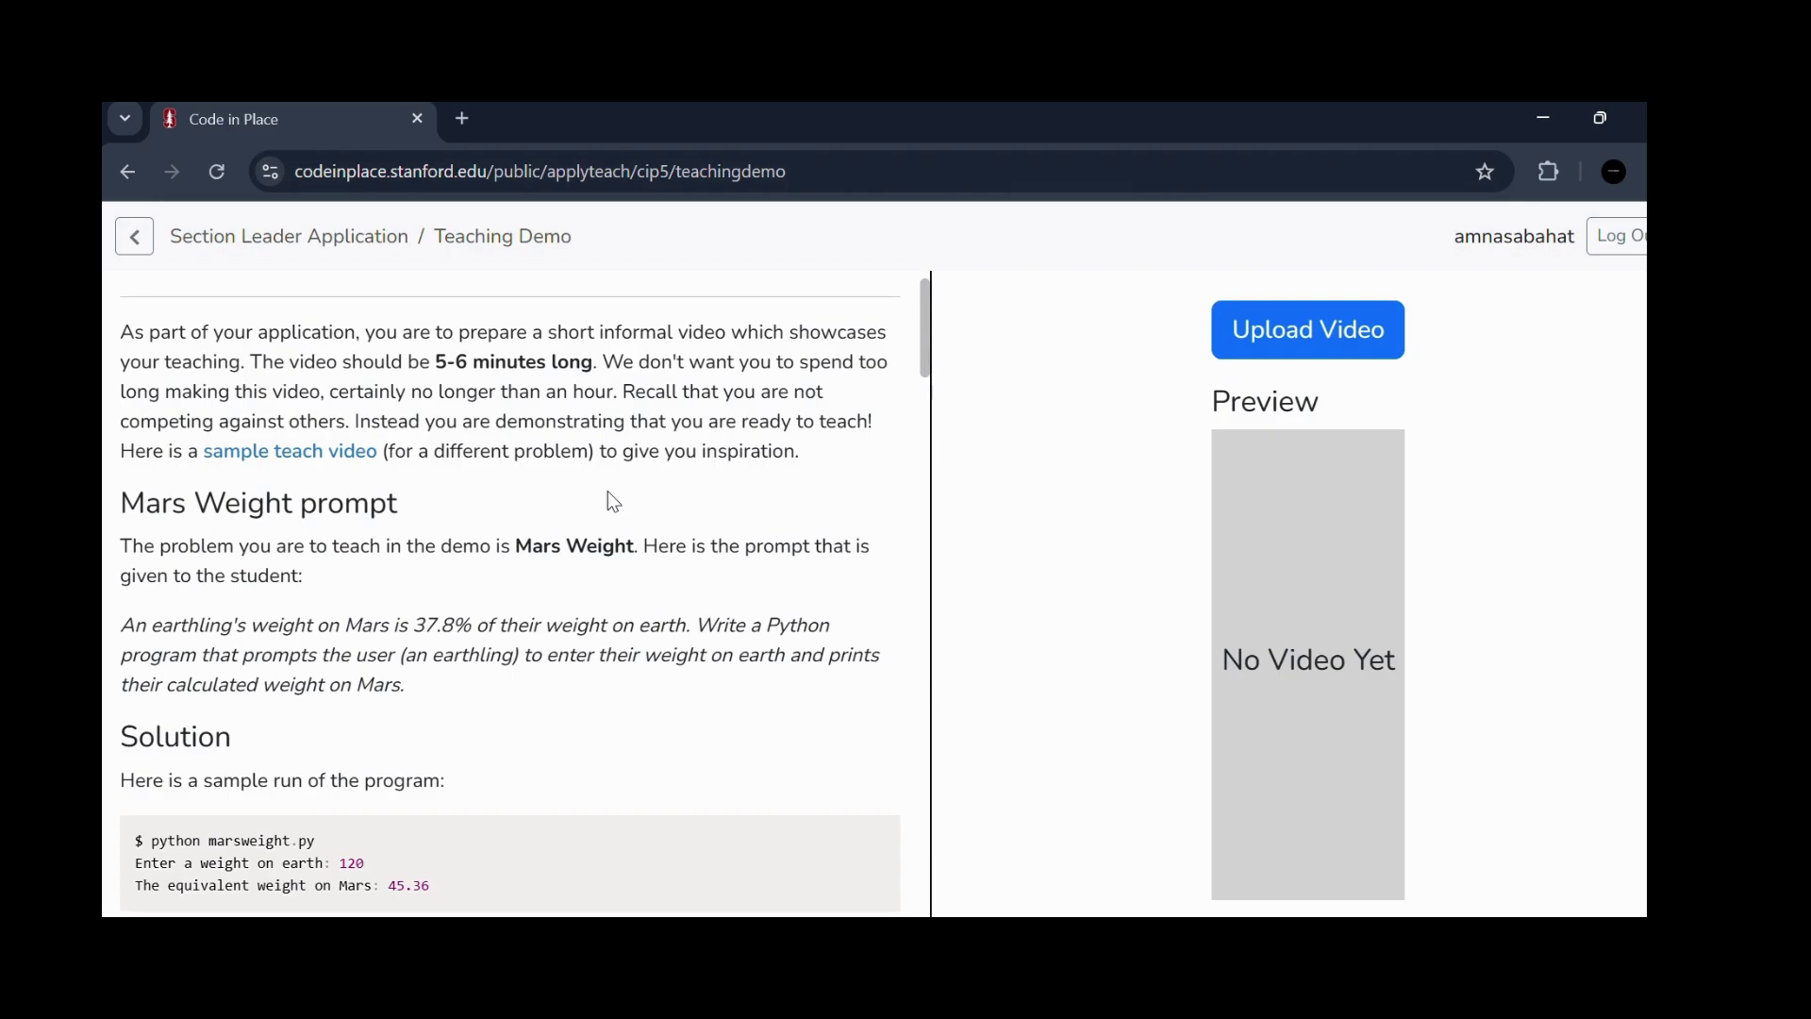
scroll(608, 492, "down", 1)
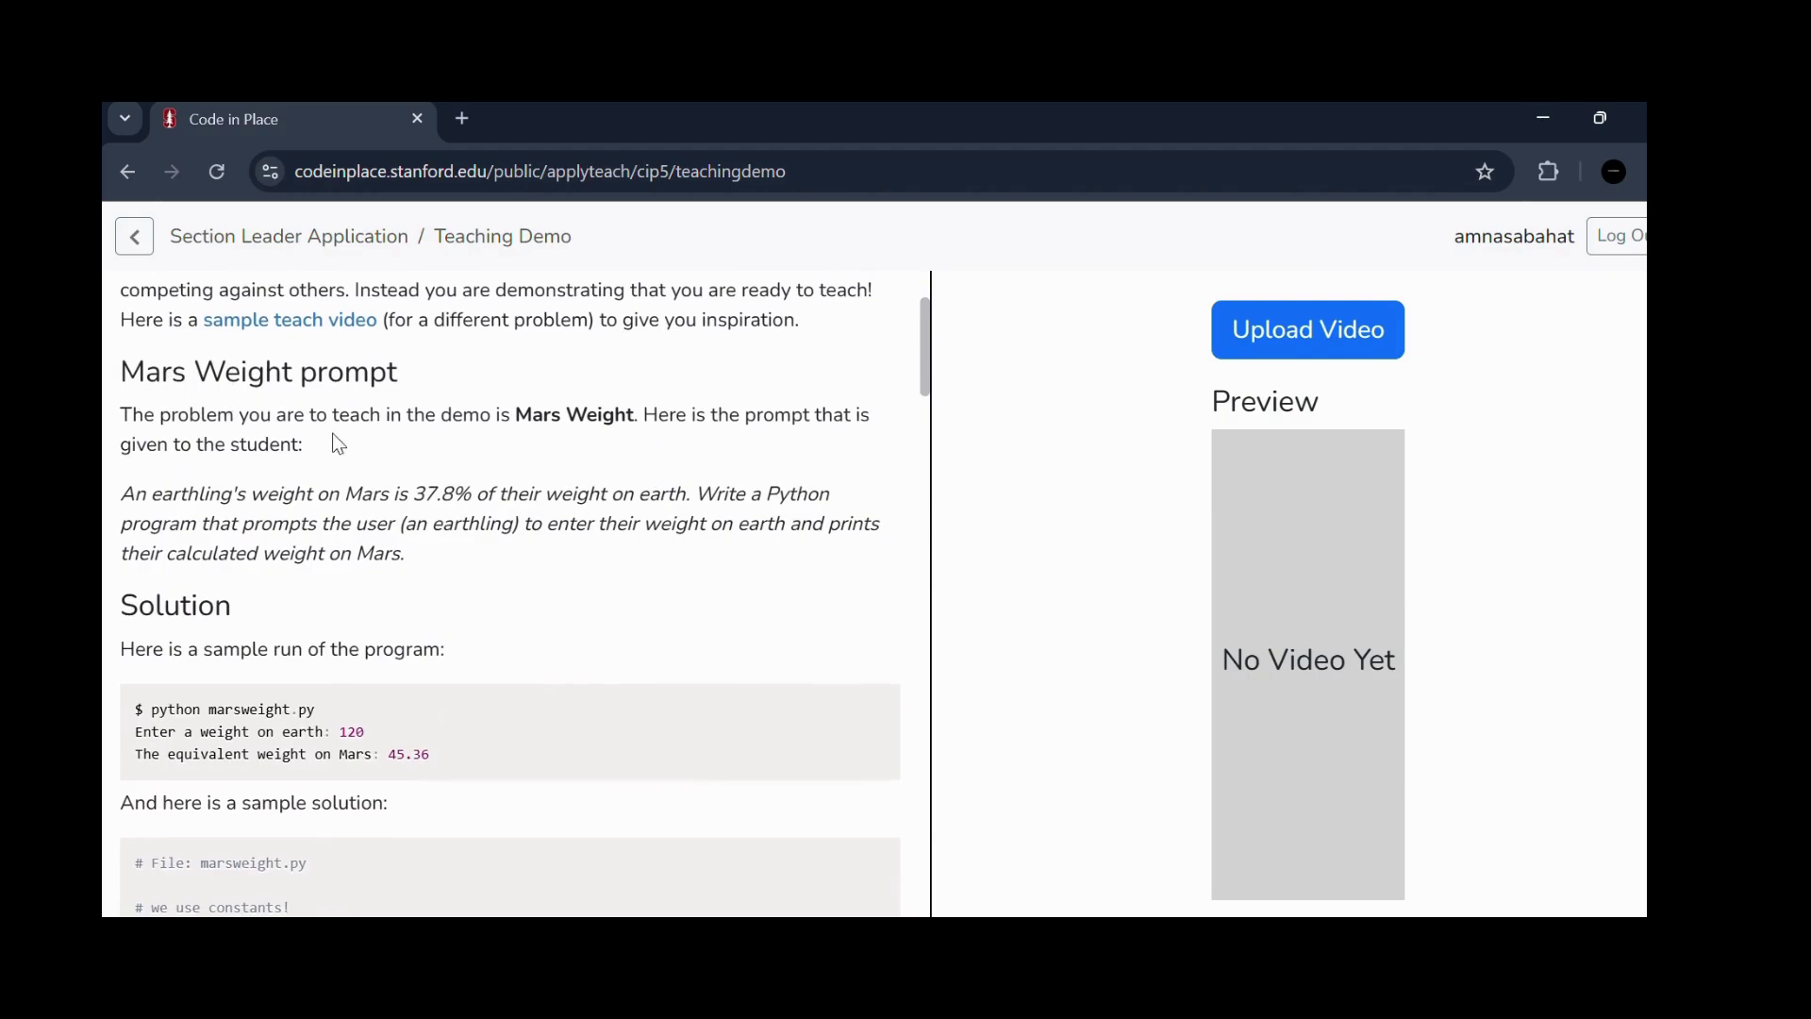
scroll(453, 472, "down", 1)
scroll(449, 469, "down", 2)
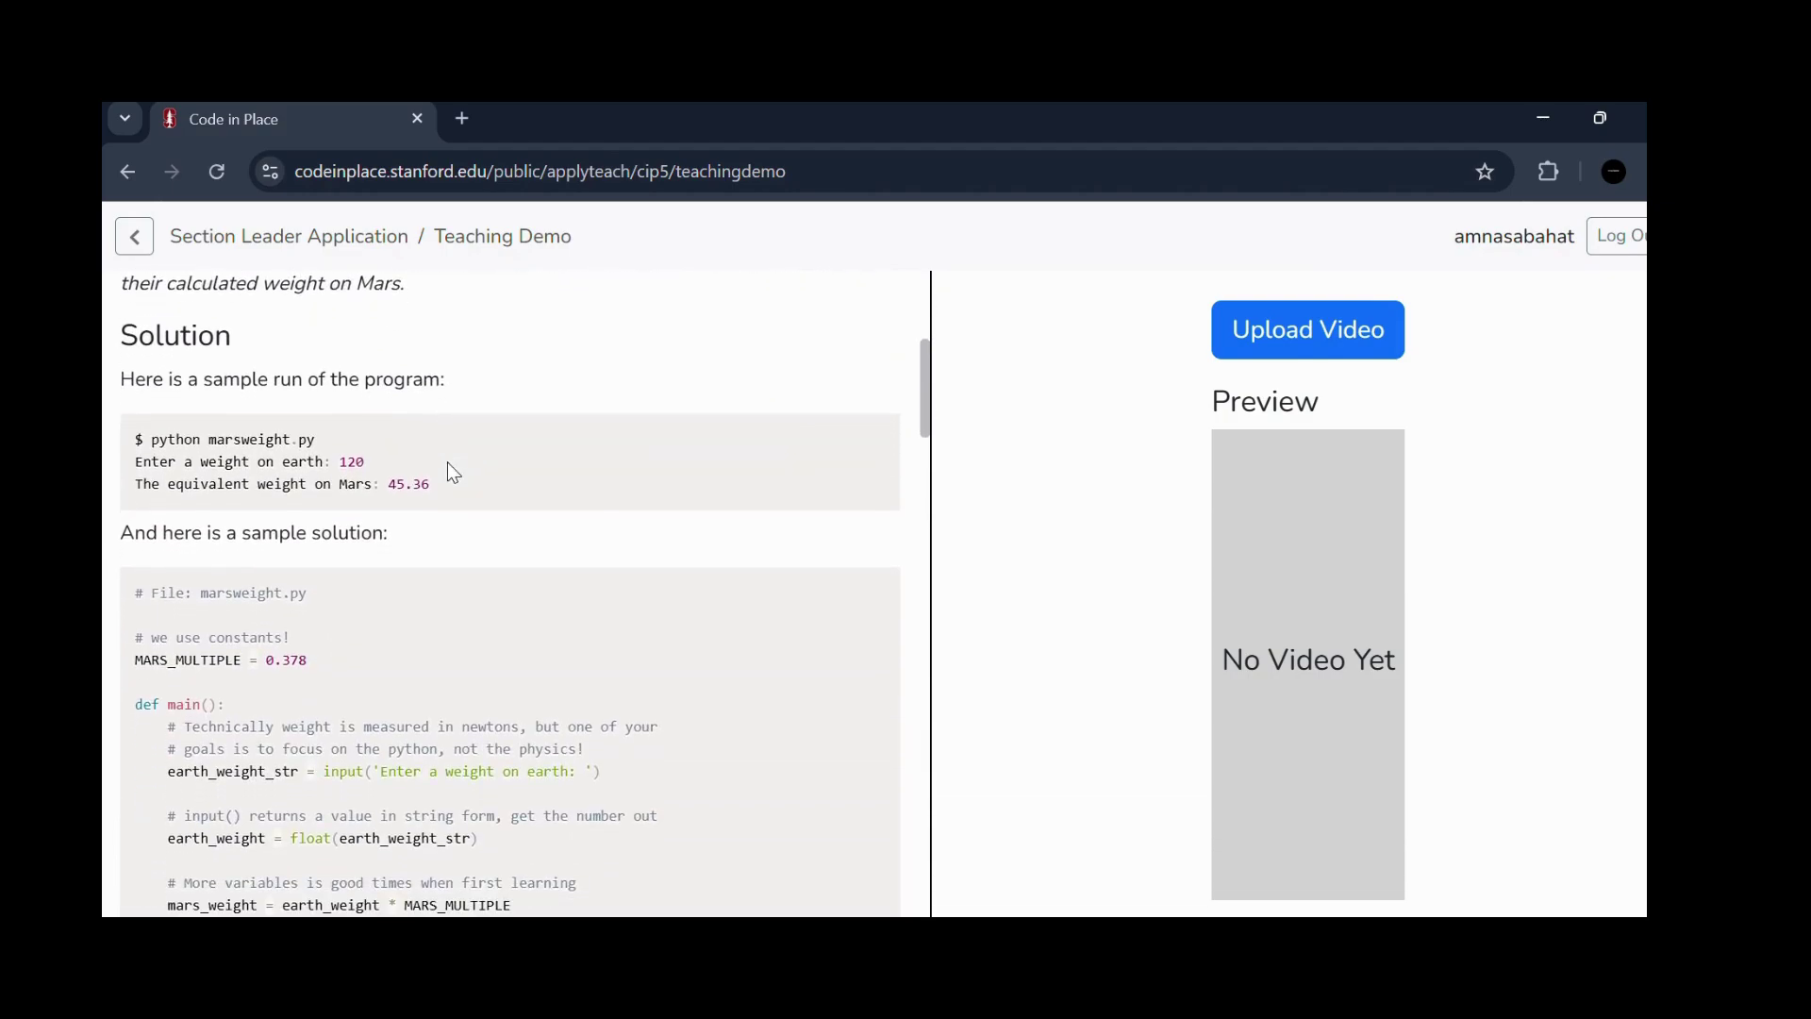
scroll(448, 469, "down", 1)
- Read the Learning objectives and "Your students" sections of the teaching demo instructions
scroll(449, 469, "down", 4)
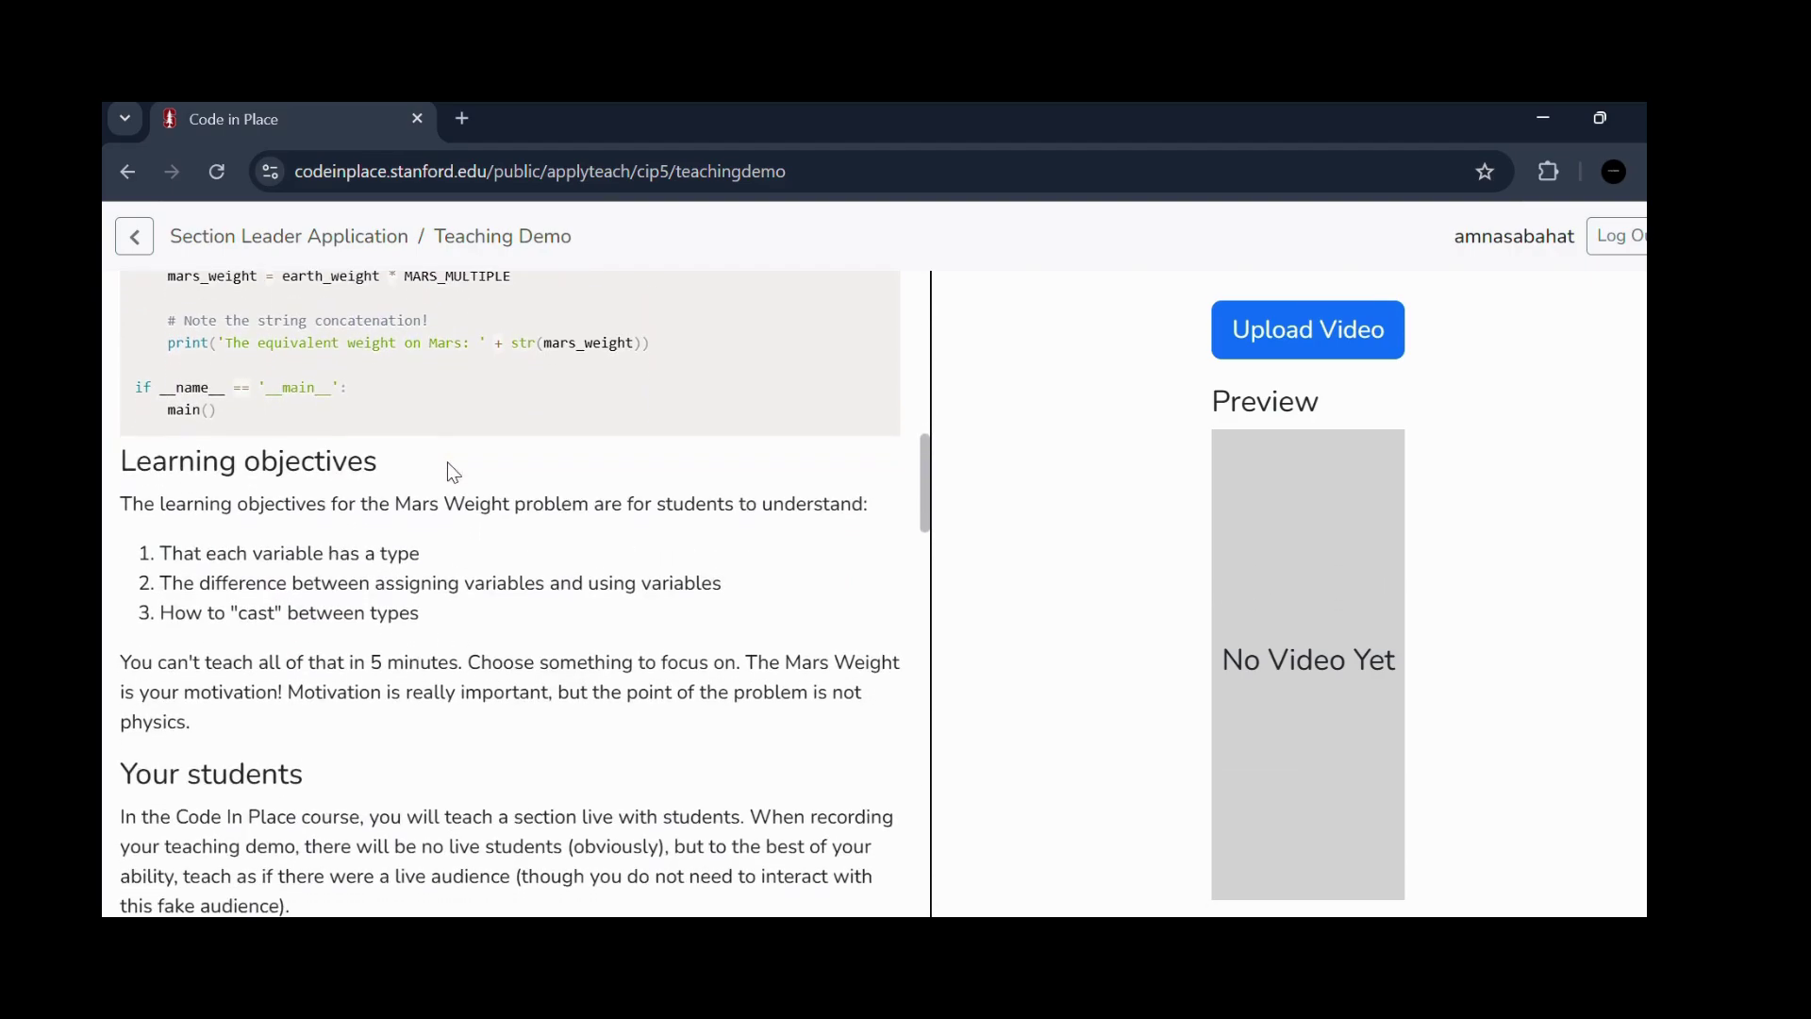
scroll(451, 472, "down", 1)
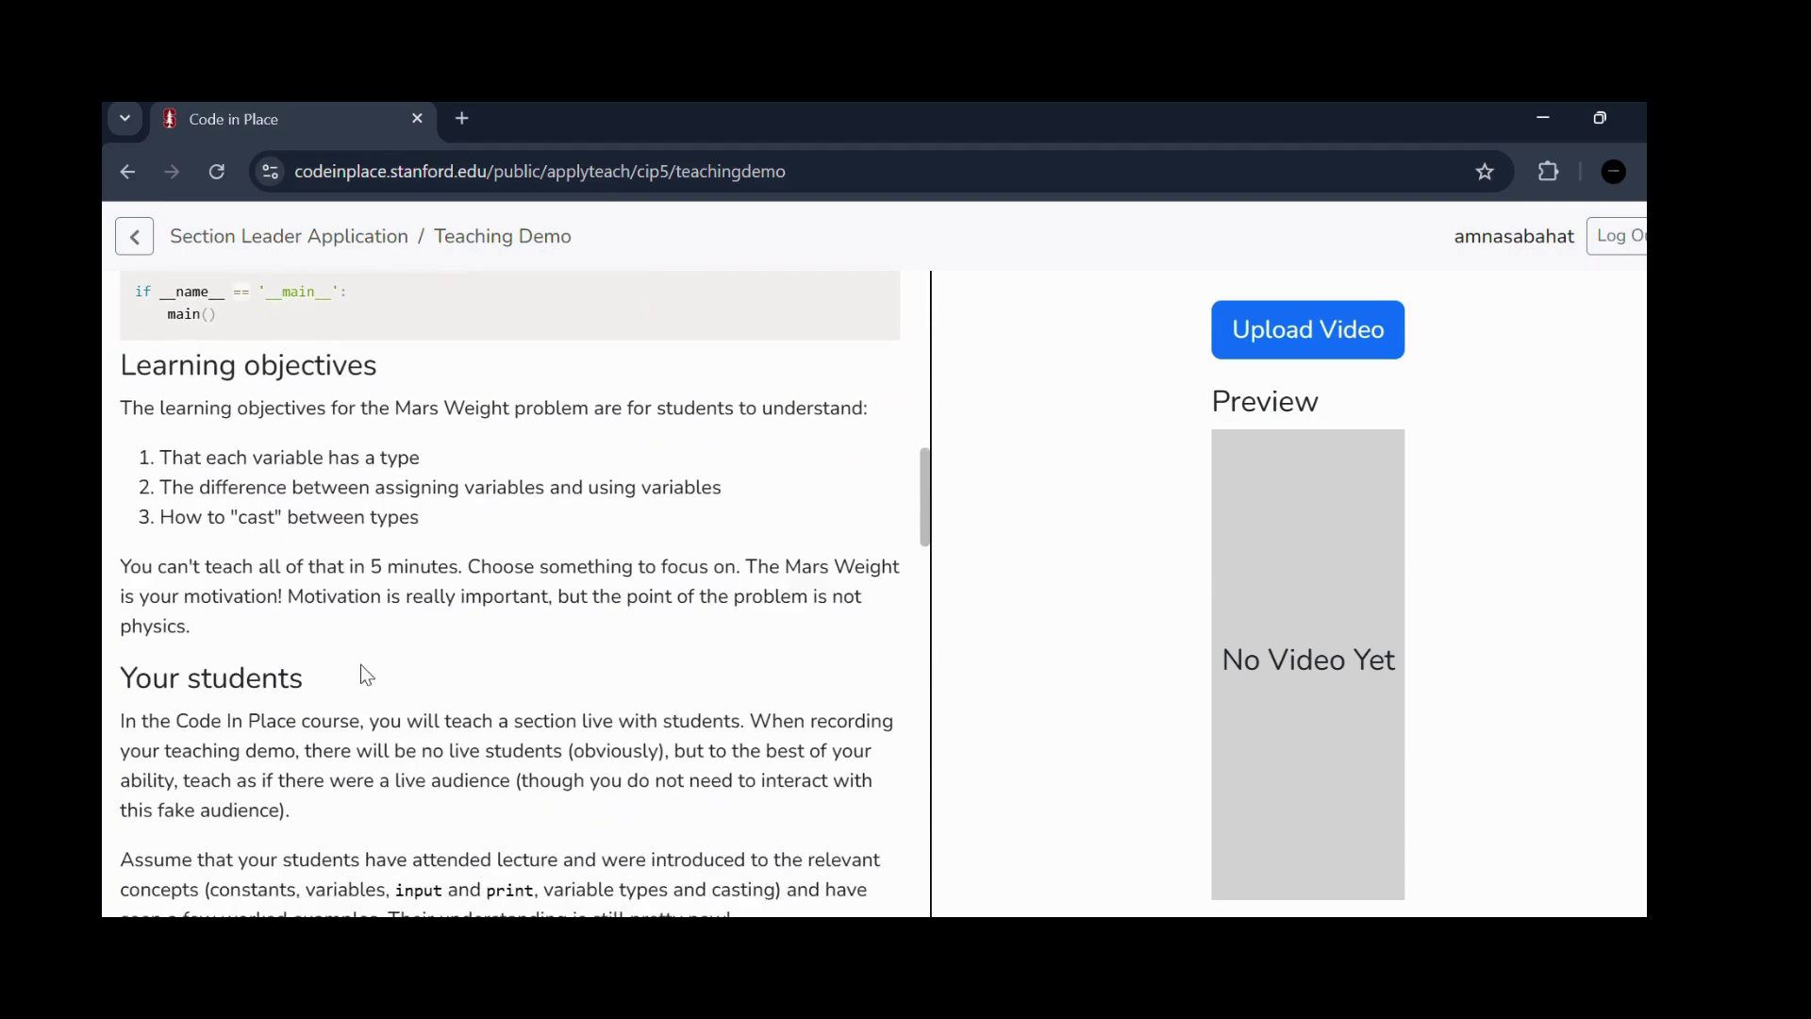
scroll(360, 664, "down", 3)
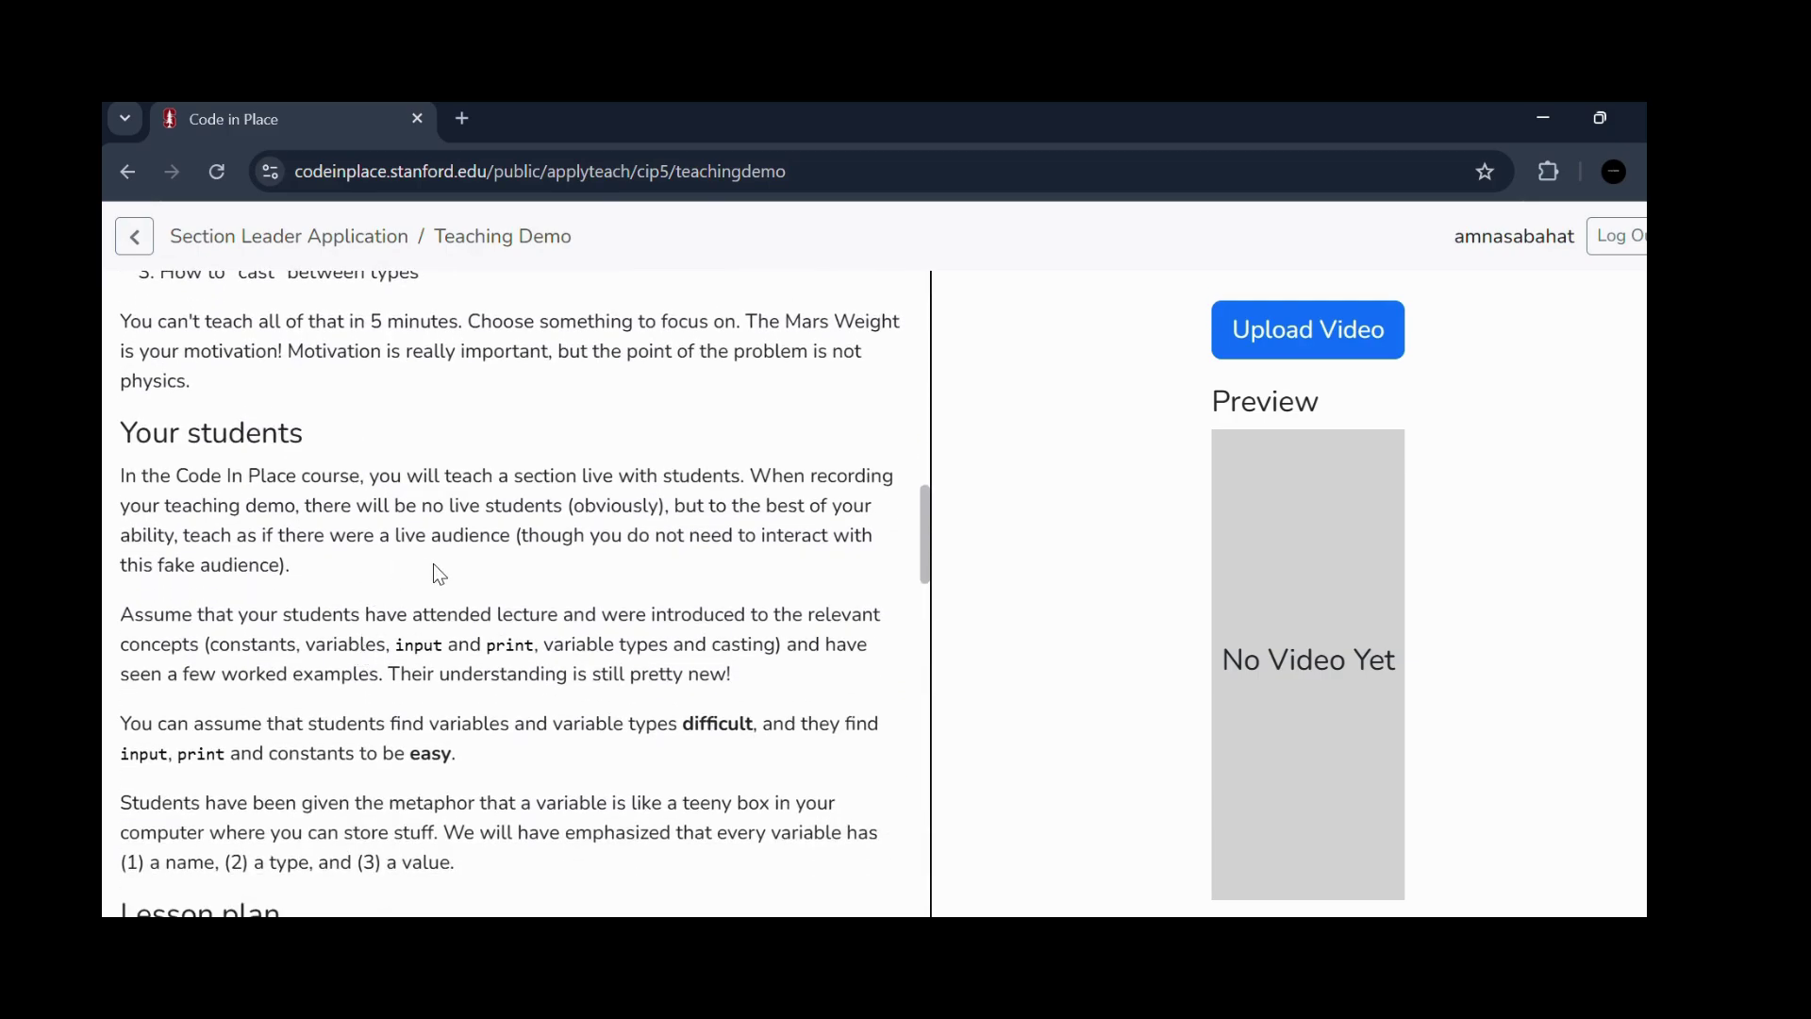
scroll(439, 573, "down", 1)
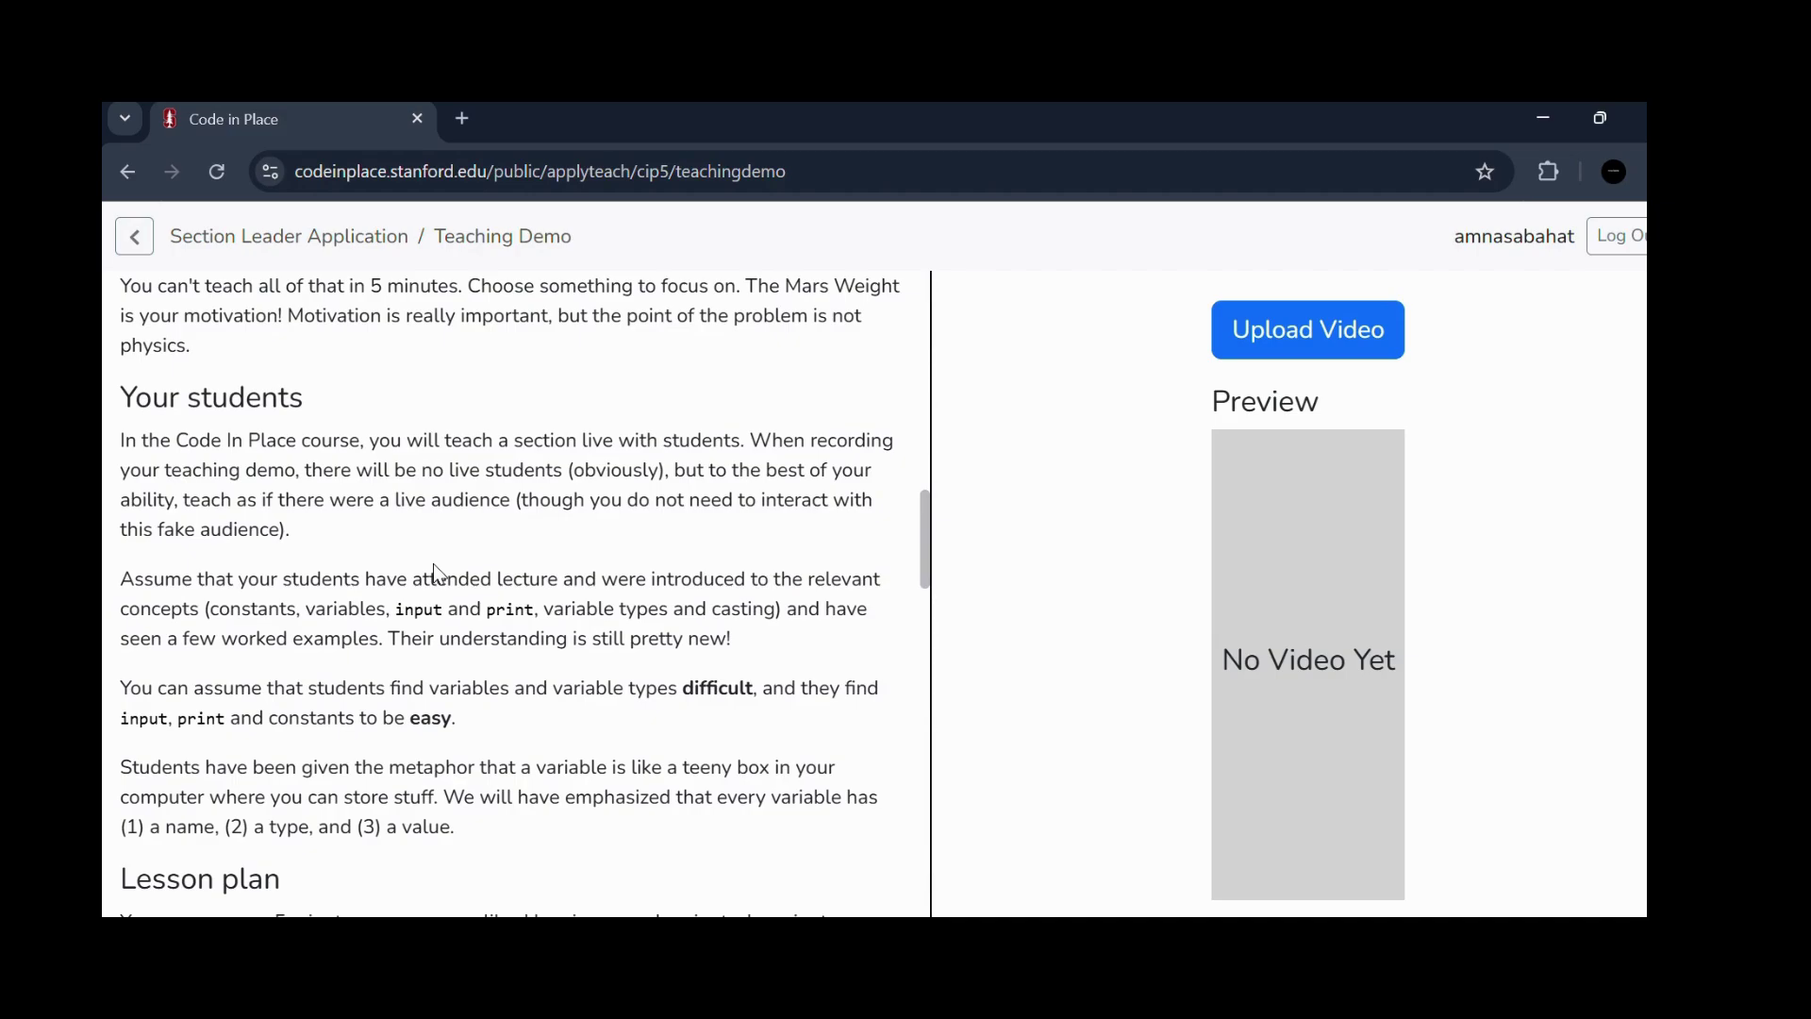
- Read the Lesson plan and "How we will evaluate your video" sections of the teaching demo instructions
scroll(435, 566, "down", 4)
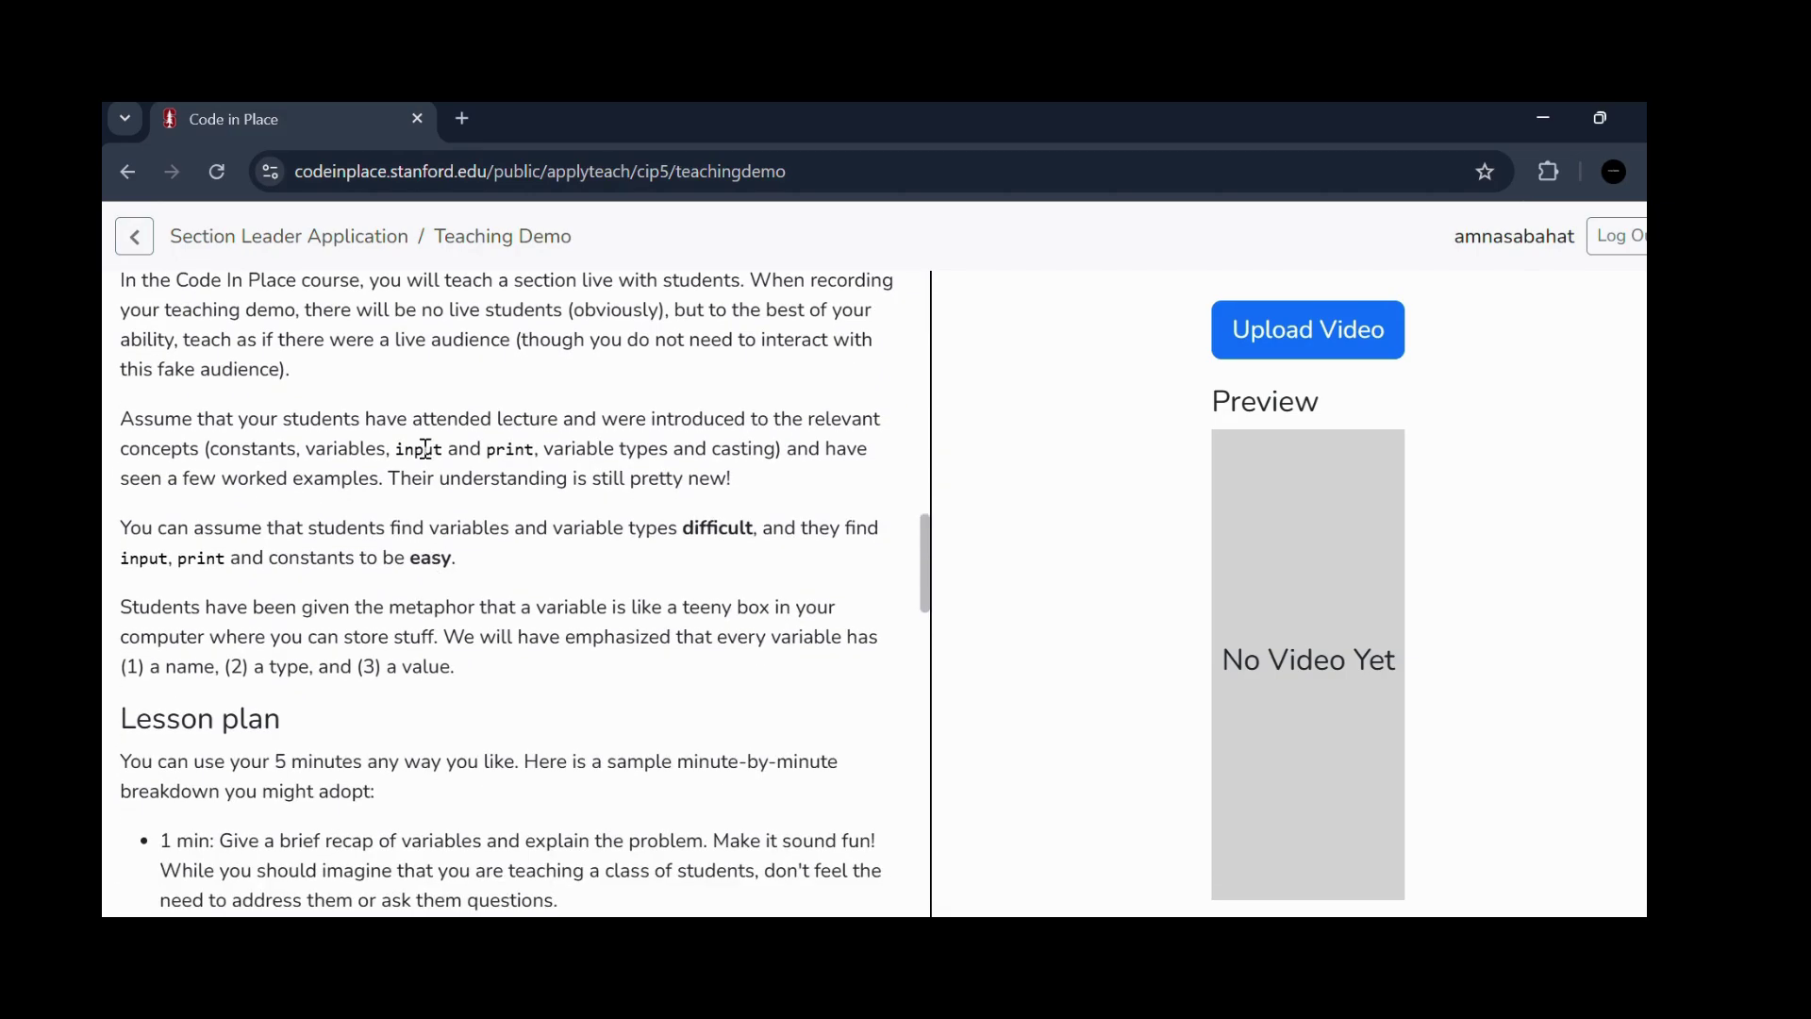
scroll(429, 449, "down", 6)
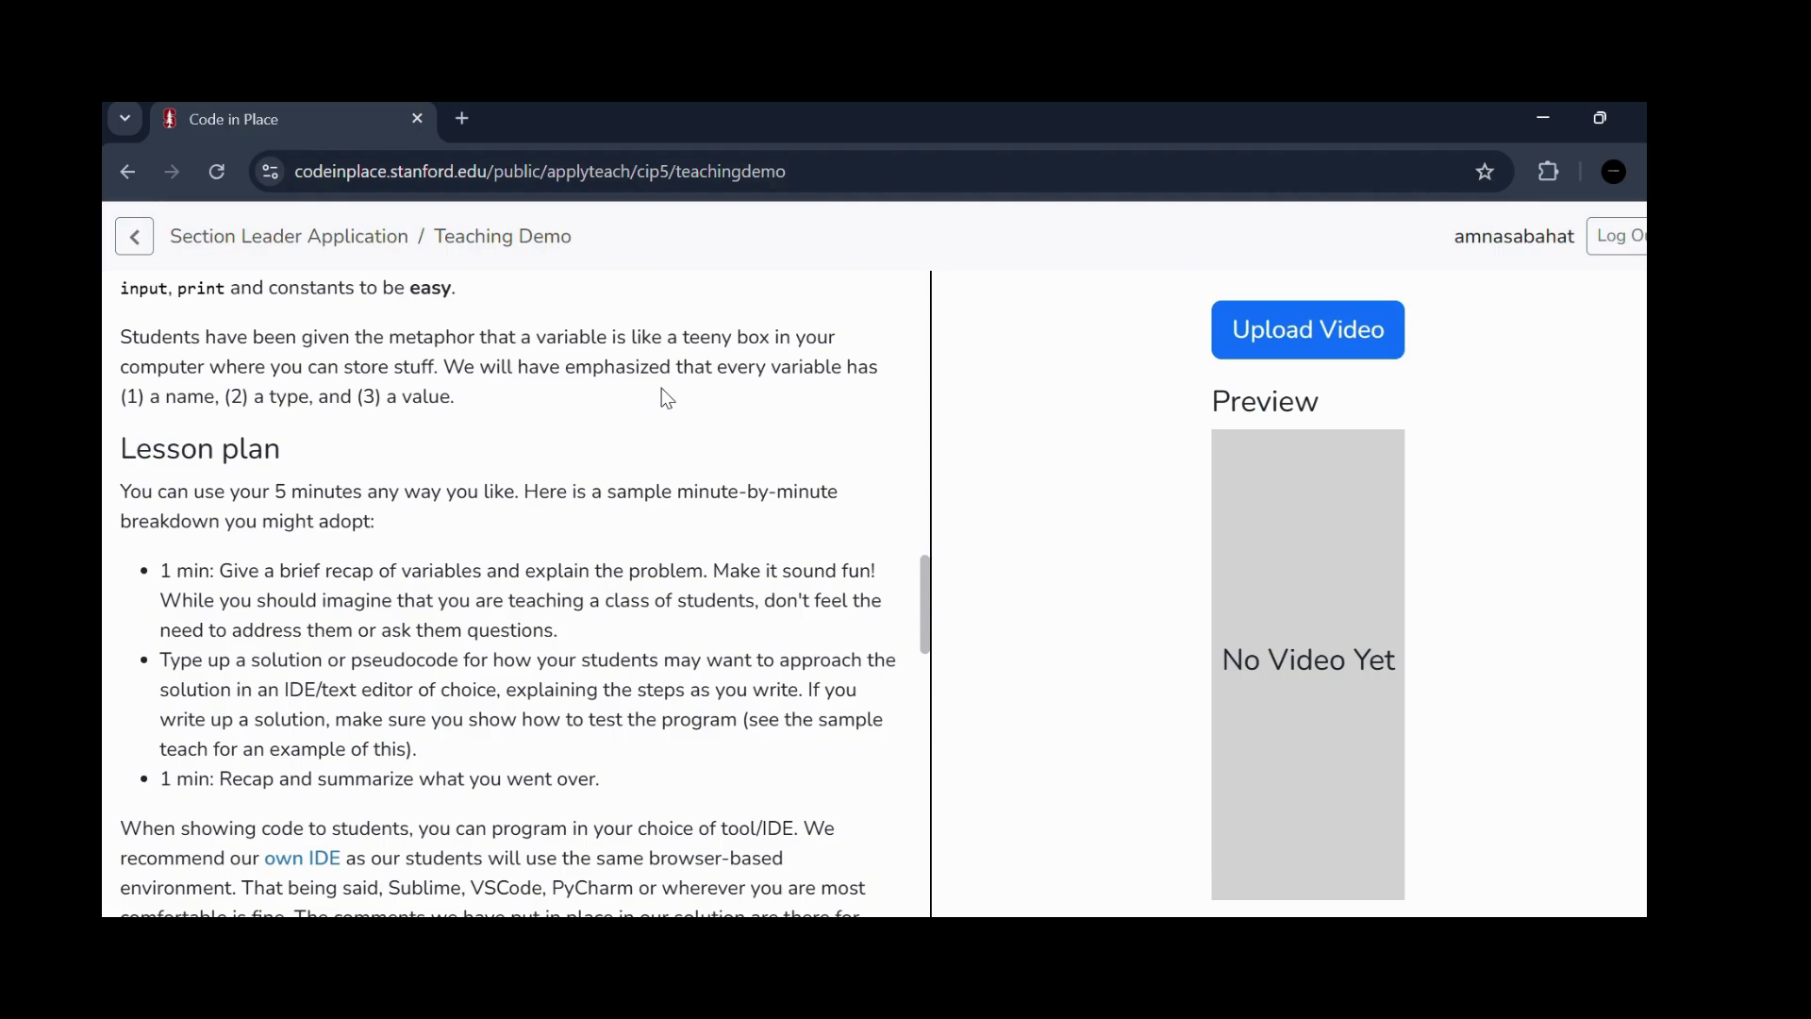
scroll(660, 387, "down", 2)
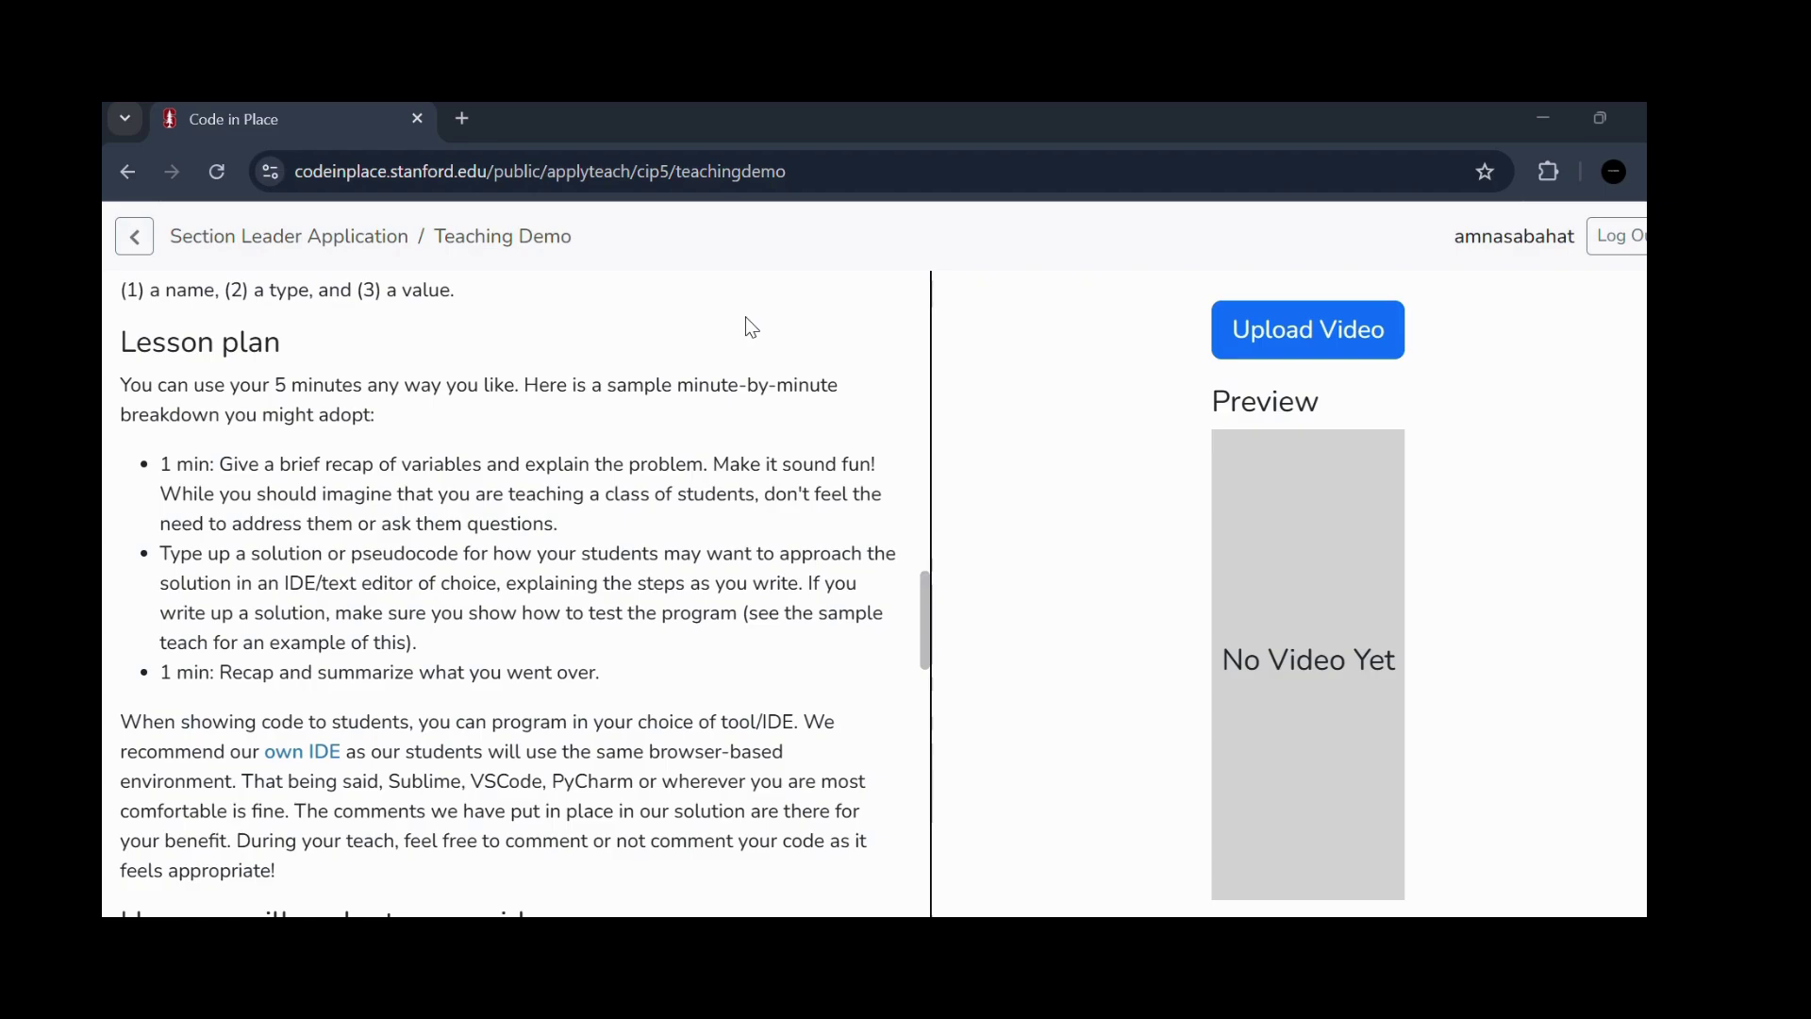
scroll(736, 472, "down", 1)
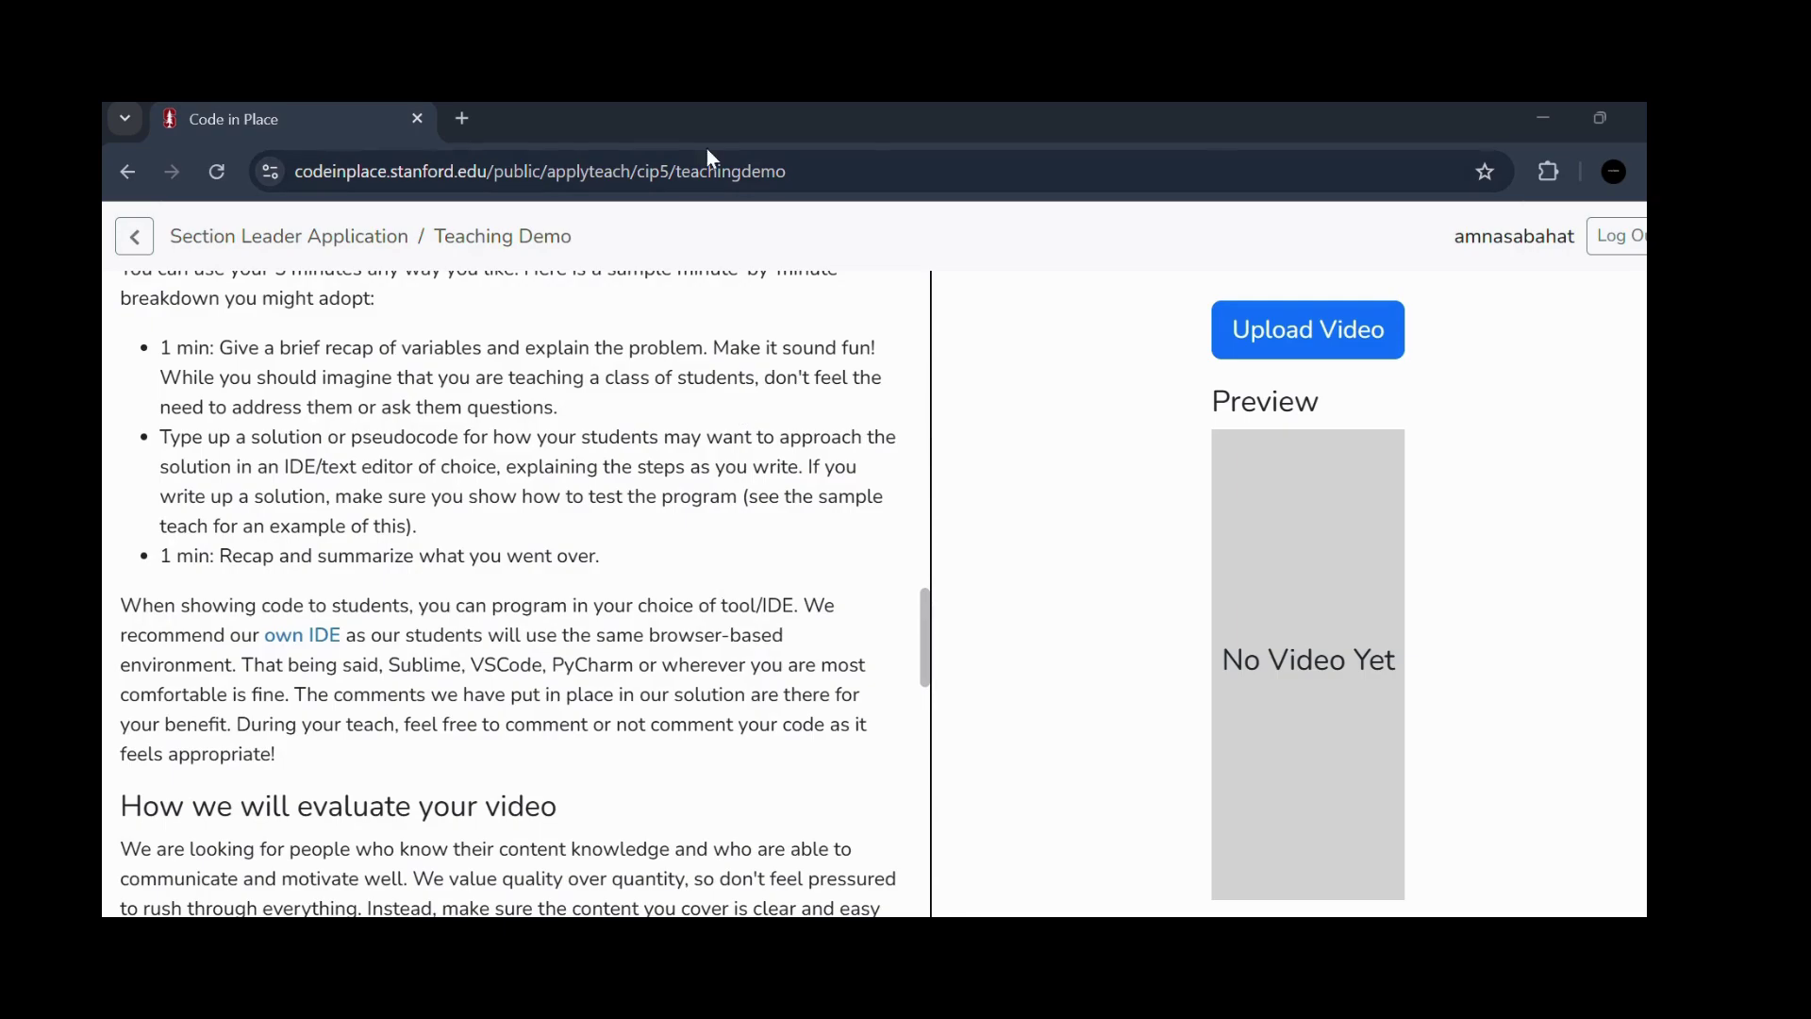
scroll(726, 566, "down", 6)
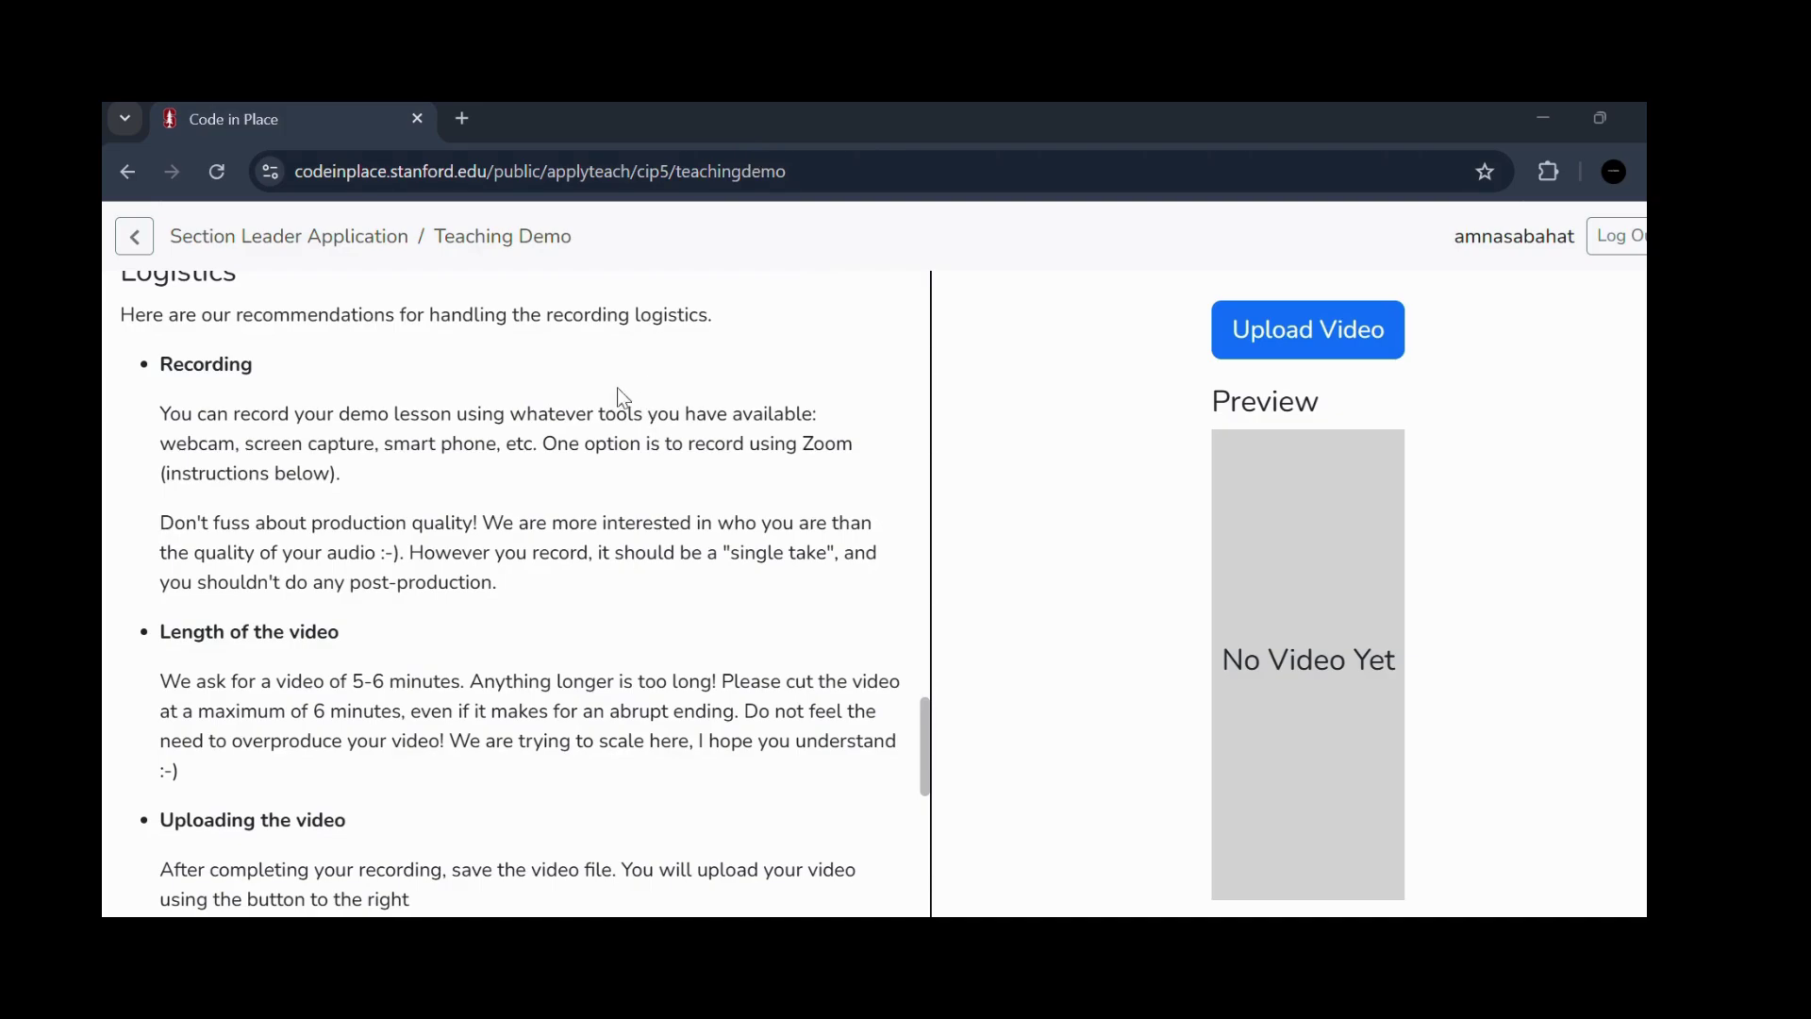
- Read the Logistics section on recording, uploading and using Zoom, highlighting the "5-6 minutes" video length
scroll(576, 362, "down", 1)
scroll(582, 371, "down", 1)
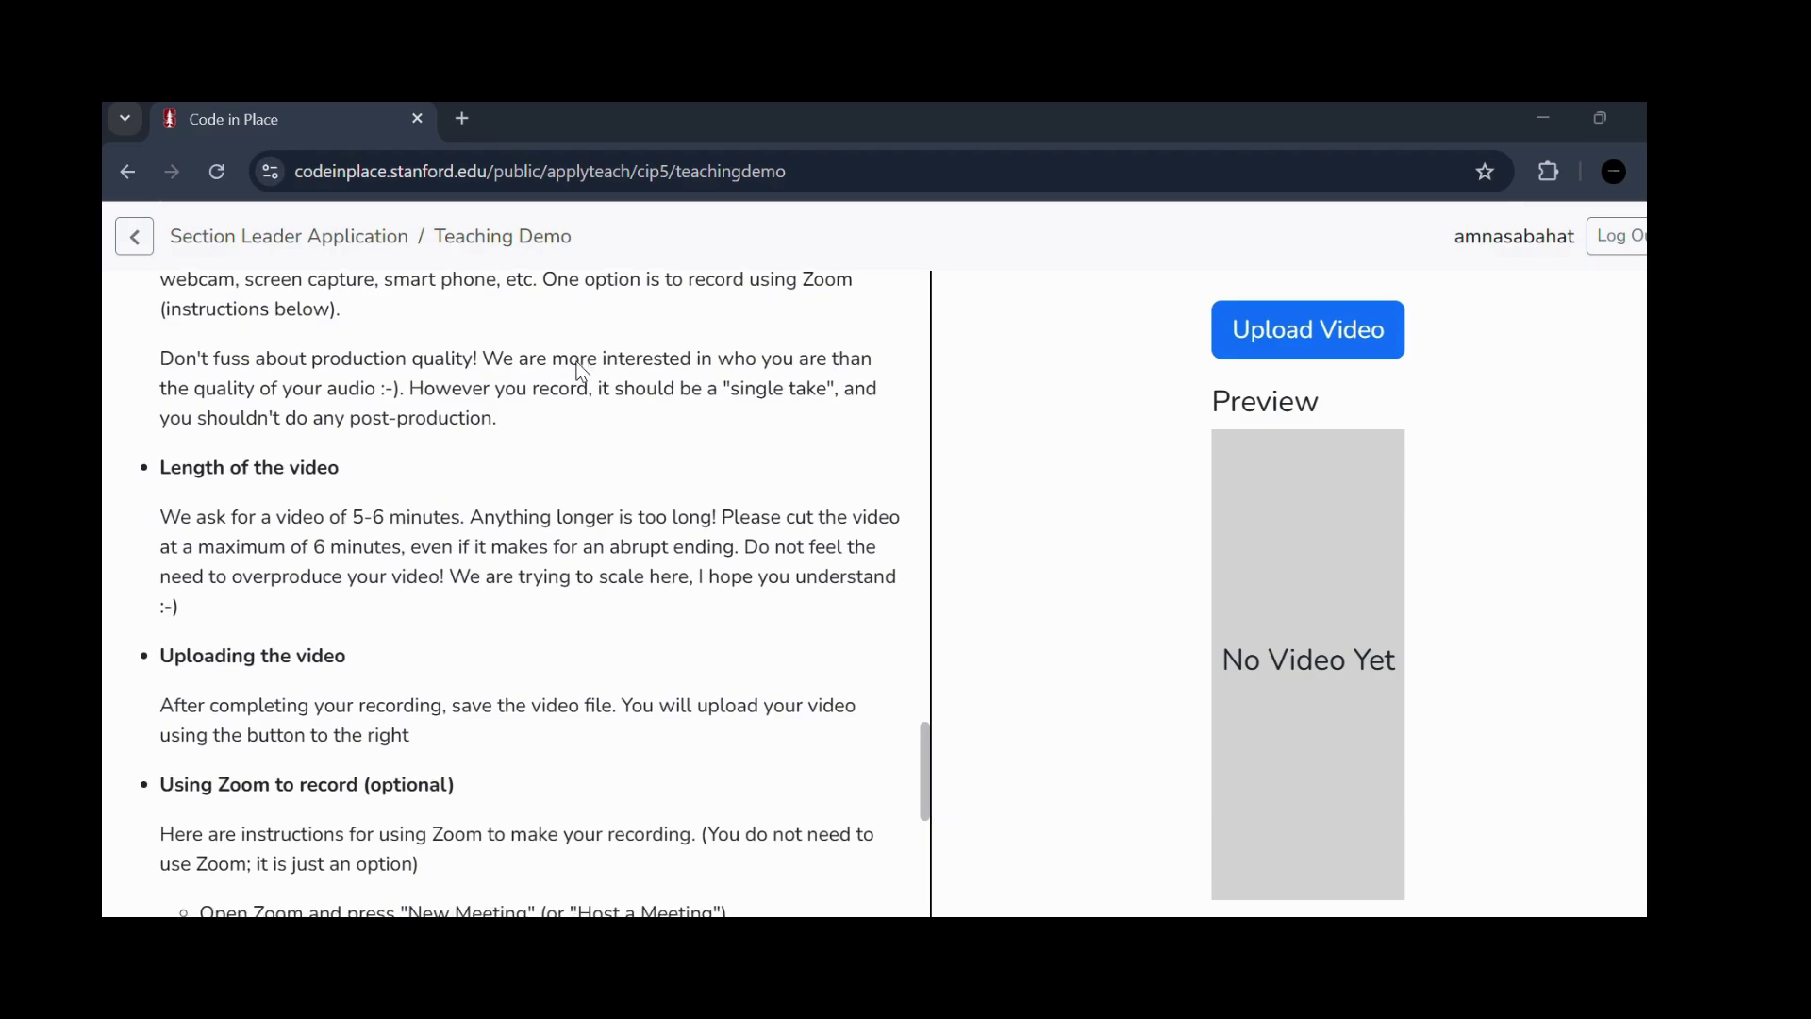
left_click_drag(352, 512, 469, 517)
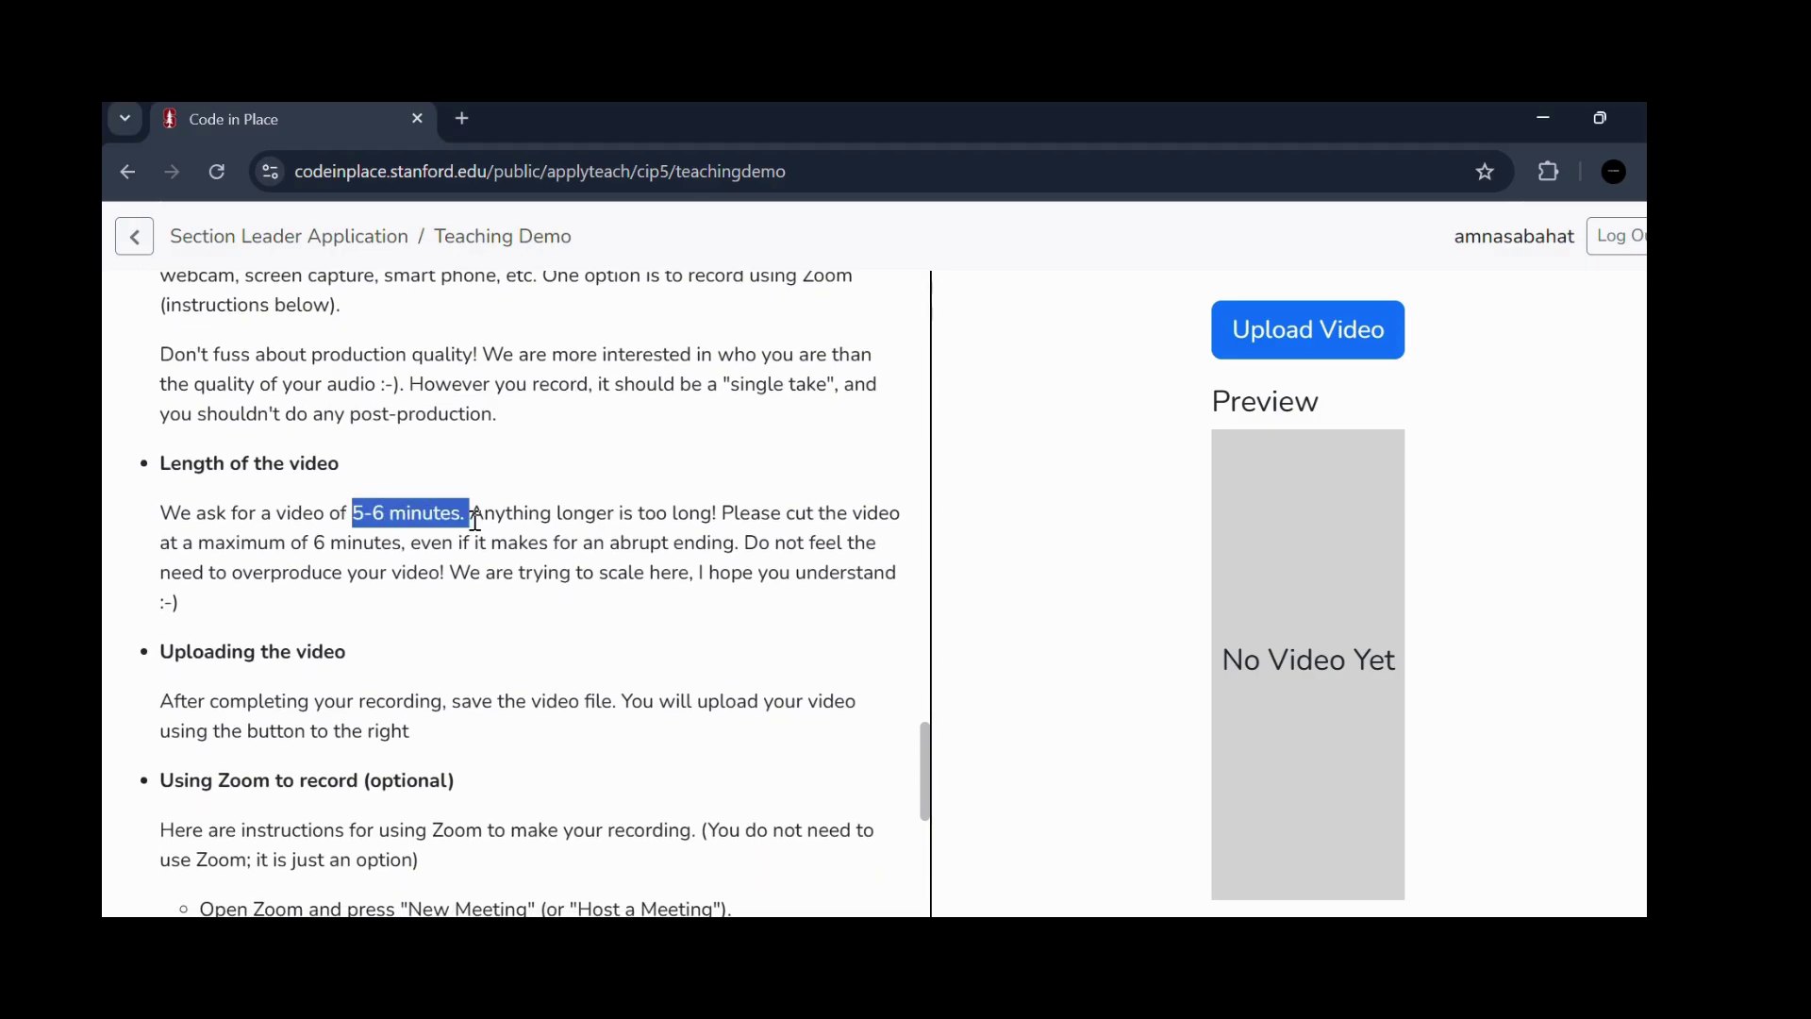
scroll(472, 744, "down", 3)
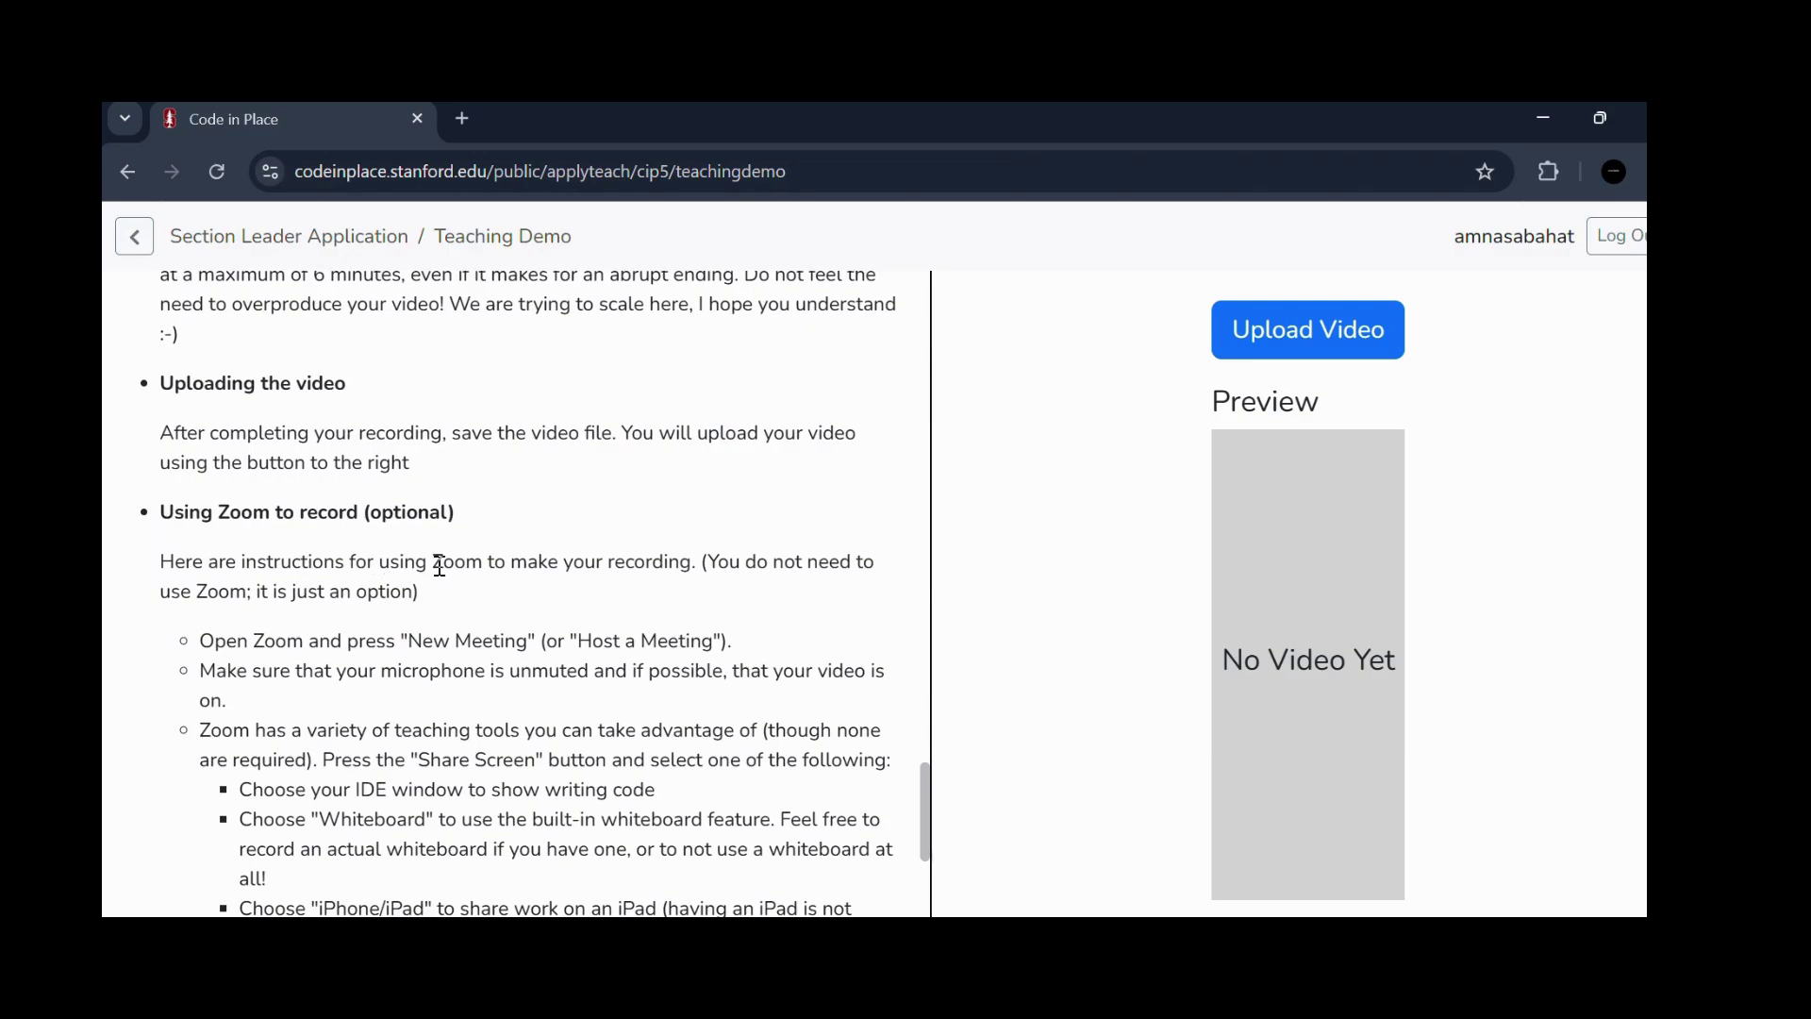
scroll(603, 453, "up", 6)
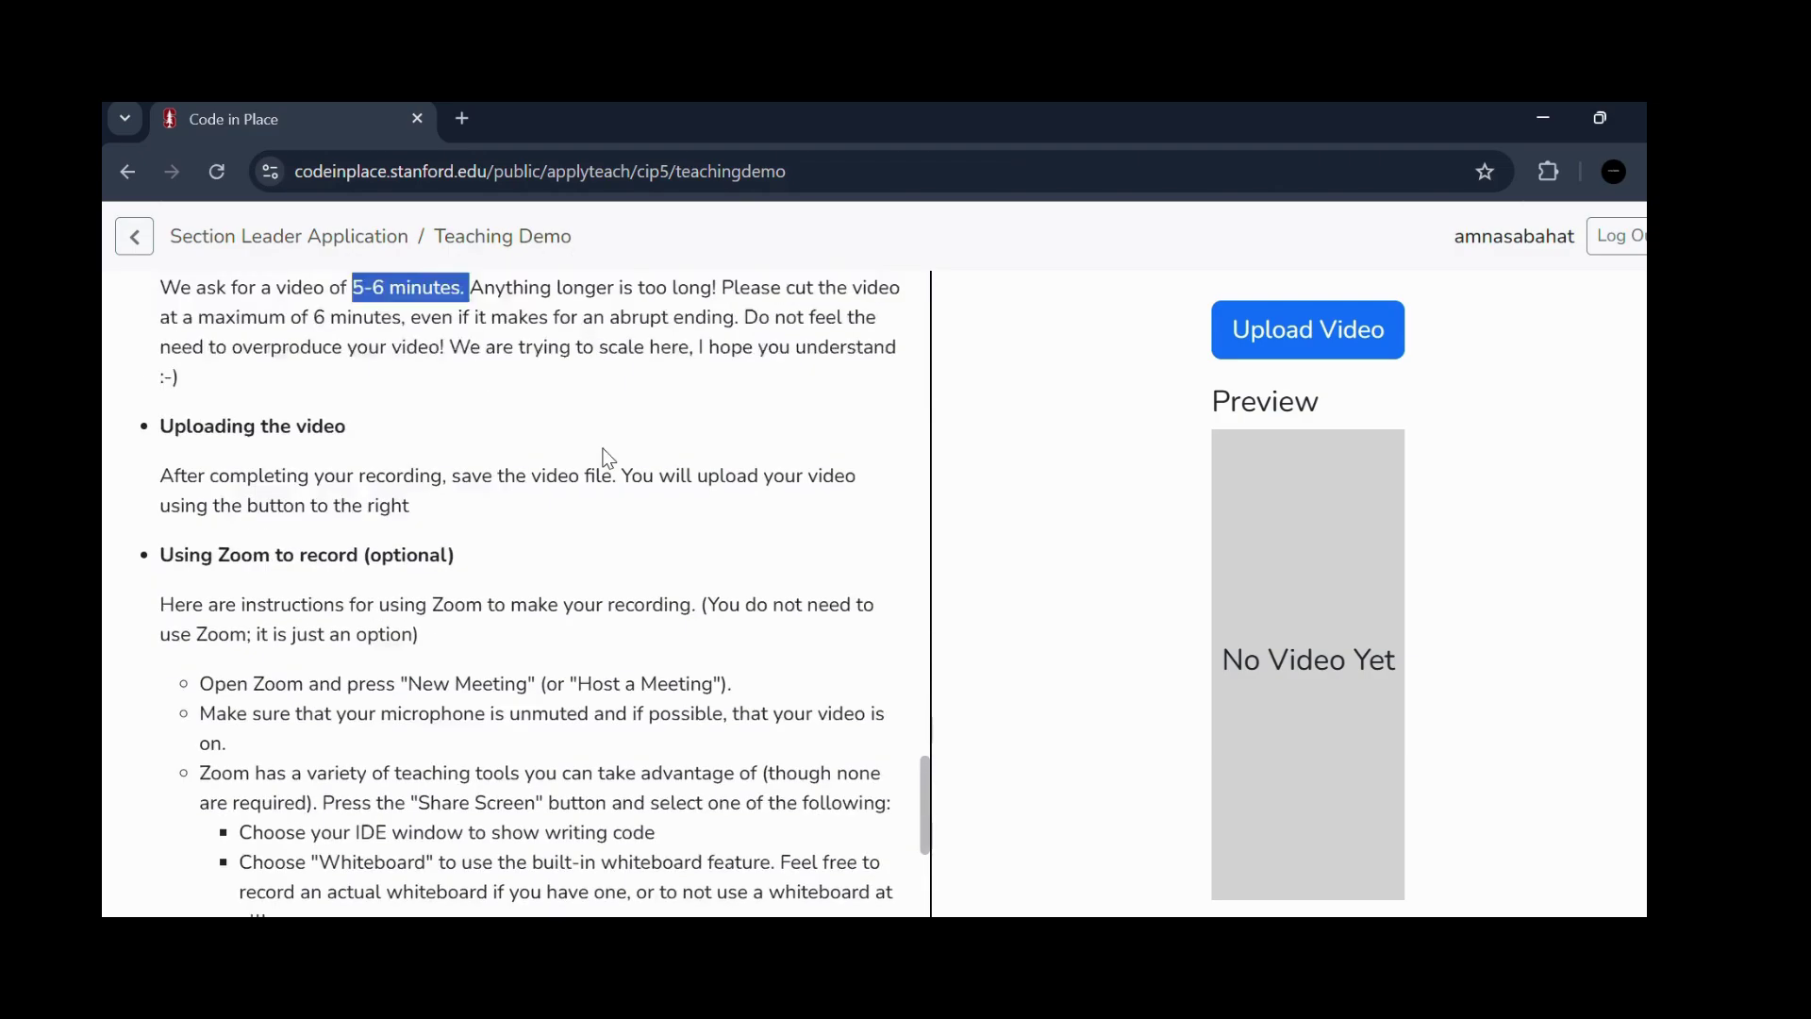
- Go back to the application overview and open the "Fill Karel" problem
left_click(134, 237)
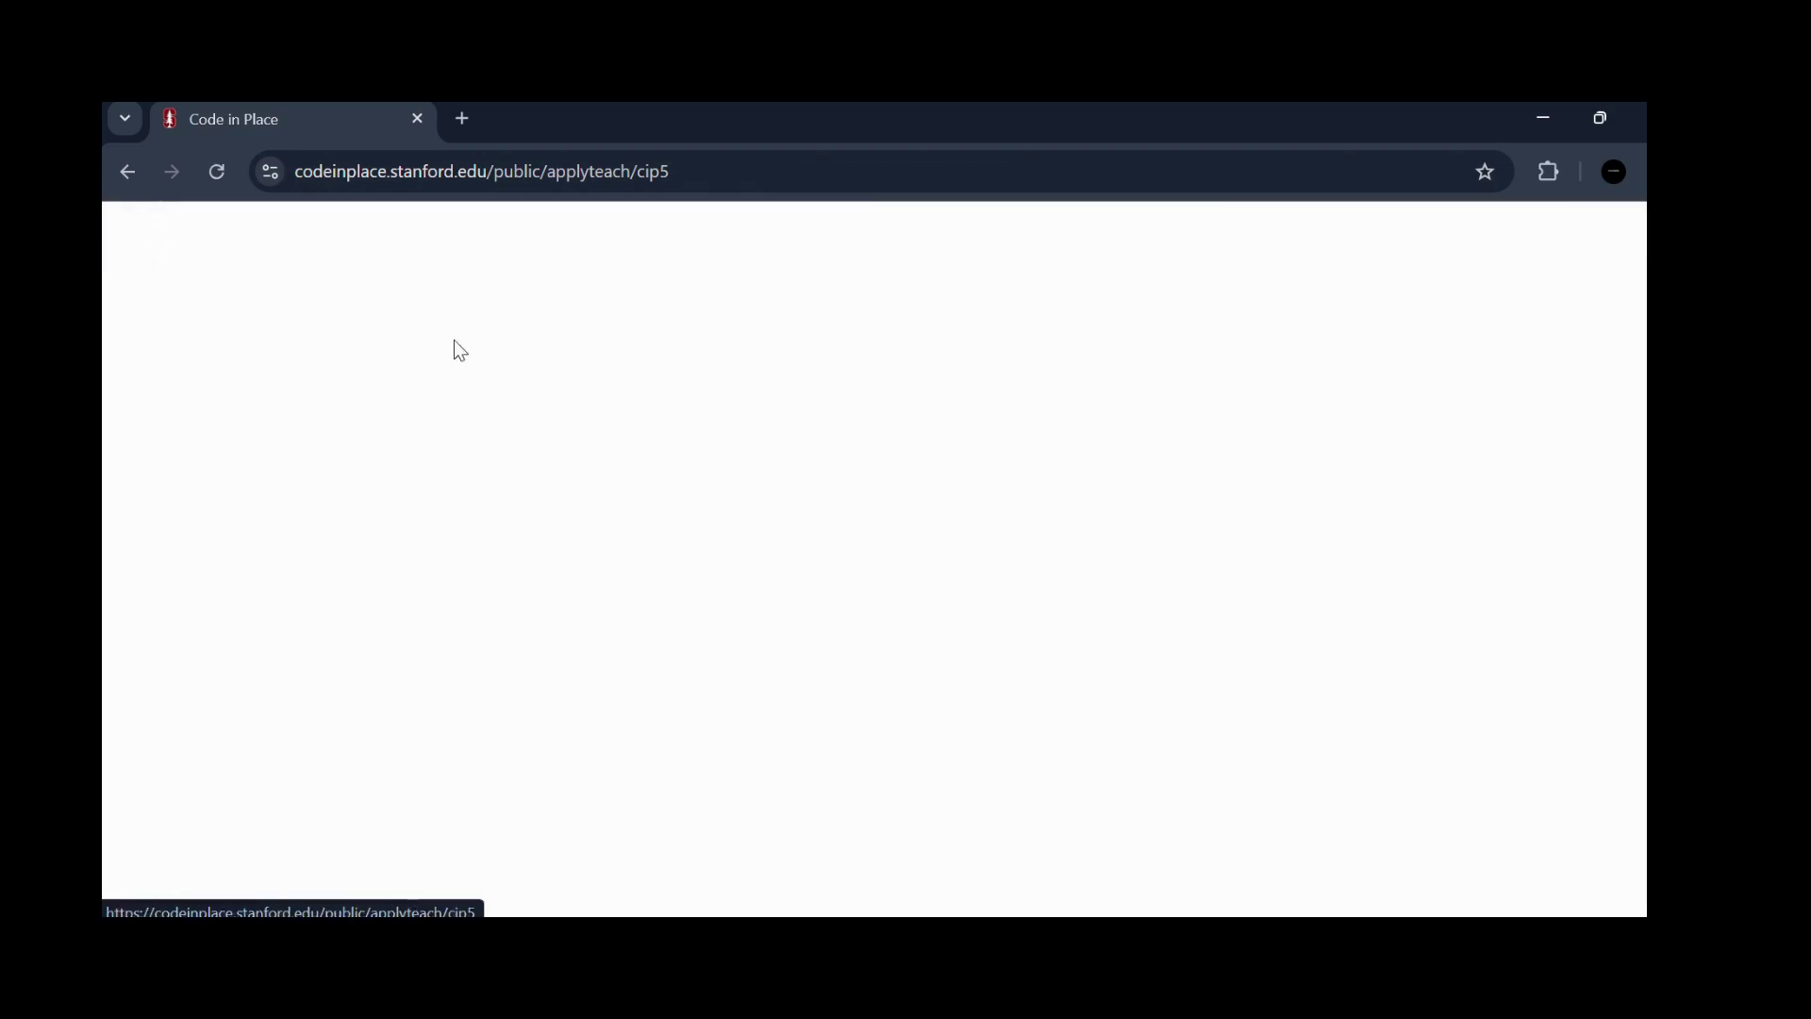
scroll(817, 627, "down", 3)
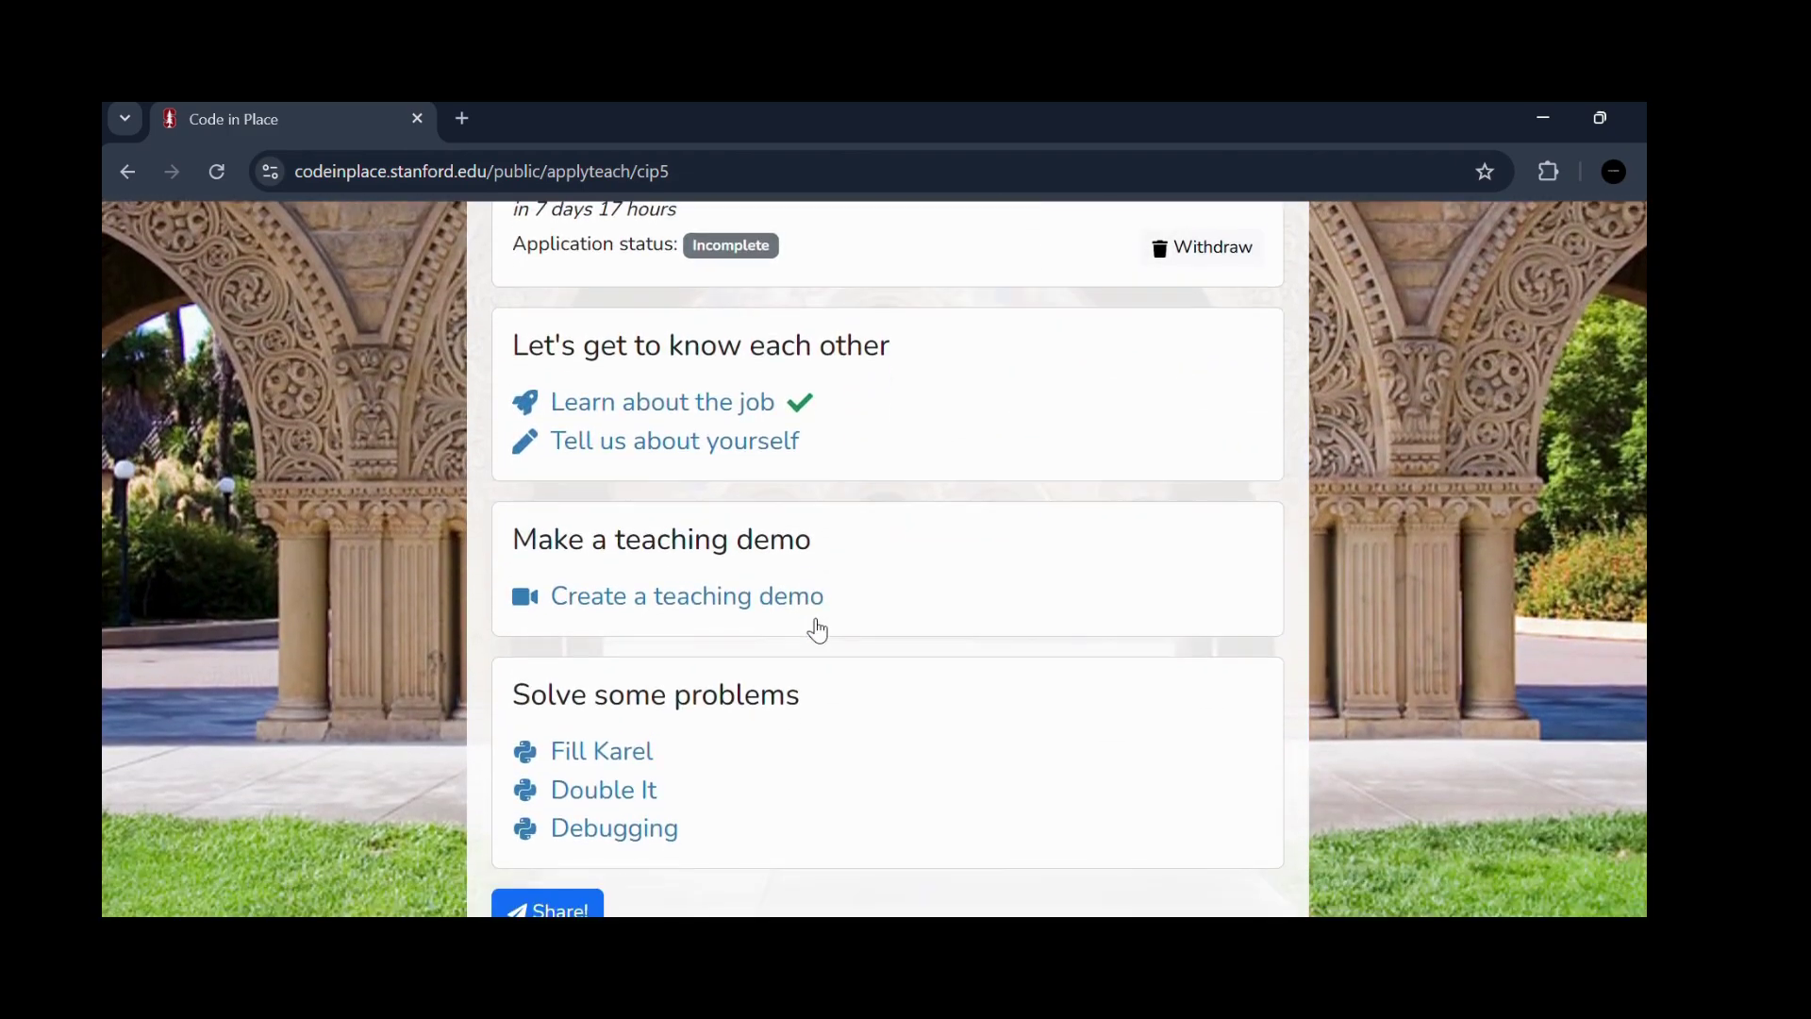
left_click(577, 723)
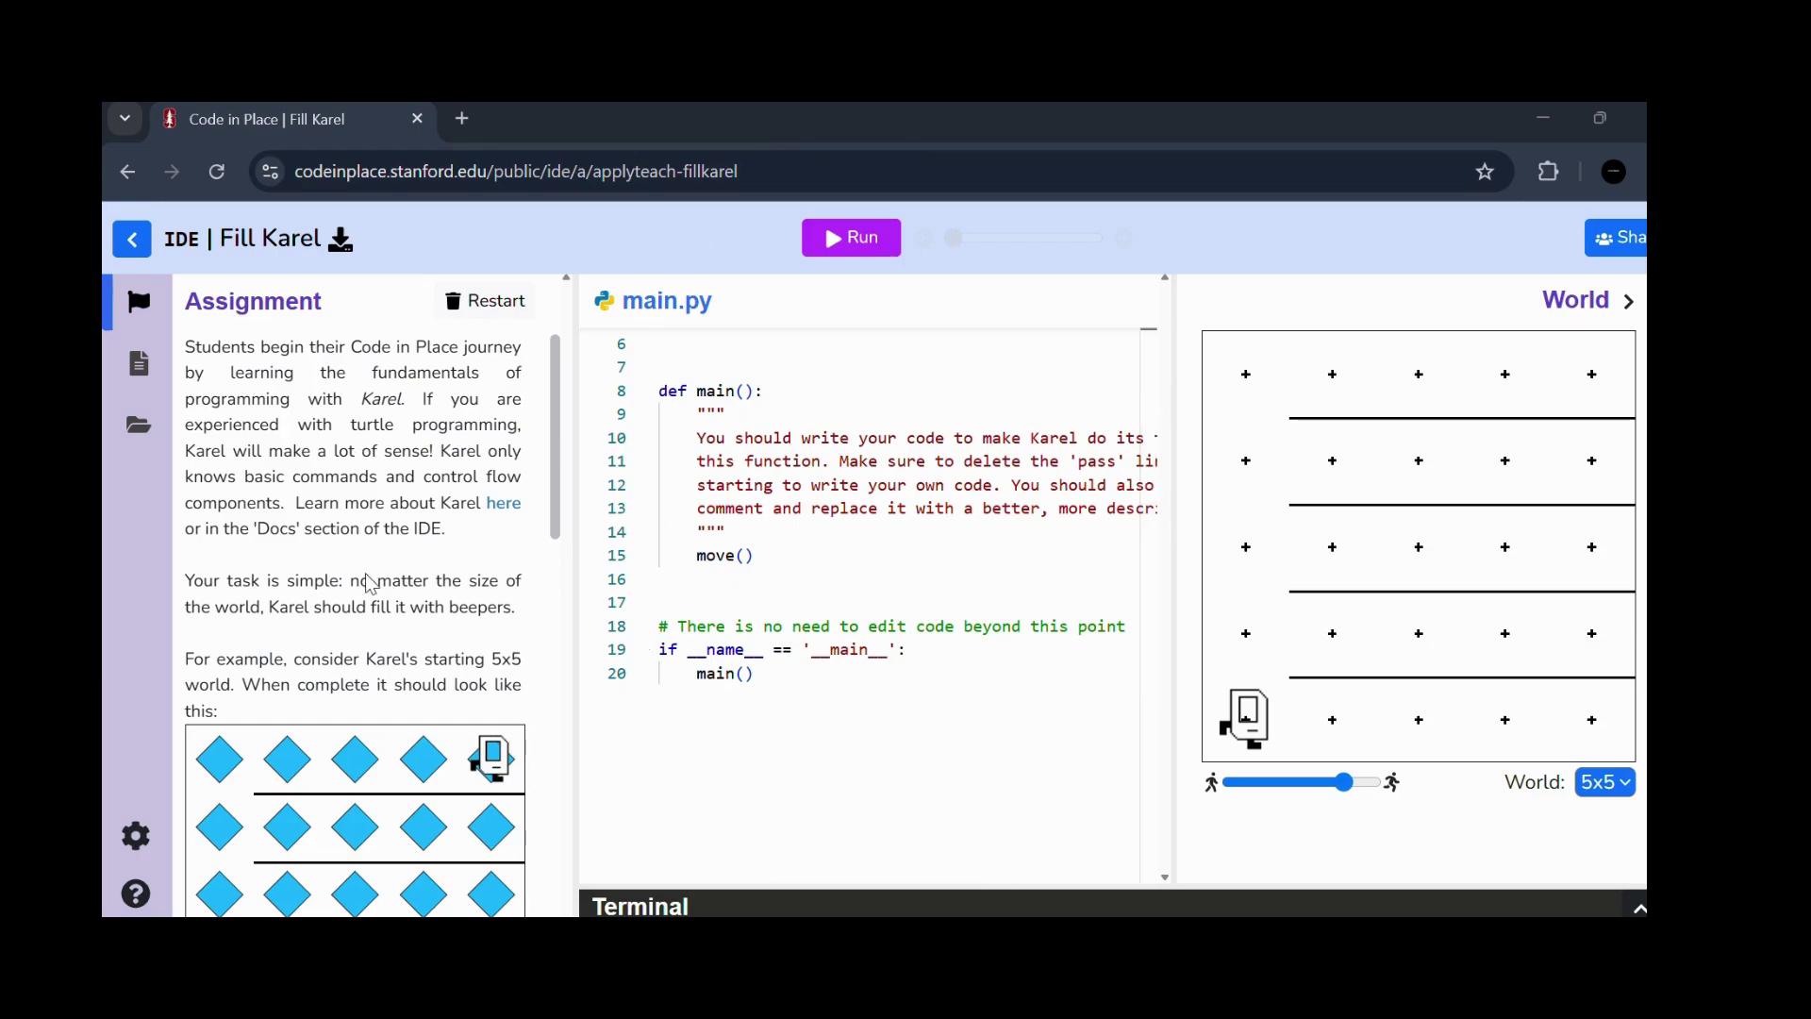
- Read the Fill Karel assignment through to the note about walls, alongside the starter code in main.py
scroll(371, 585, "down", 10)
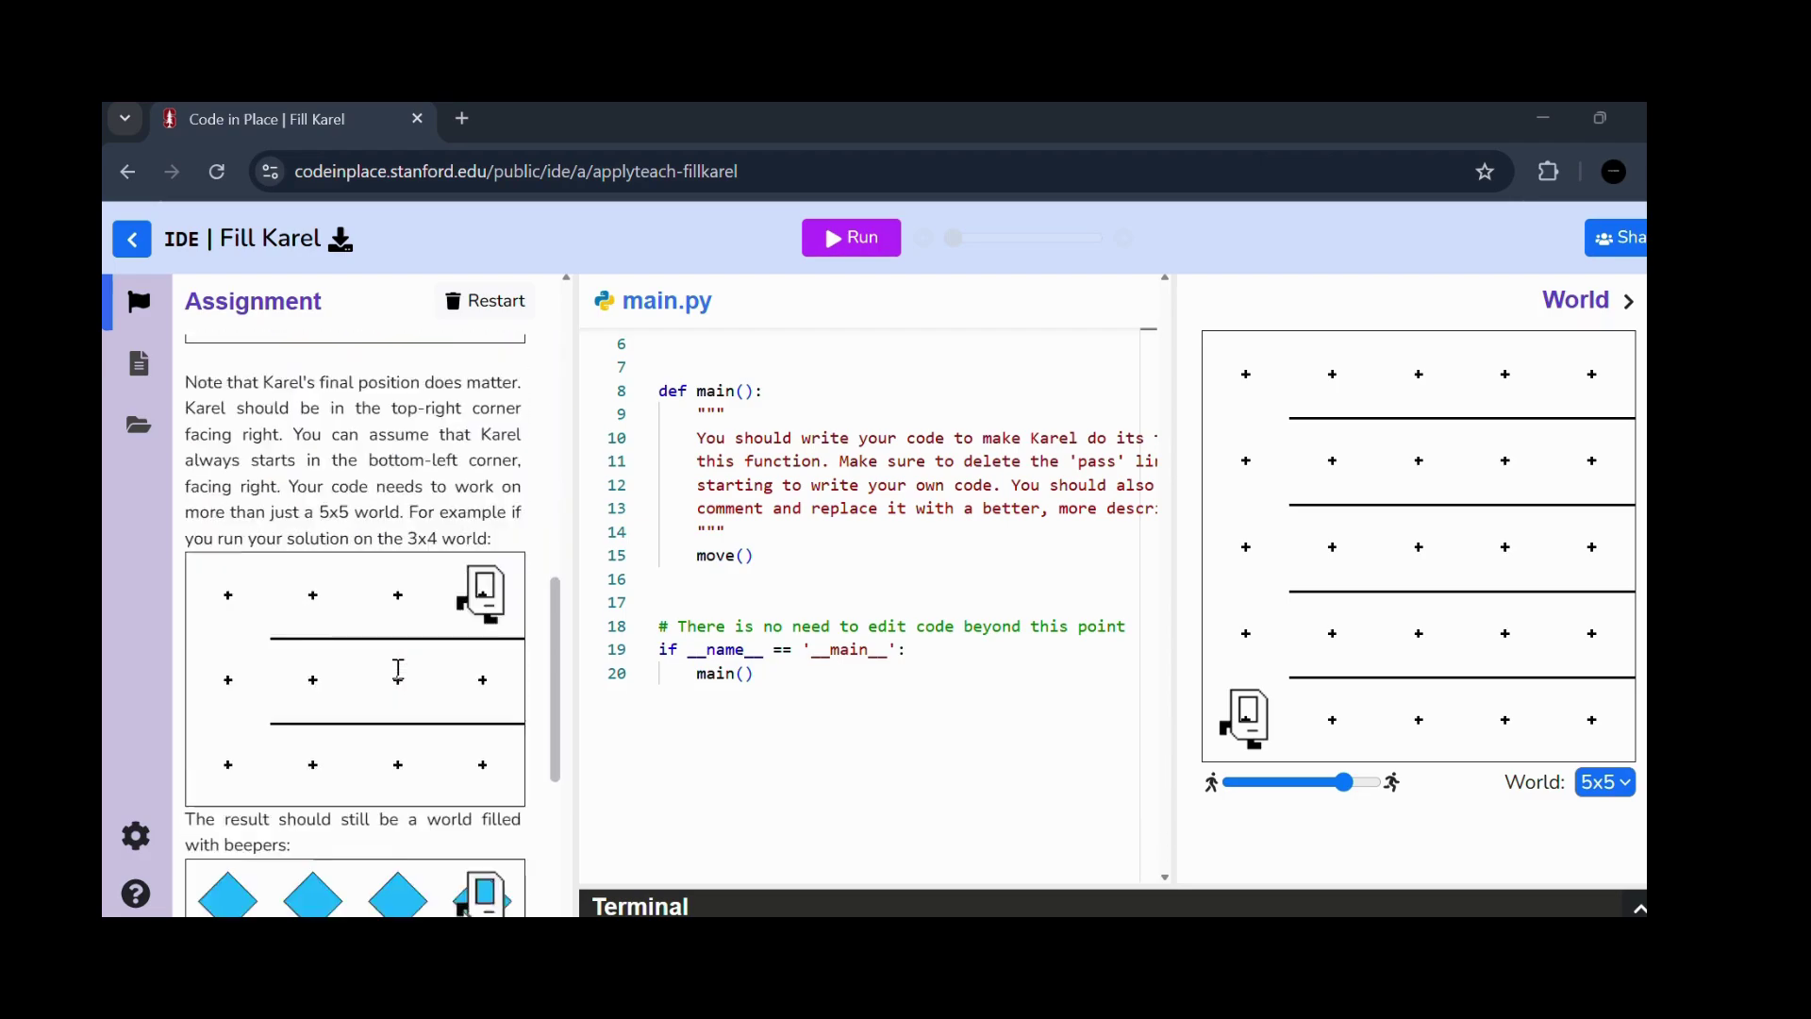
scroll(397, 667, "down", 4)
left_click(812, 511)
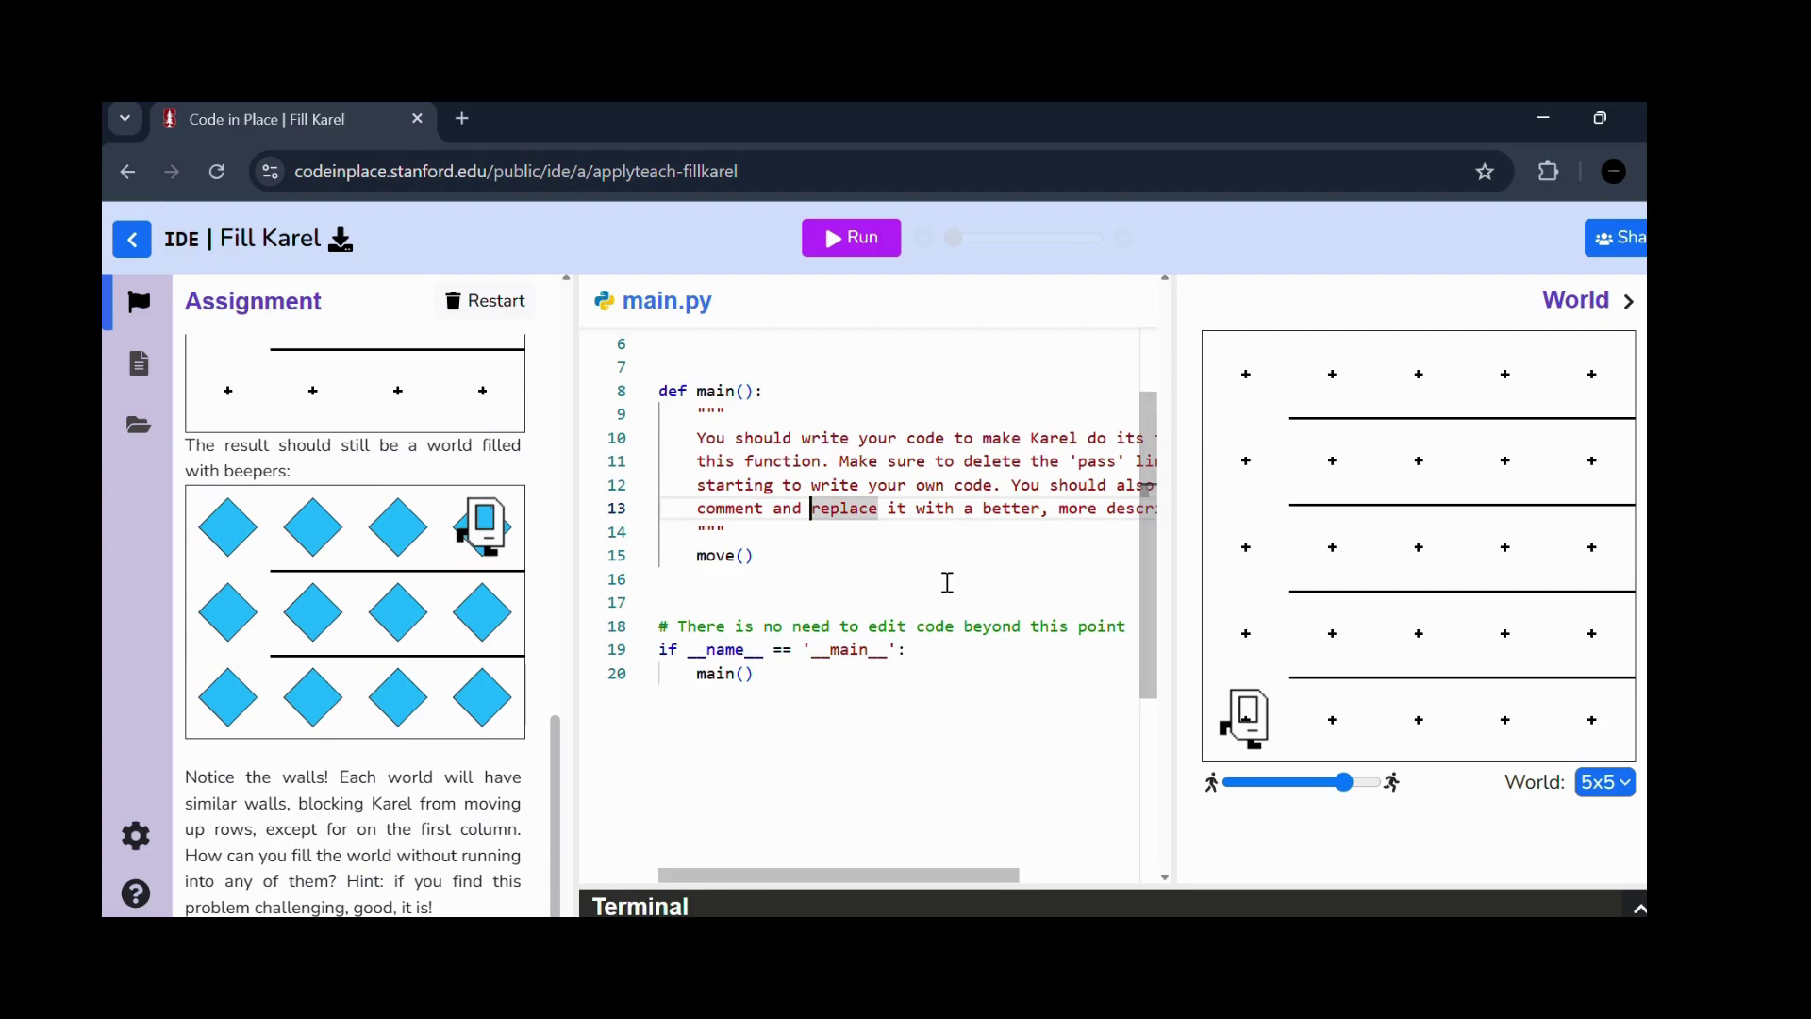
- Preview Karel's 2x2 world and switch back to the 5x5 world
left_click(1609, 783)
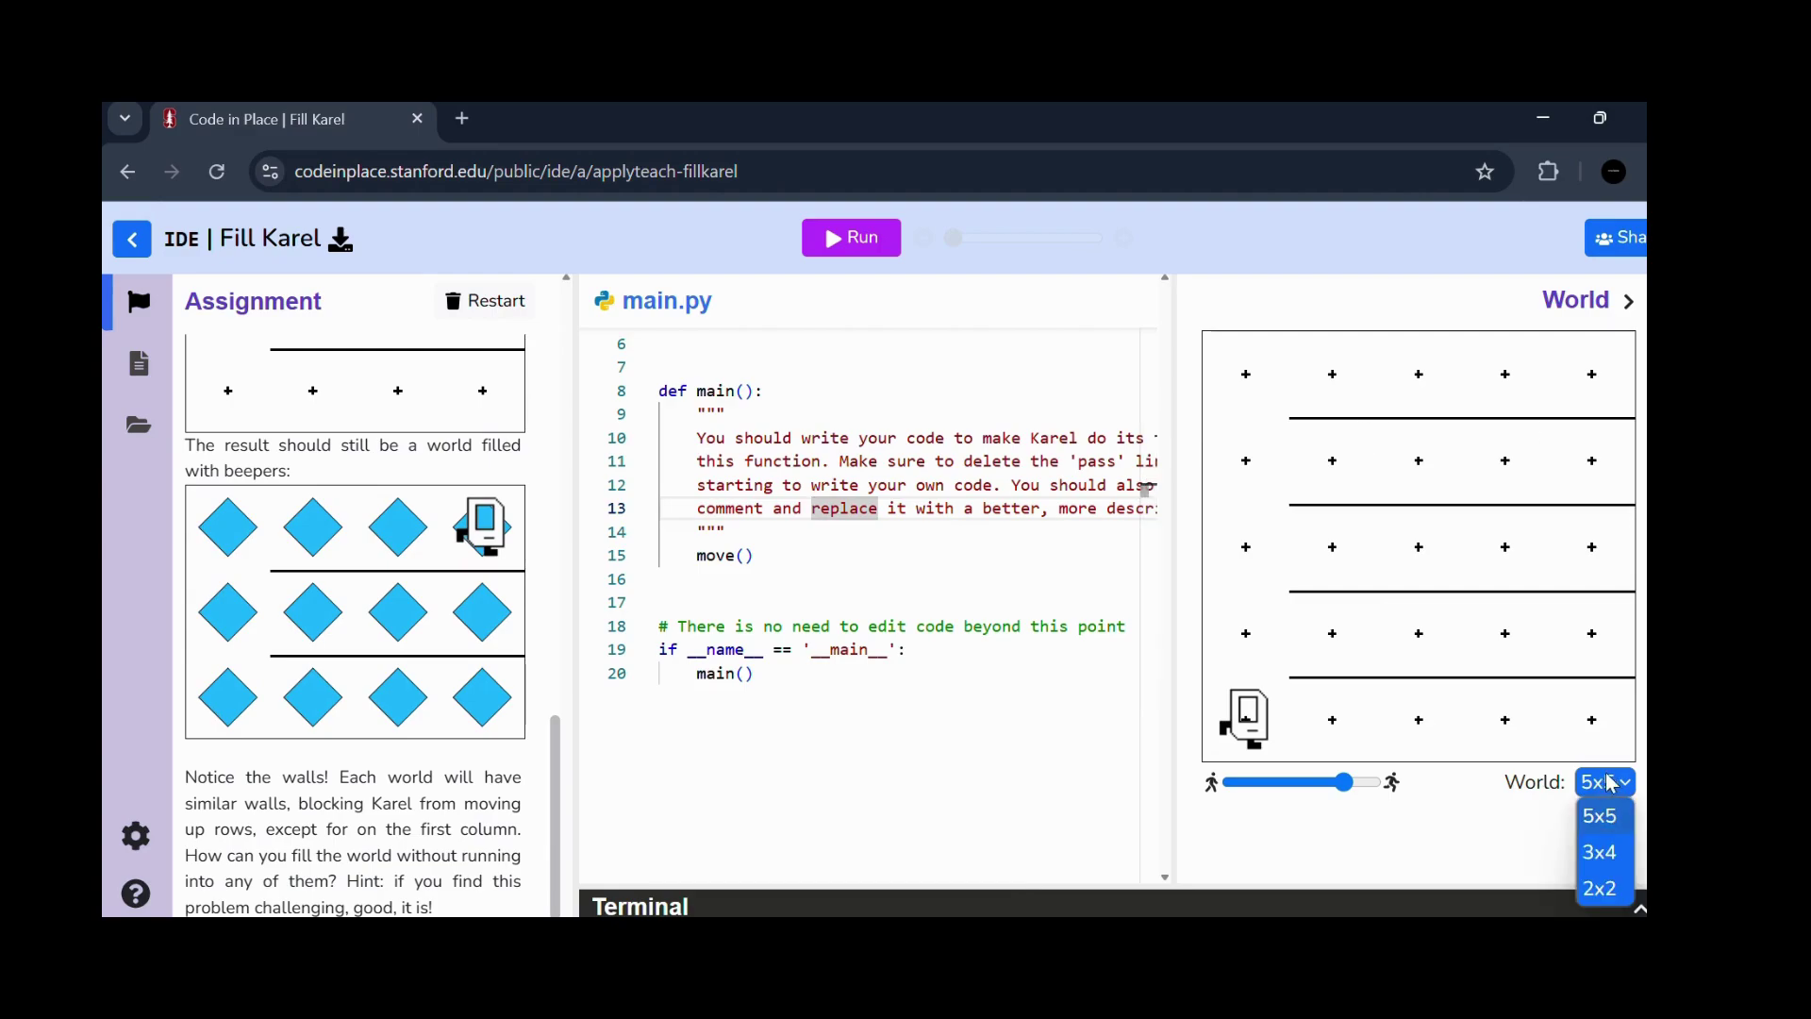
left_click(1599, 887)
left_click(1595, 555)
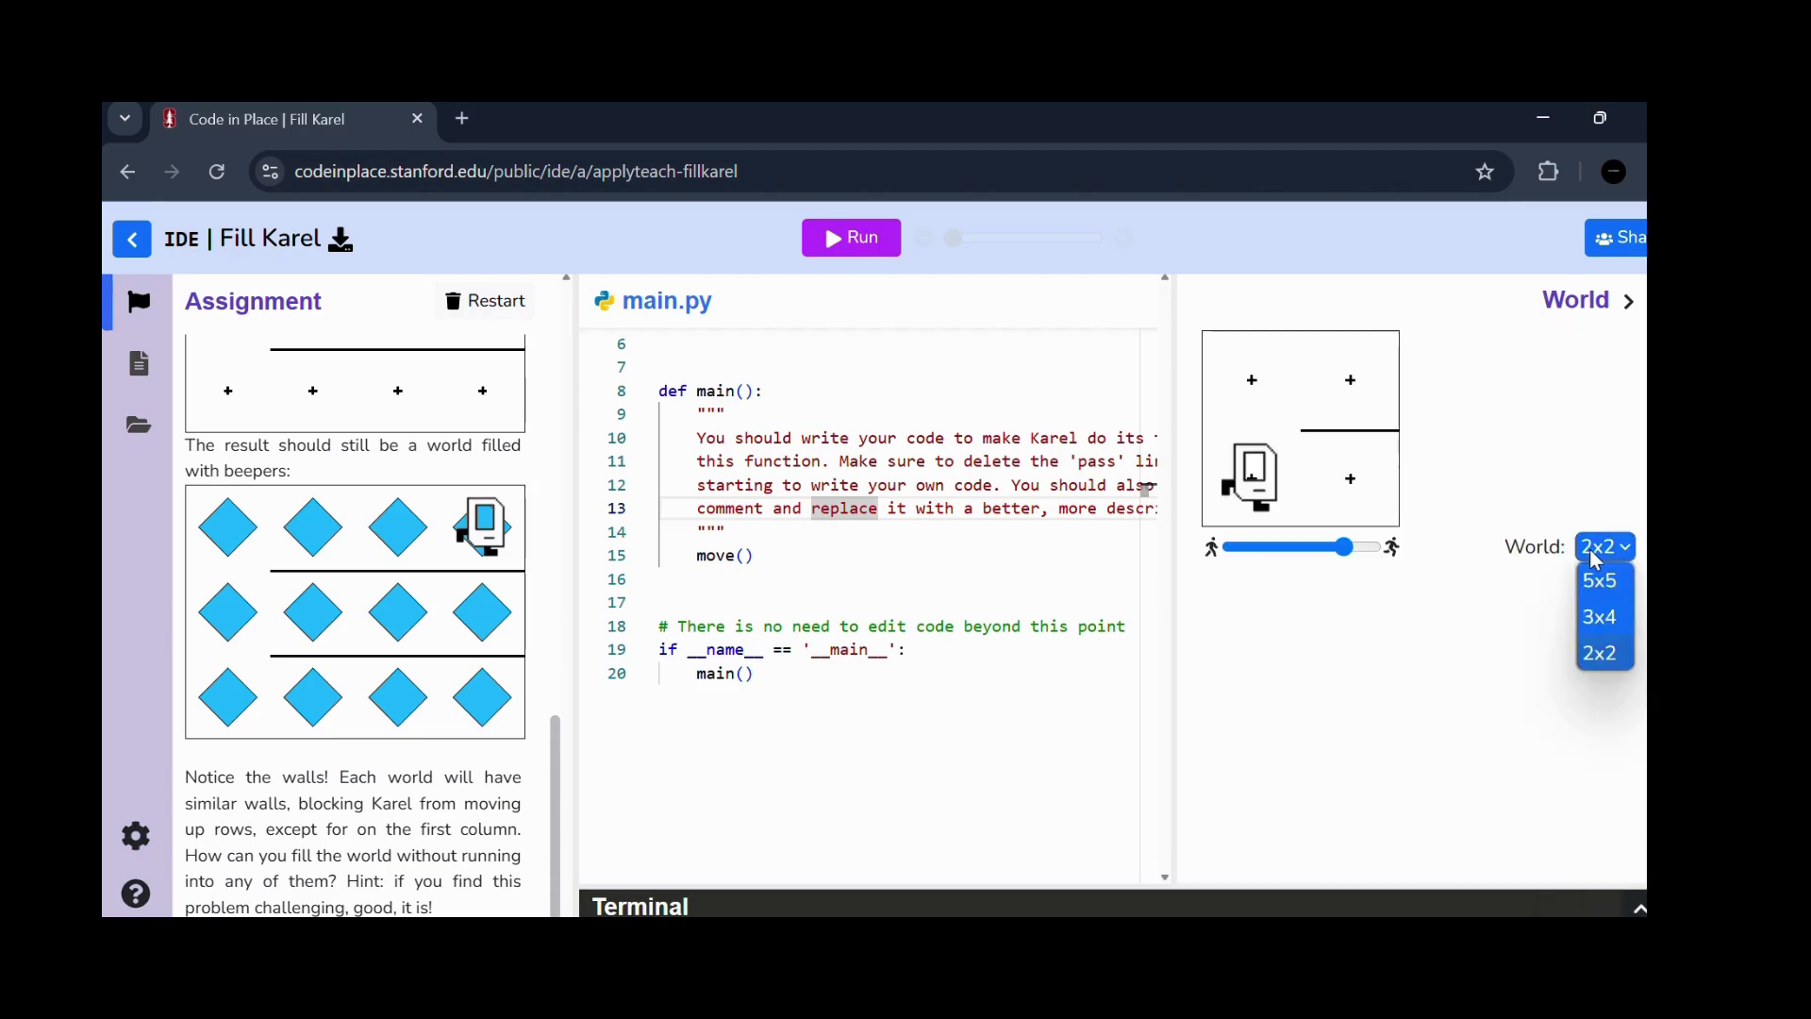
left_click(1597, 581)
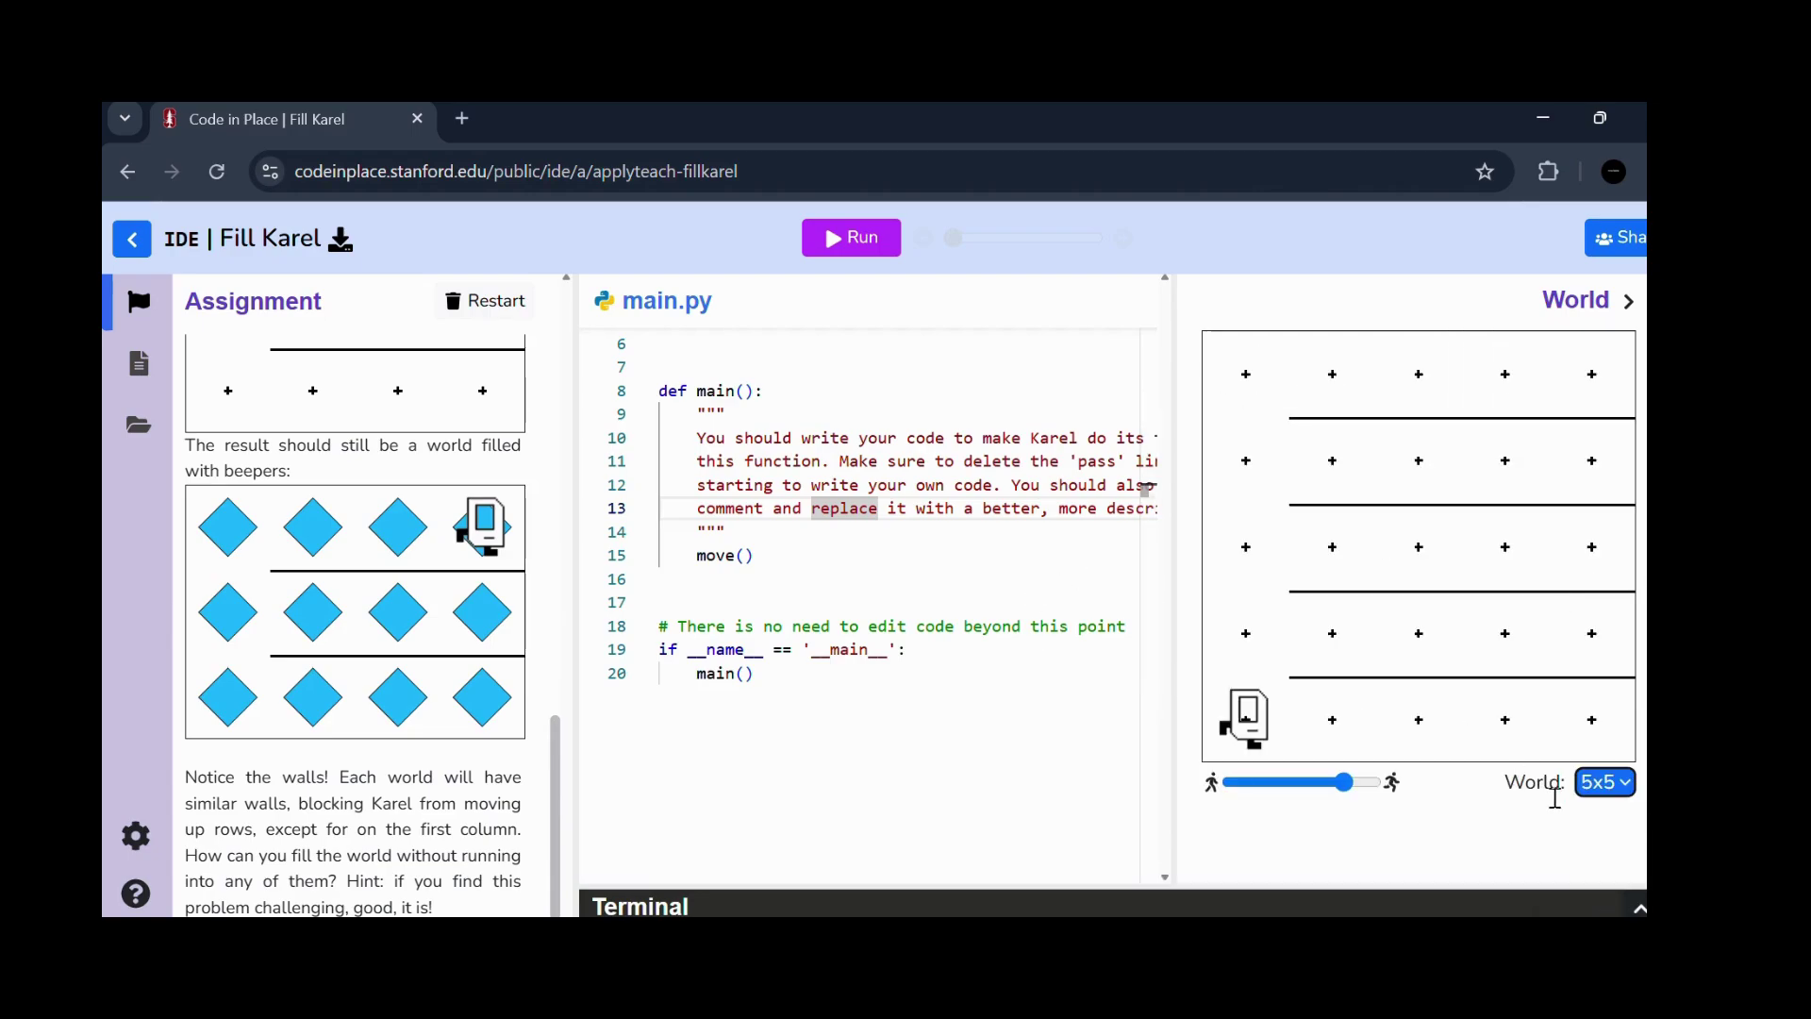
- Return to the section leader application overview and open the "Double It" problem
left_click(132, 239)
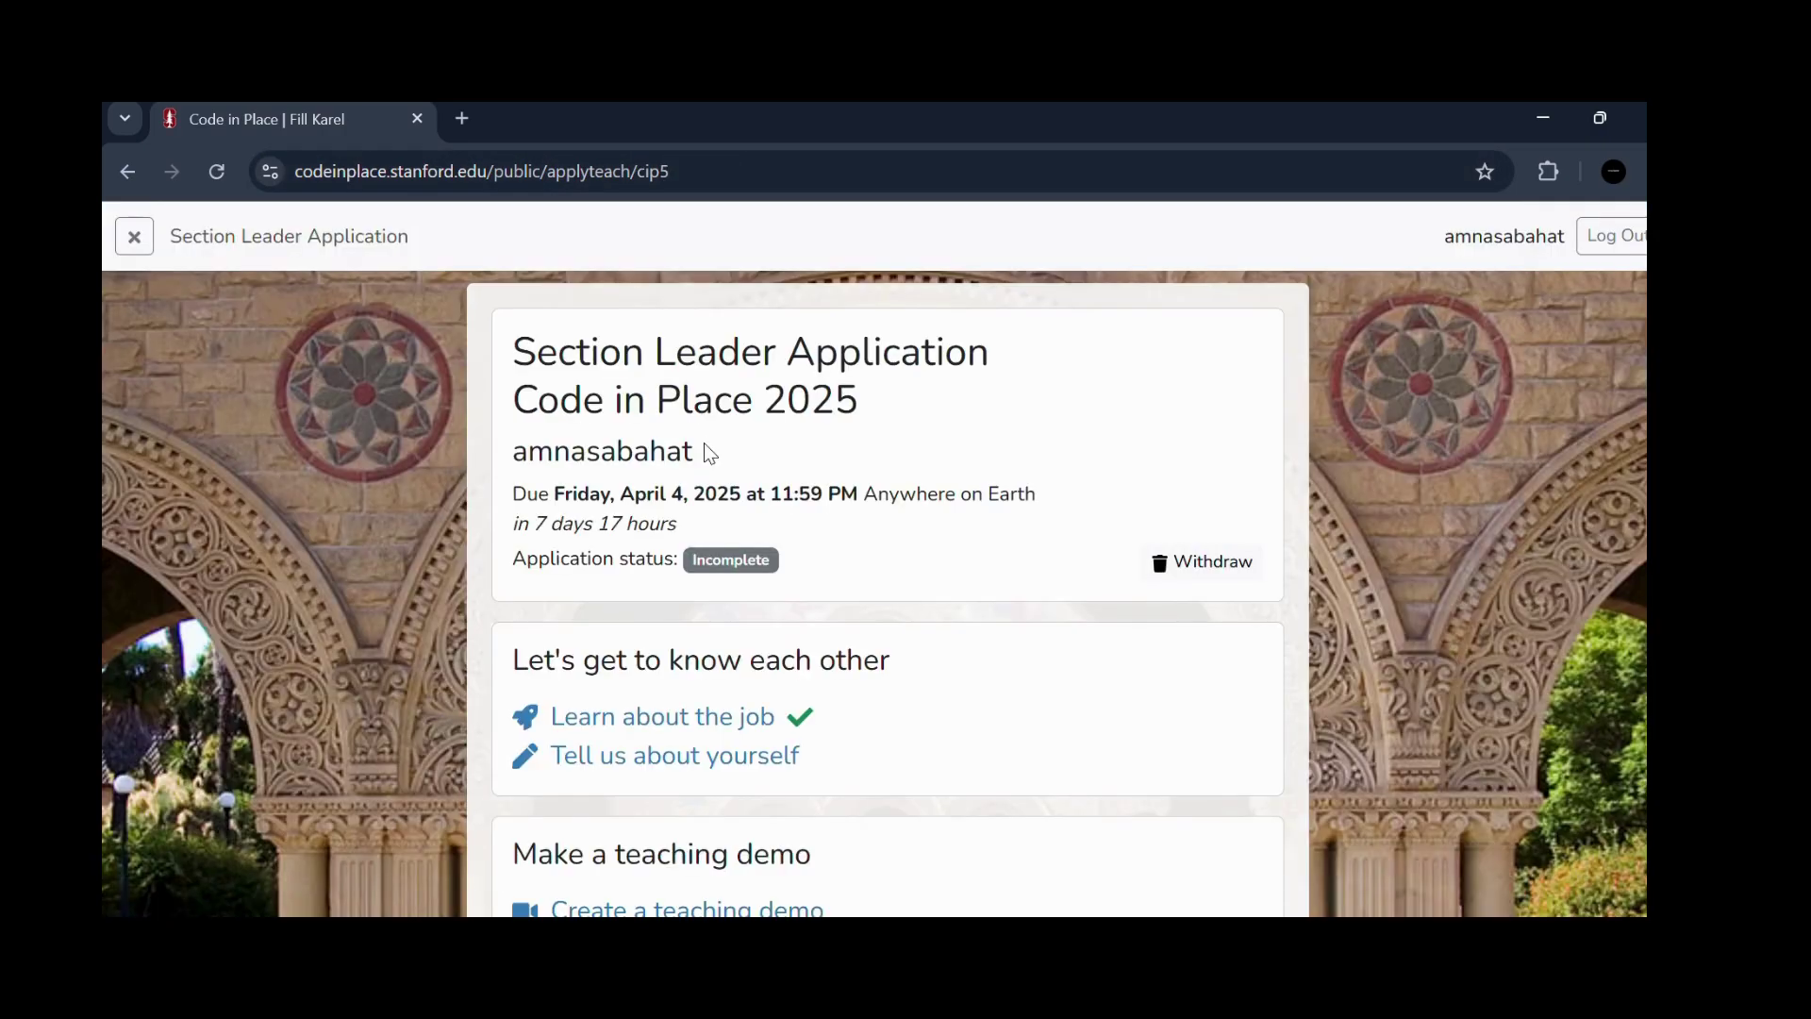
scroll(706, 445, "down", 3)
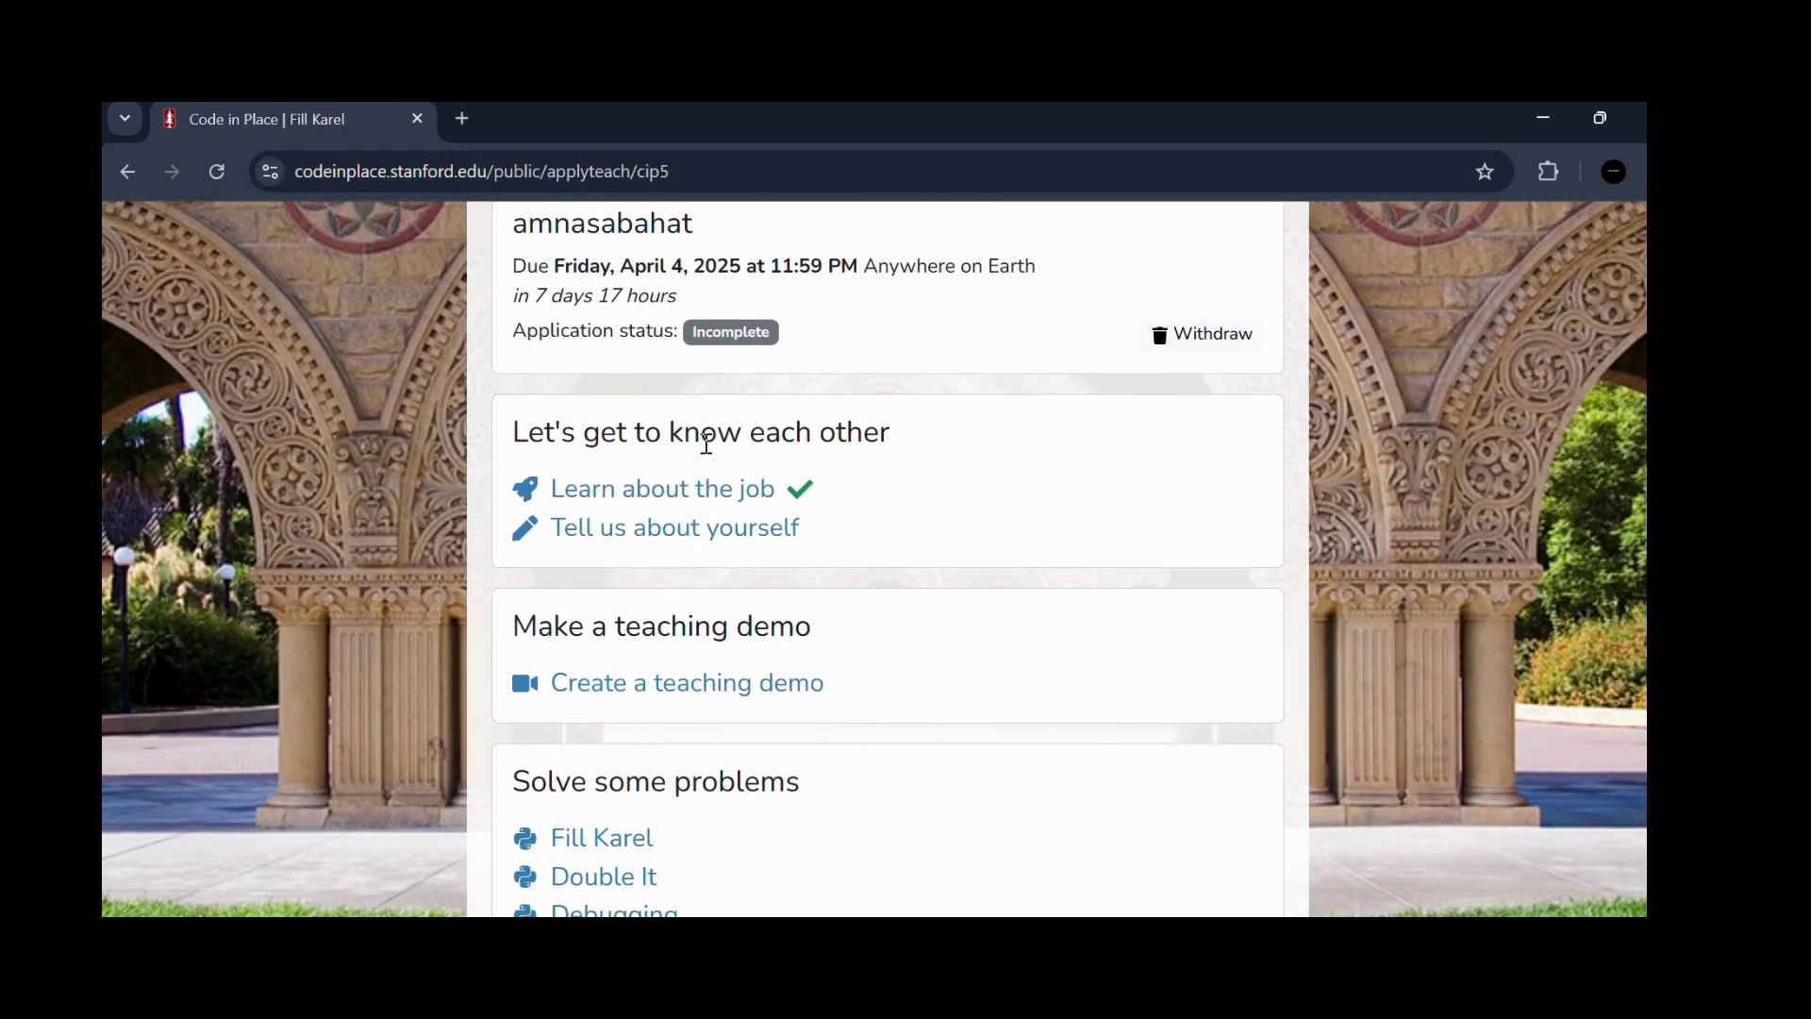
scroll(773, 586, "down", 2)
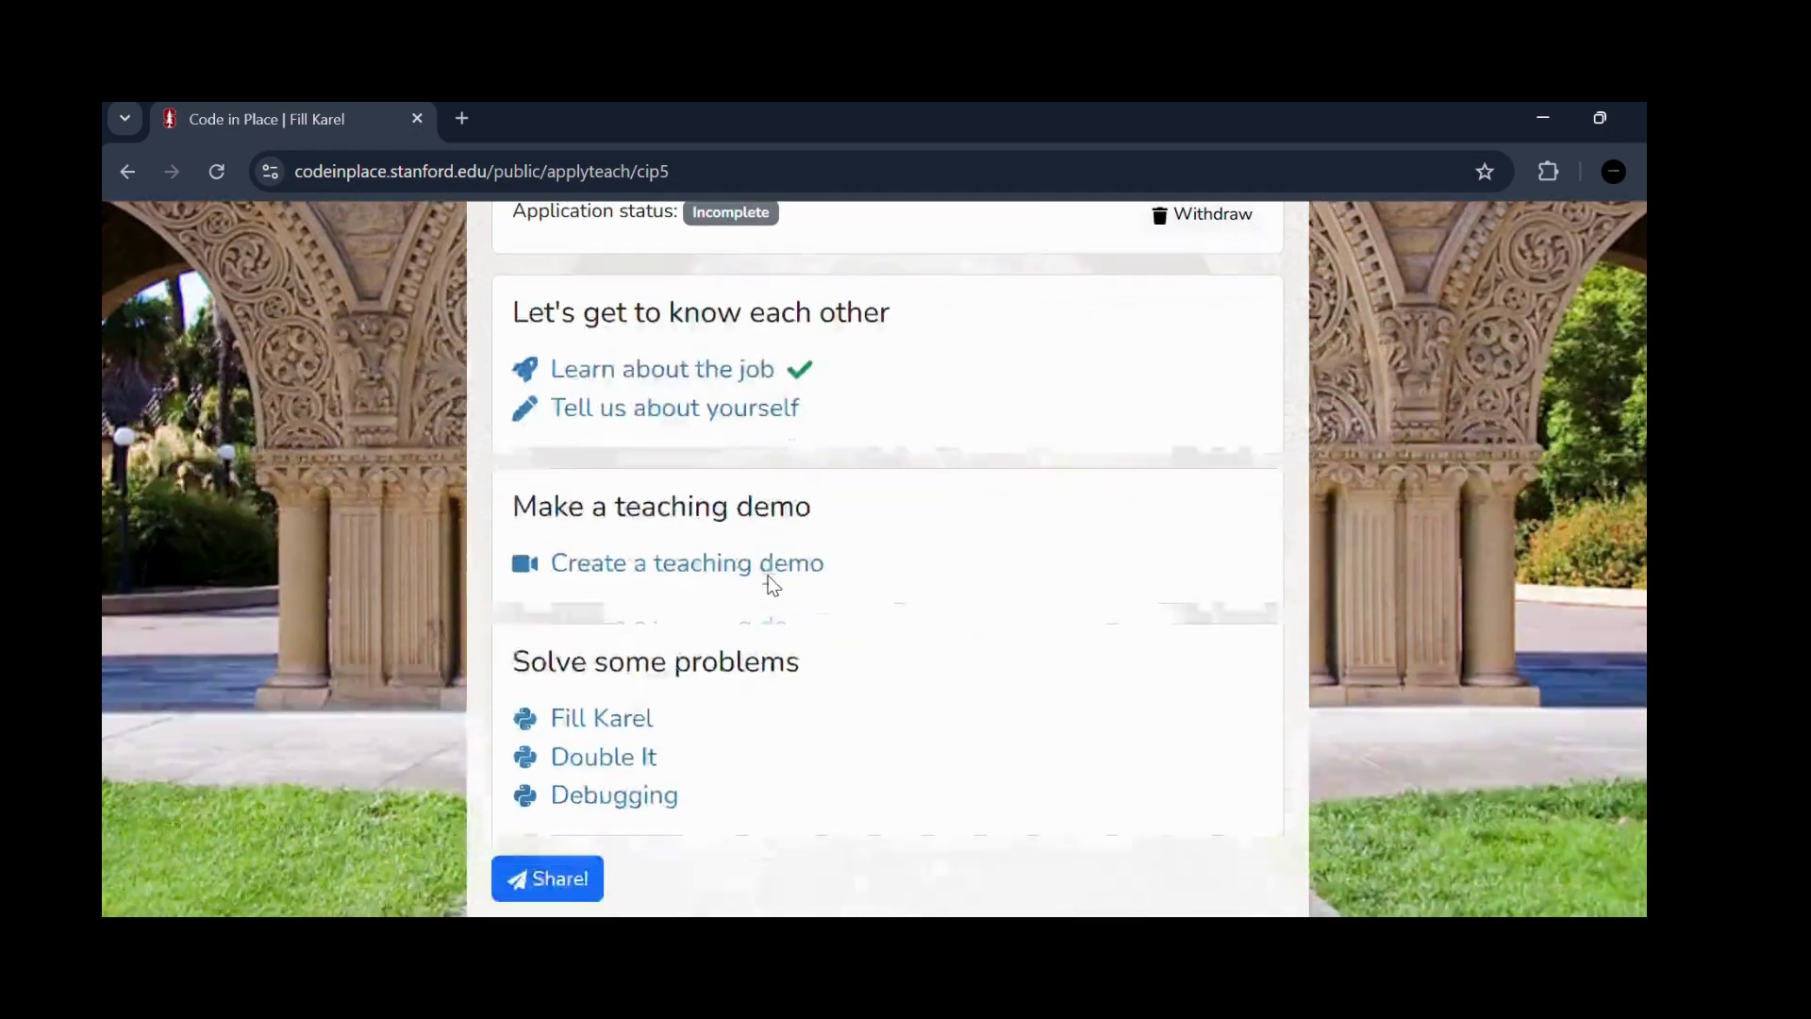
left_click(600, 758)
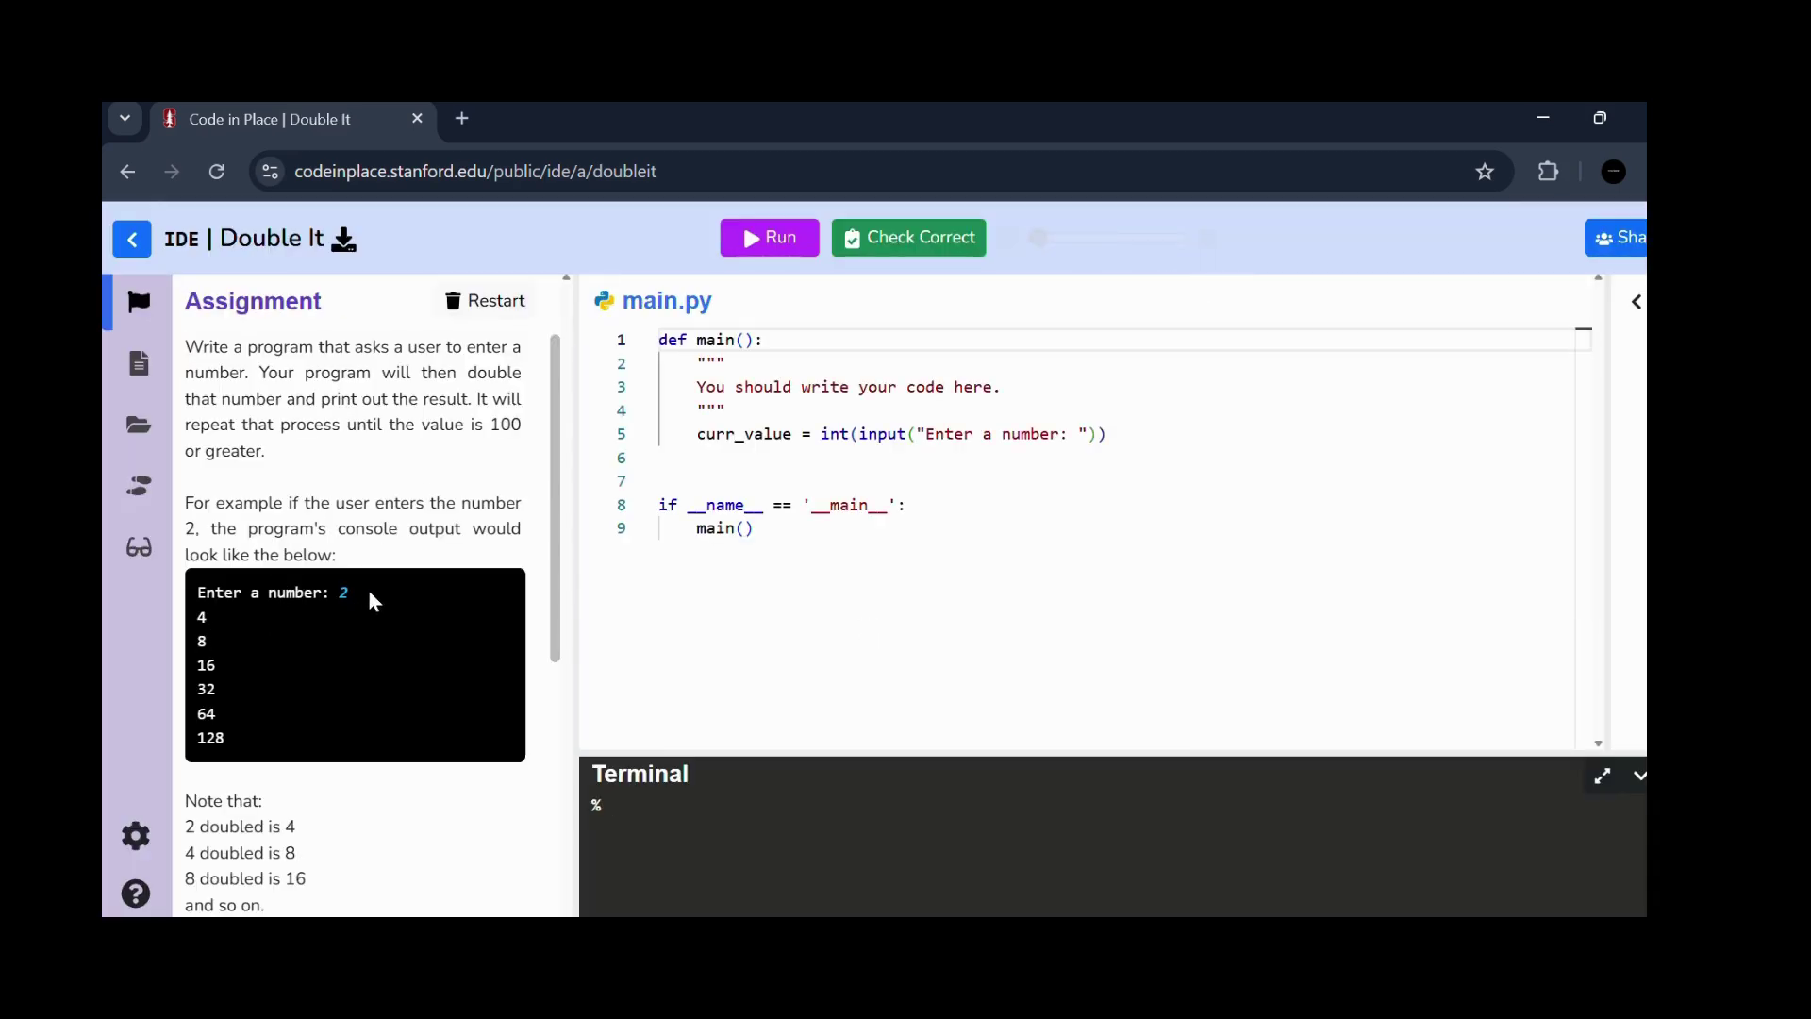
- Examine the Double It assignment, including the sample output and while loop requirements, and the starter code in main.py
scroll(271, 693, "down", 1)
scroll(276, 702, "down", 2)
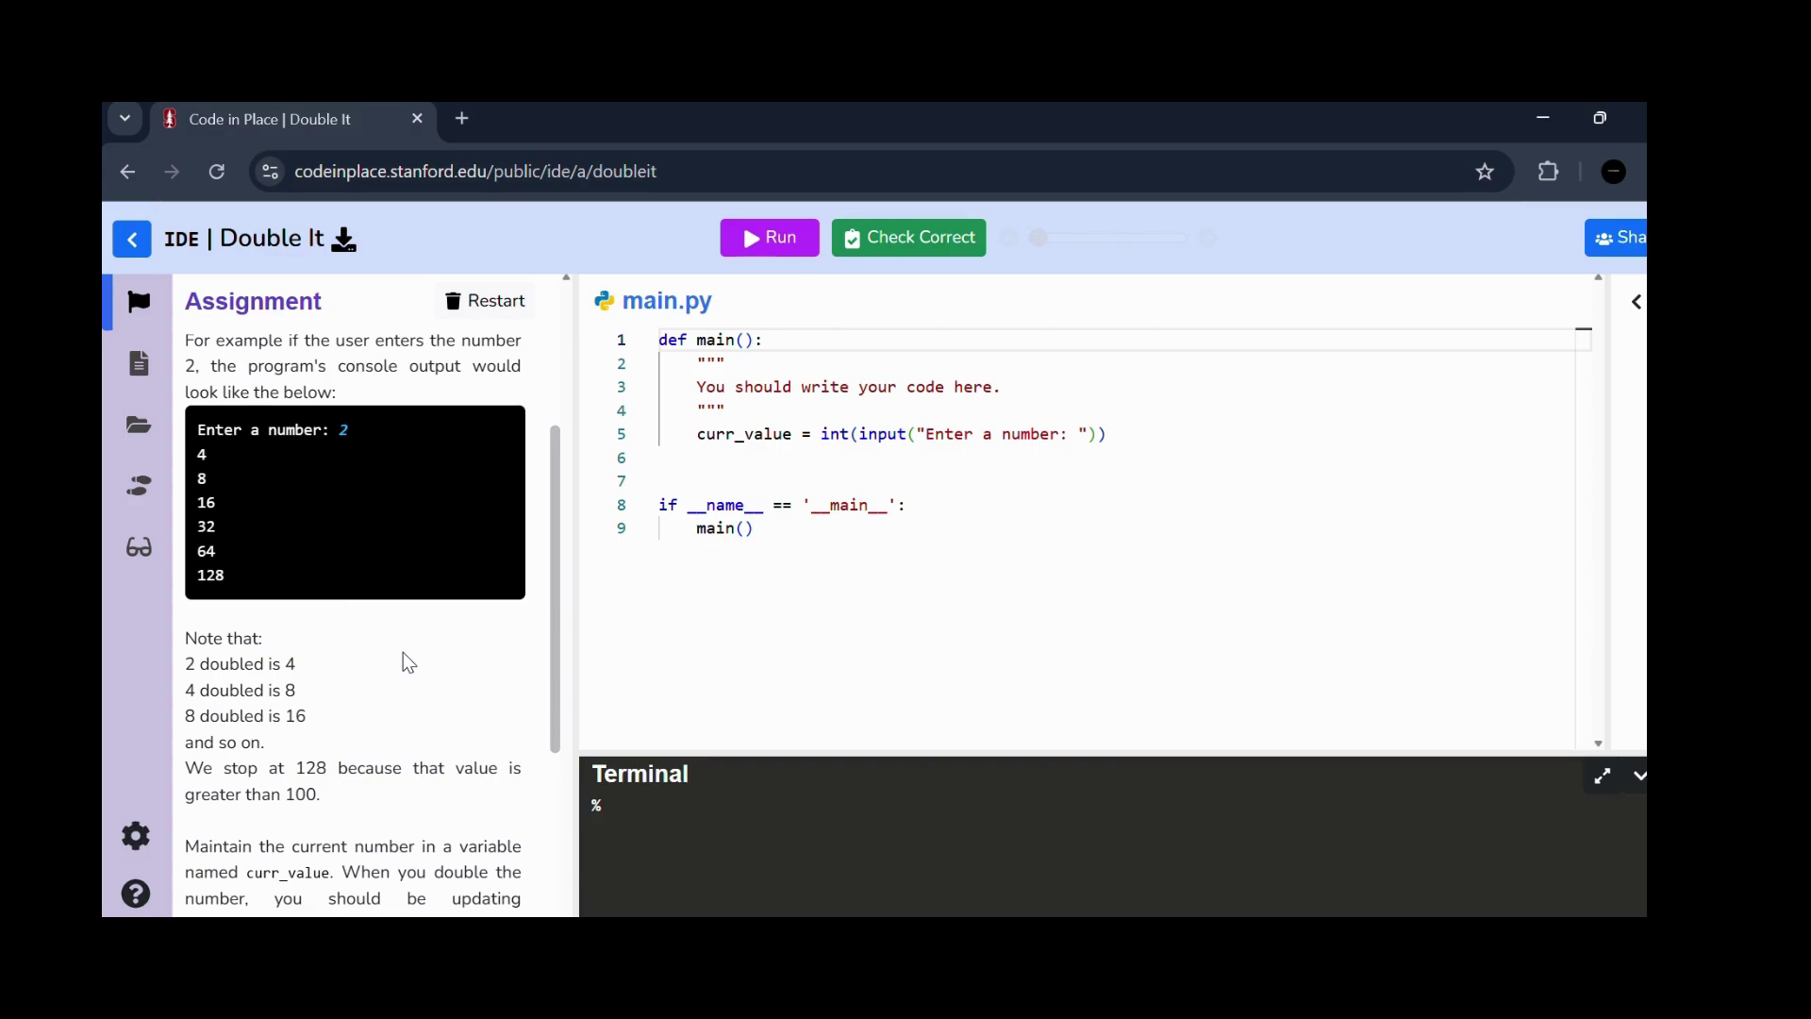
scroll(402, 653, "down", 3)
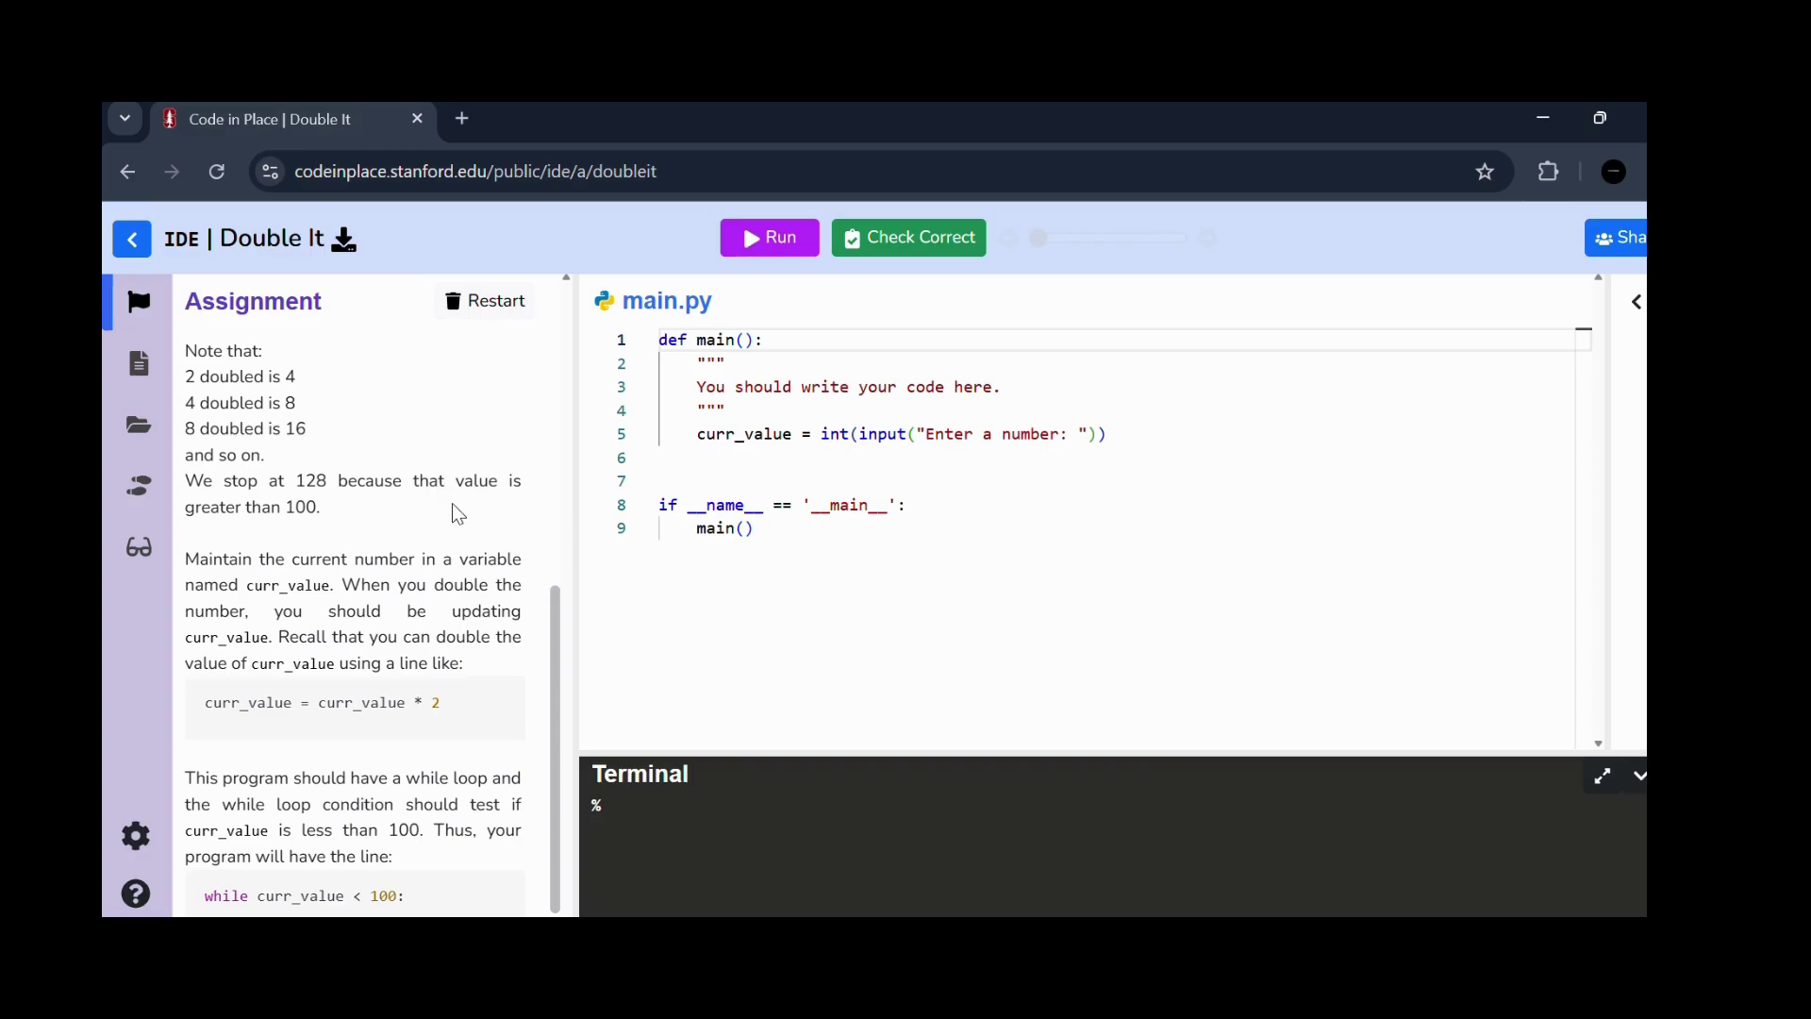
left_click(834, 475)
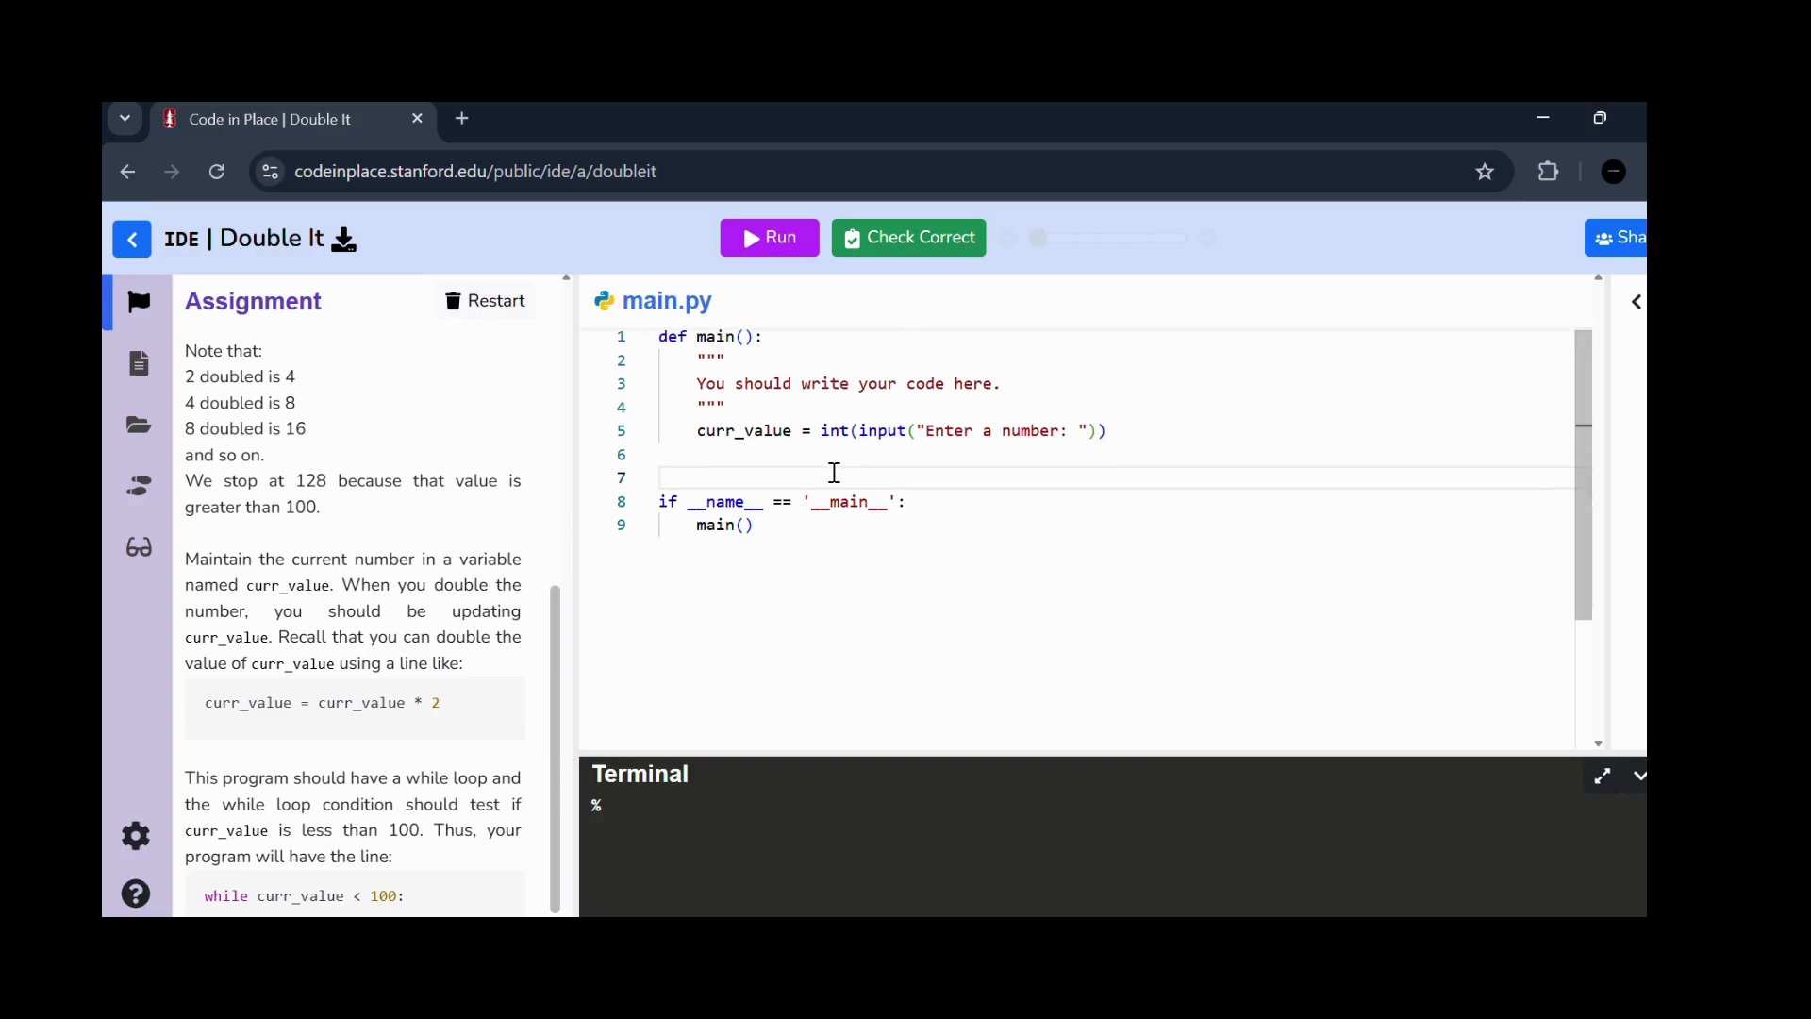
scroll(834, 473, "down", 3)
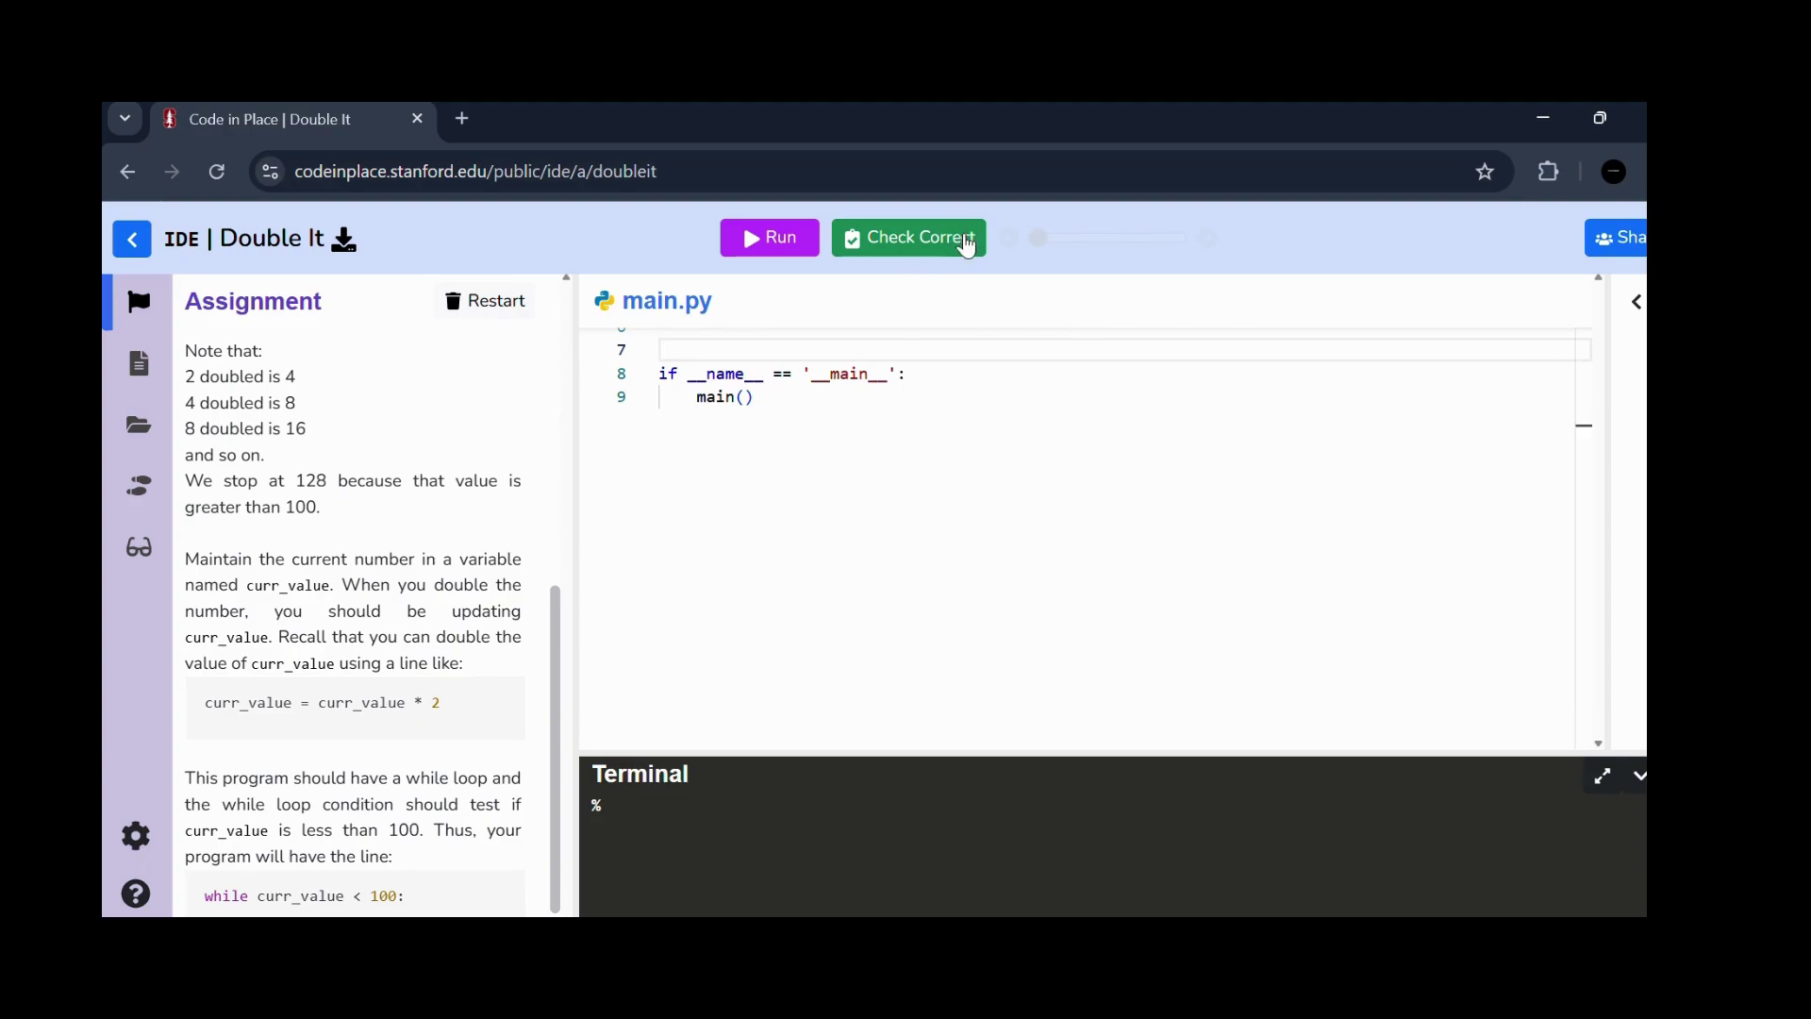
scroll(641, 492, "down", 1)
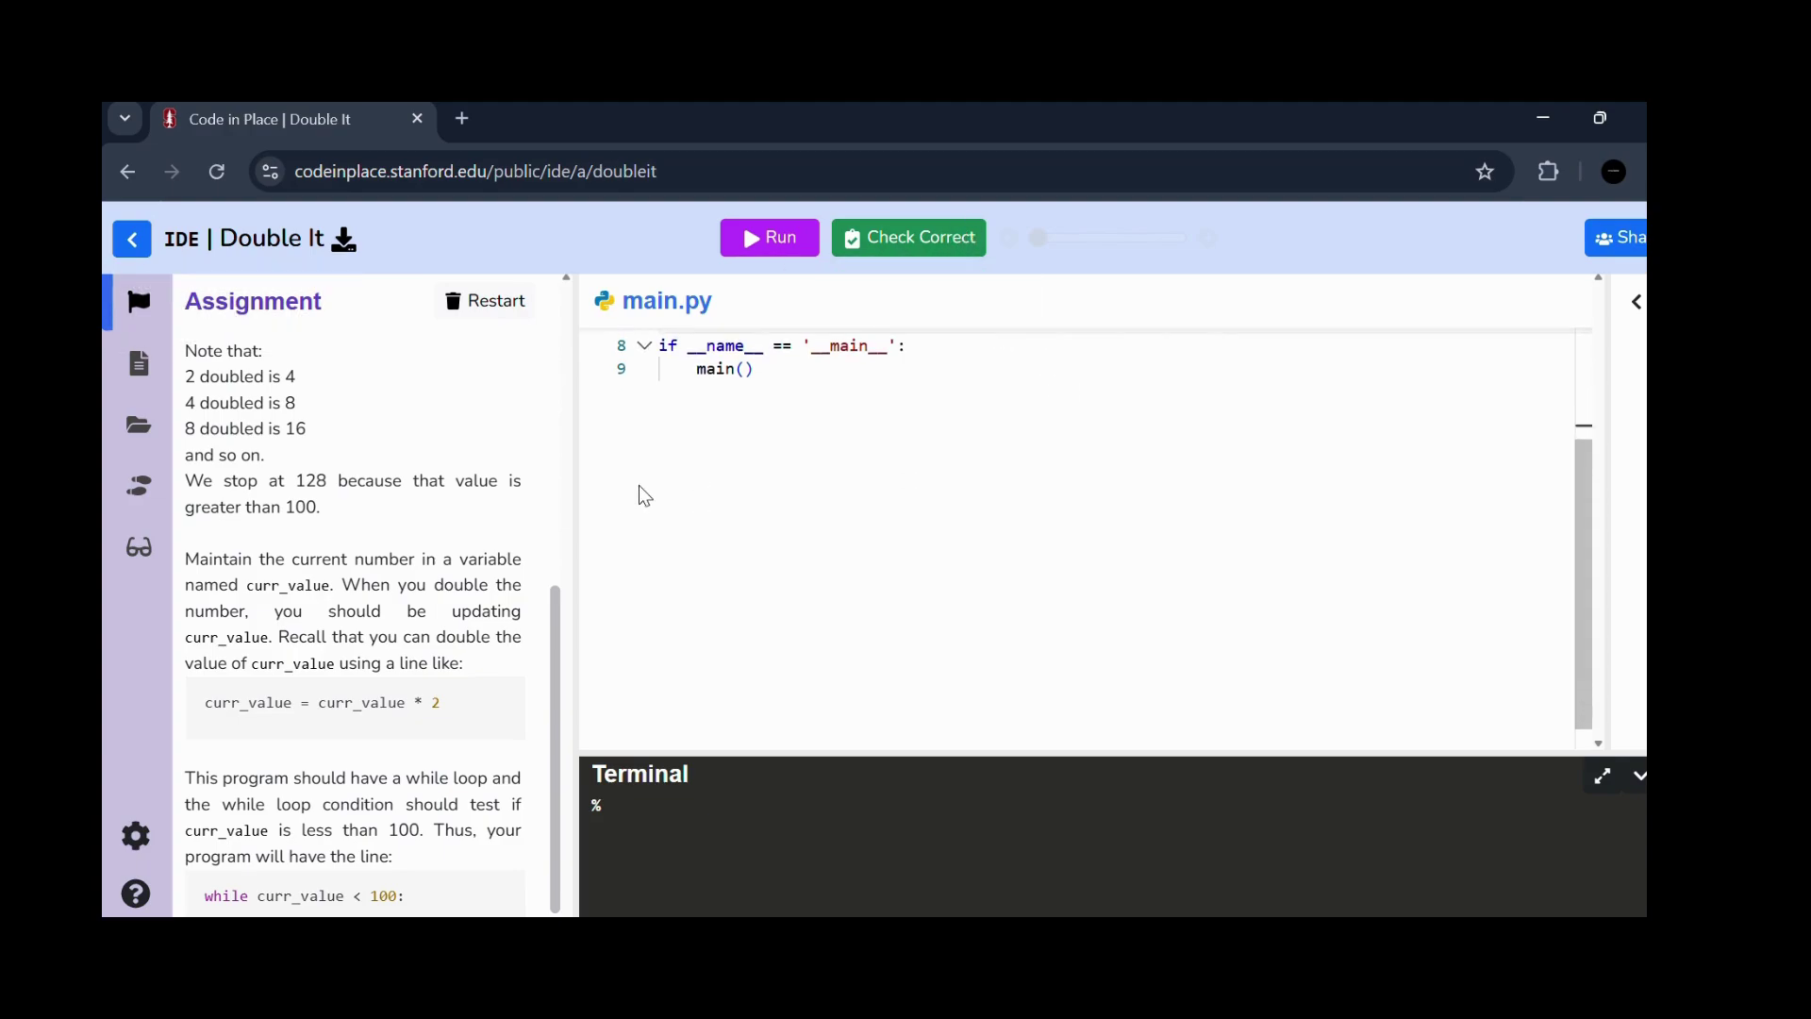
scroll(297, 580, "down", 1)
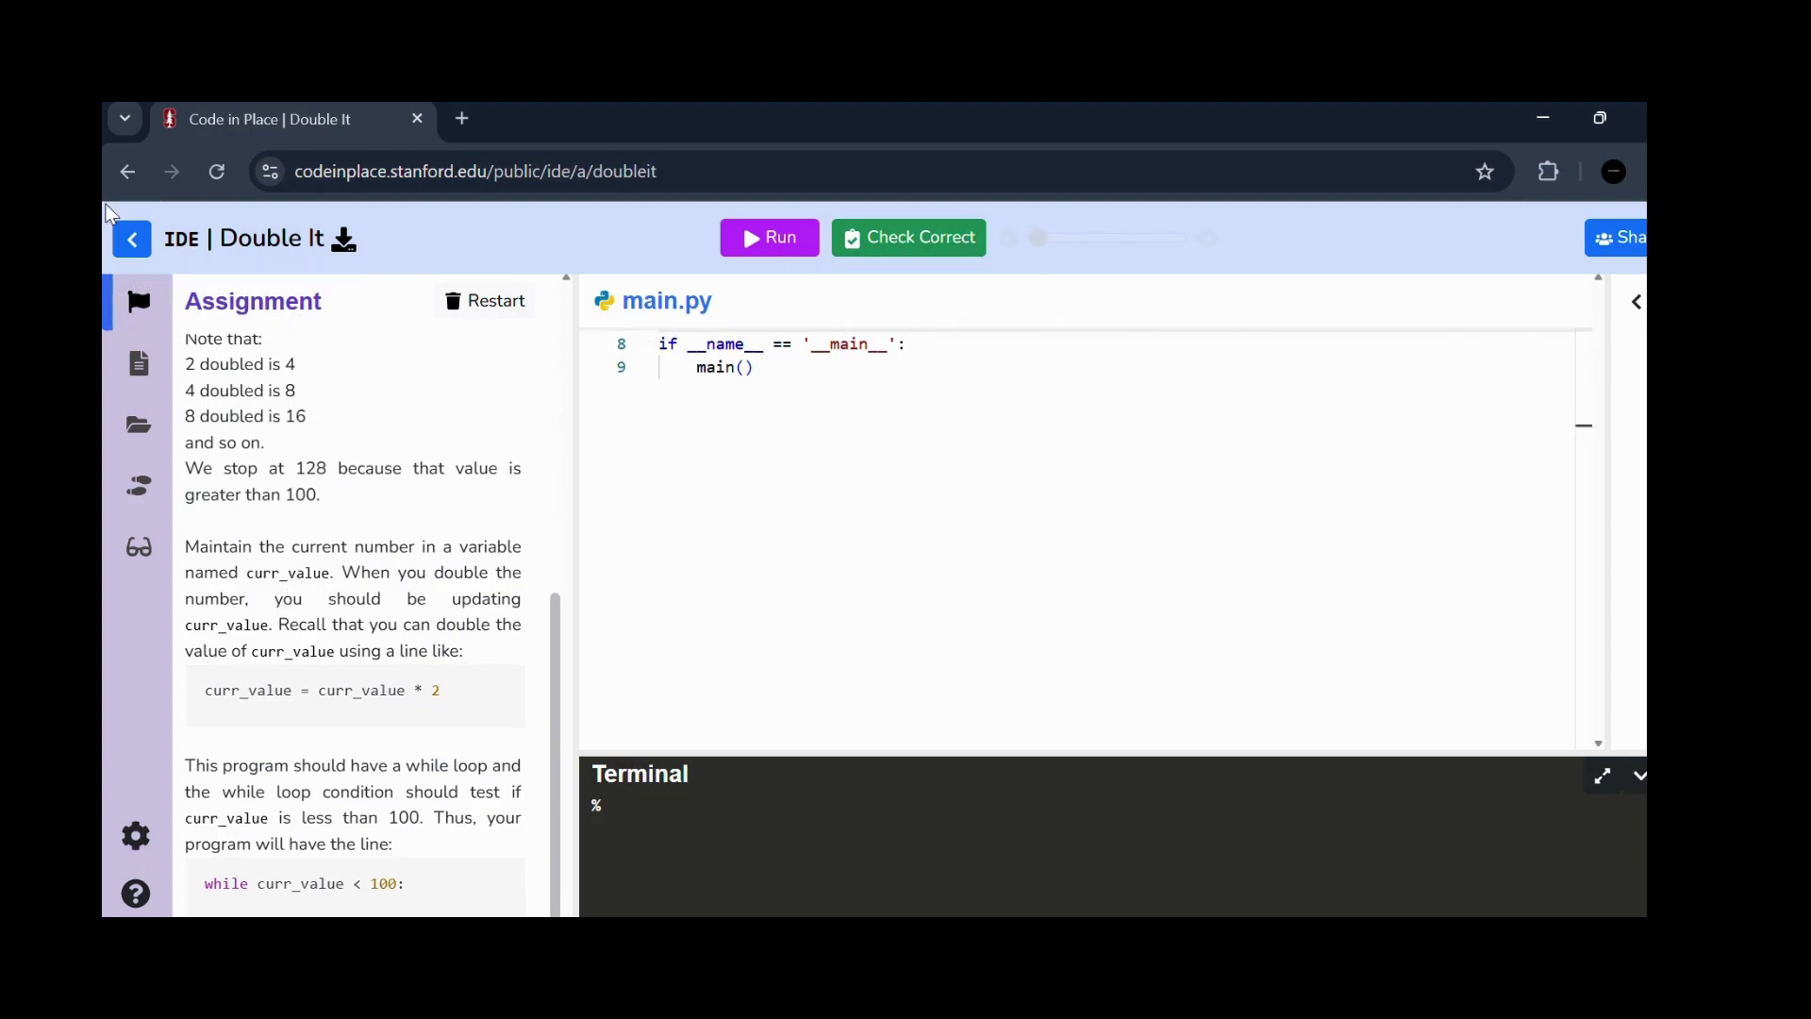
- Go back to the application overview and open the "Debugging" problem
left_click(145, 226)
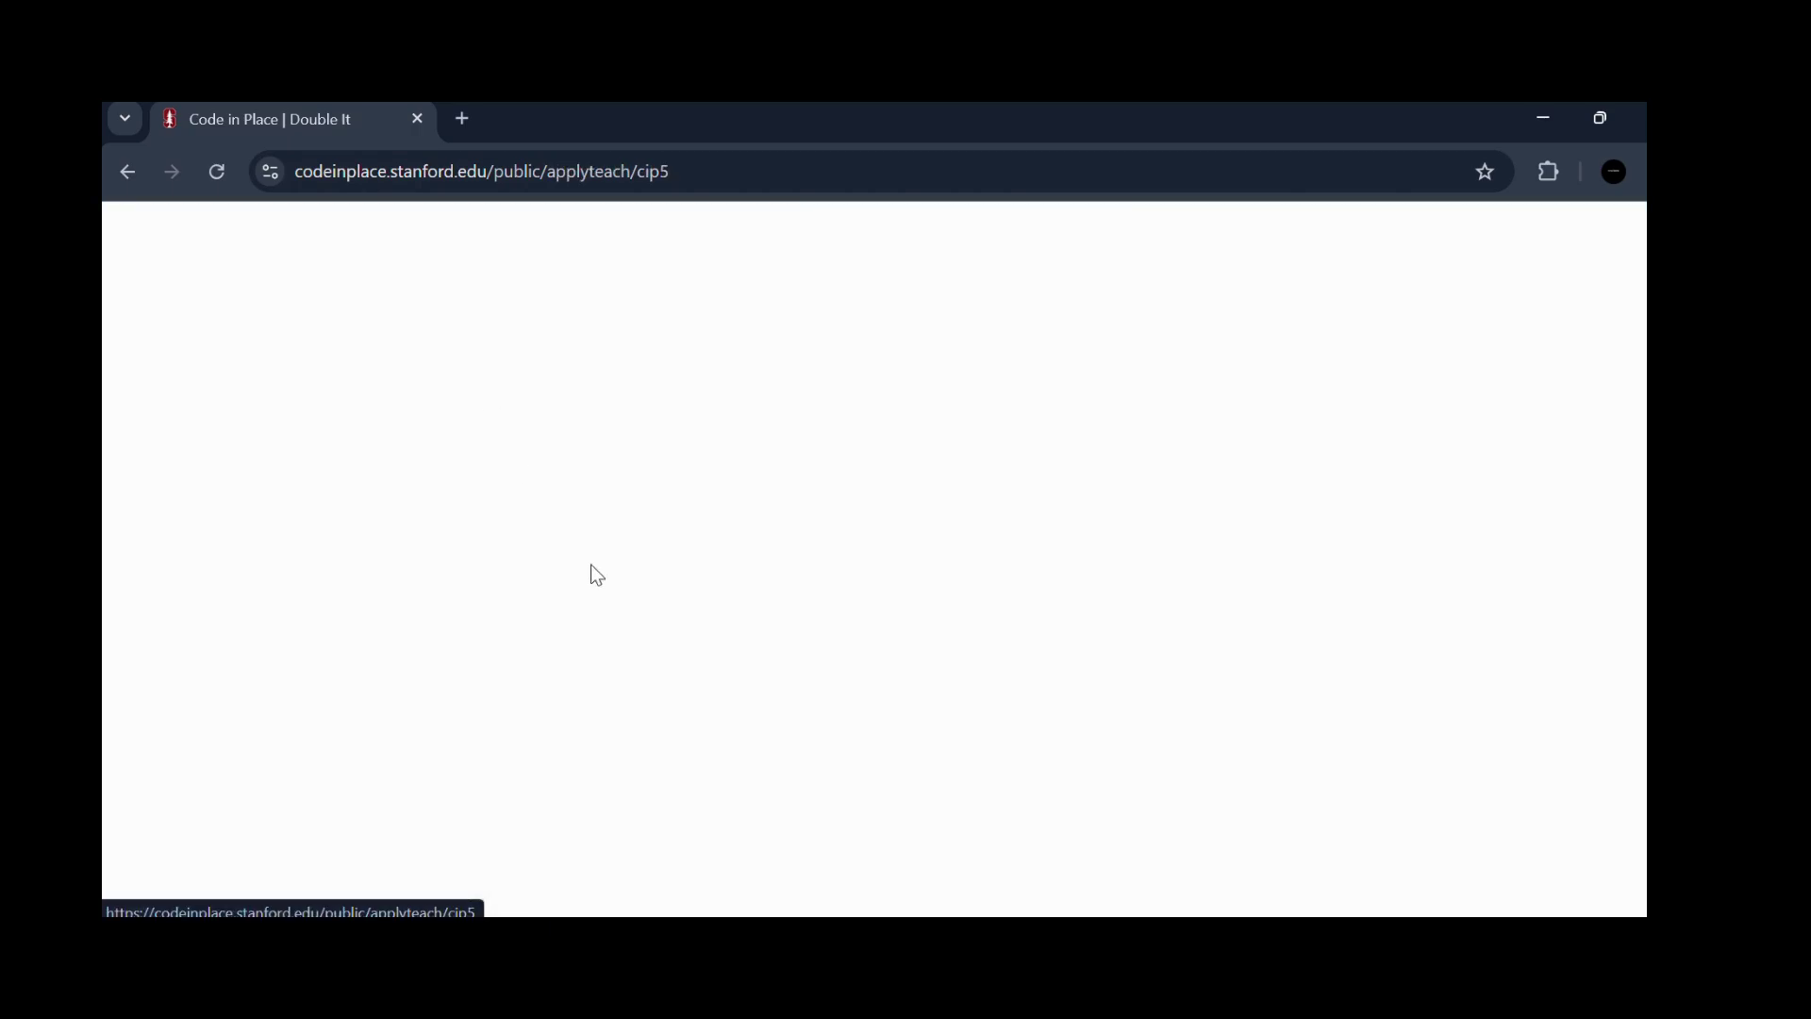
scroll(886, 693, "down", 3)
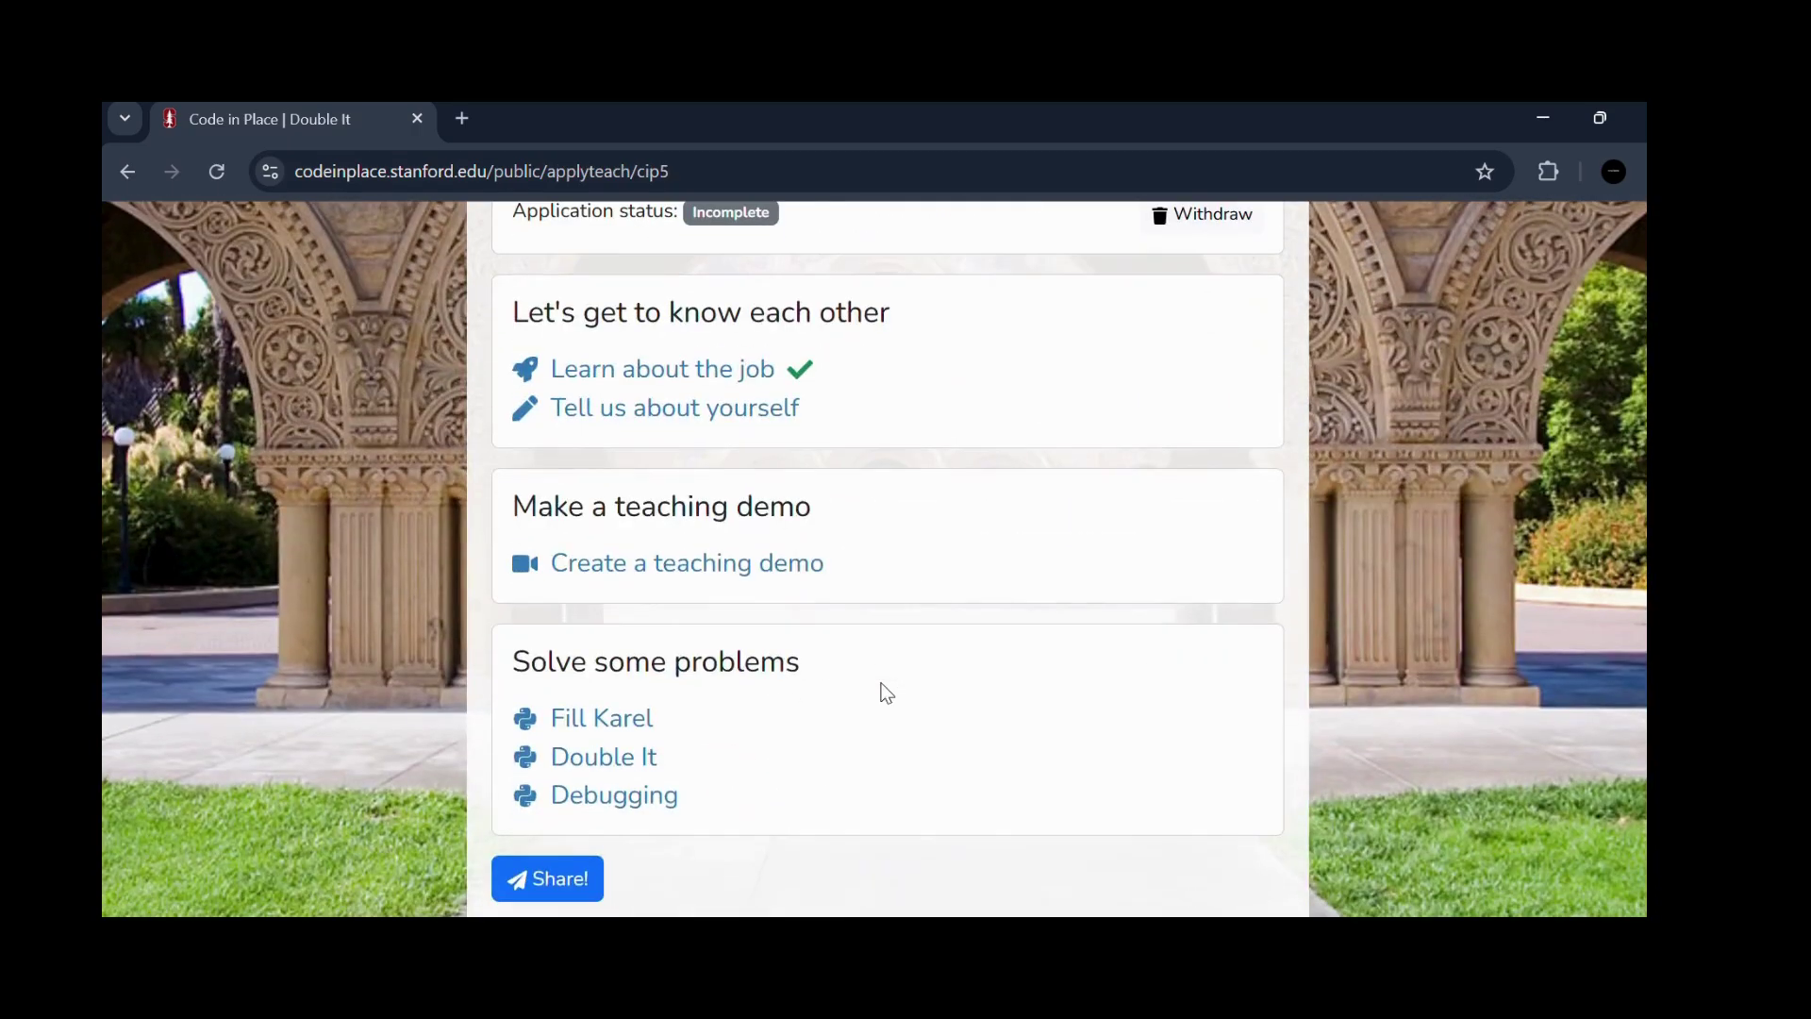
left_click(663, 797)
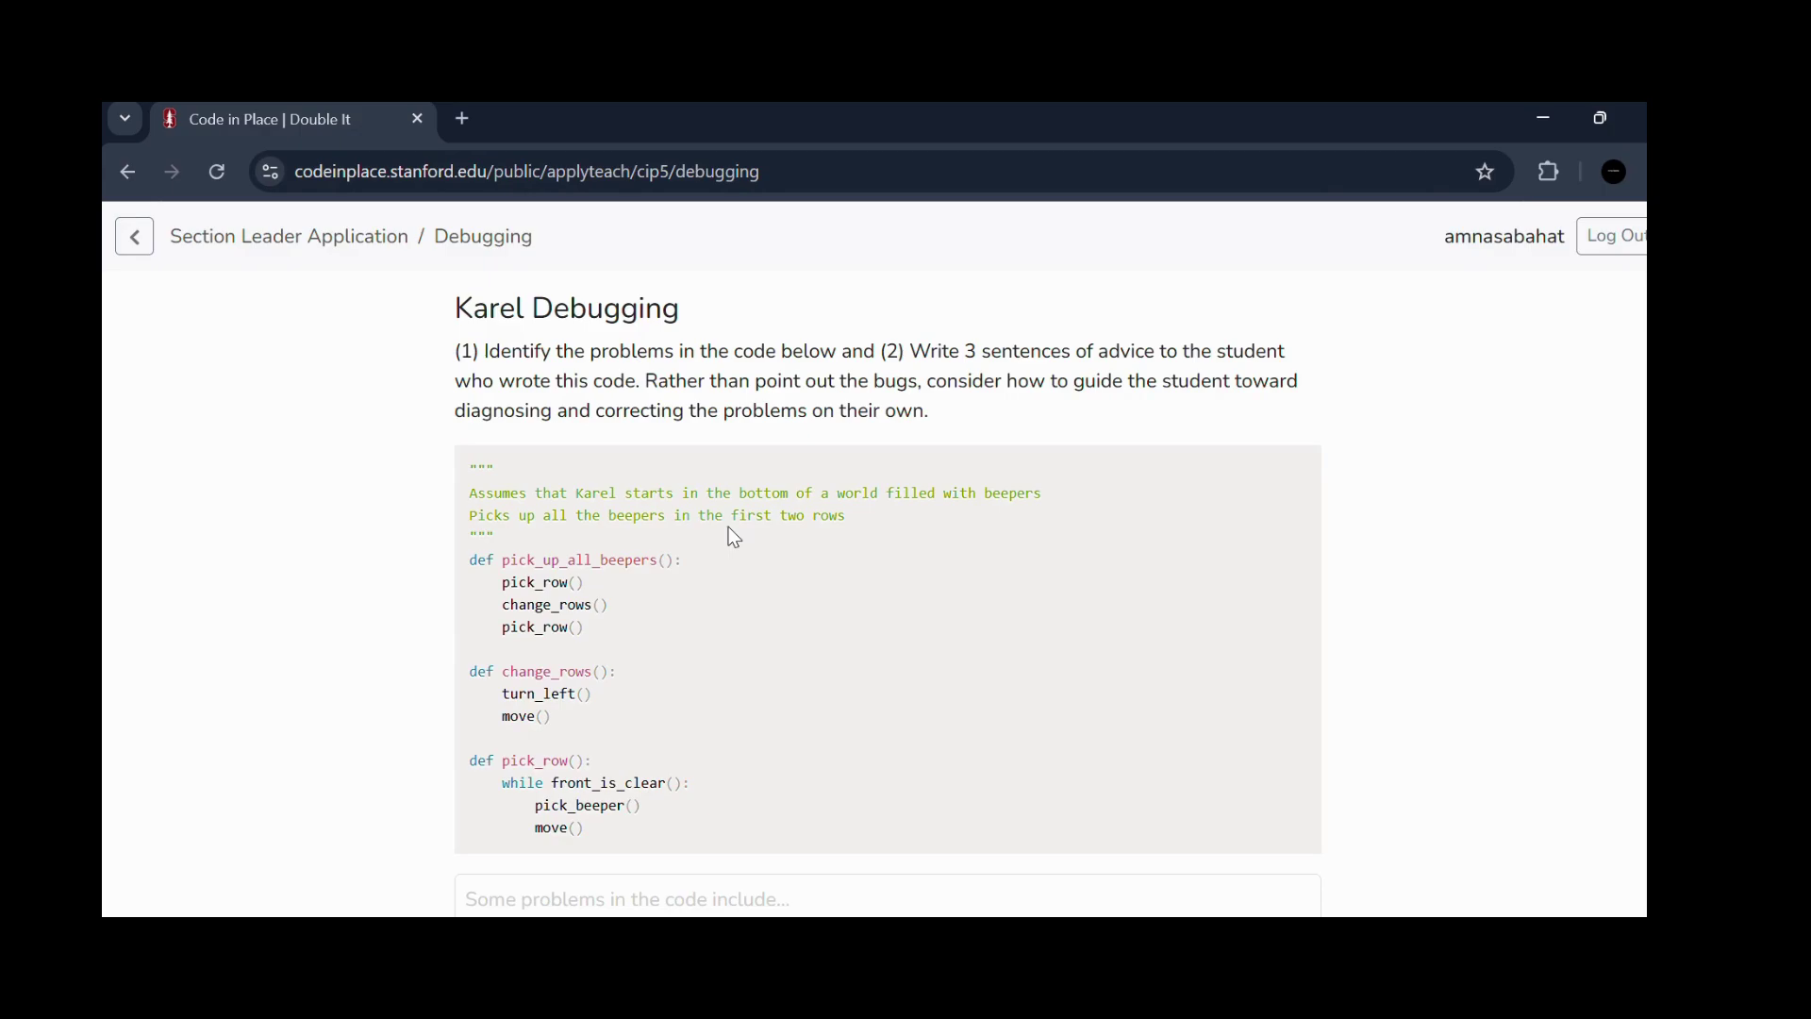
- Read the Karel Debugging exercise and its student code, leaving the answer field empty
scroll(734, 536, "down", 1)
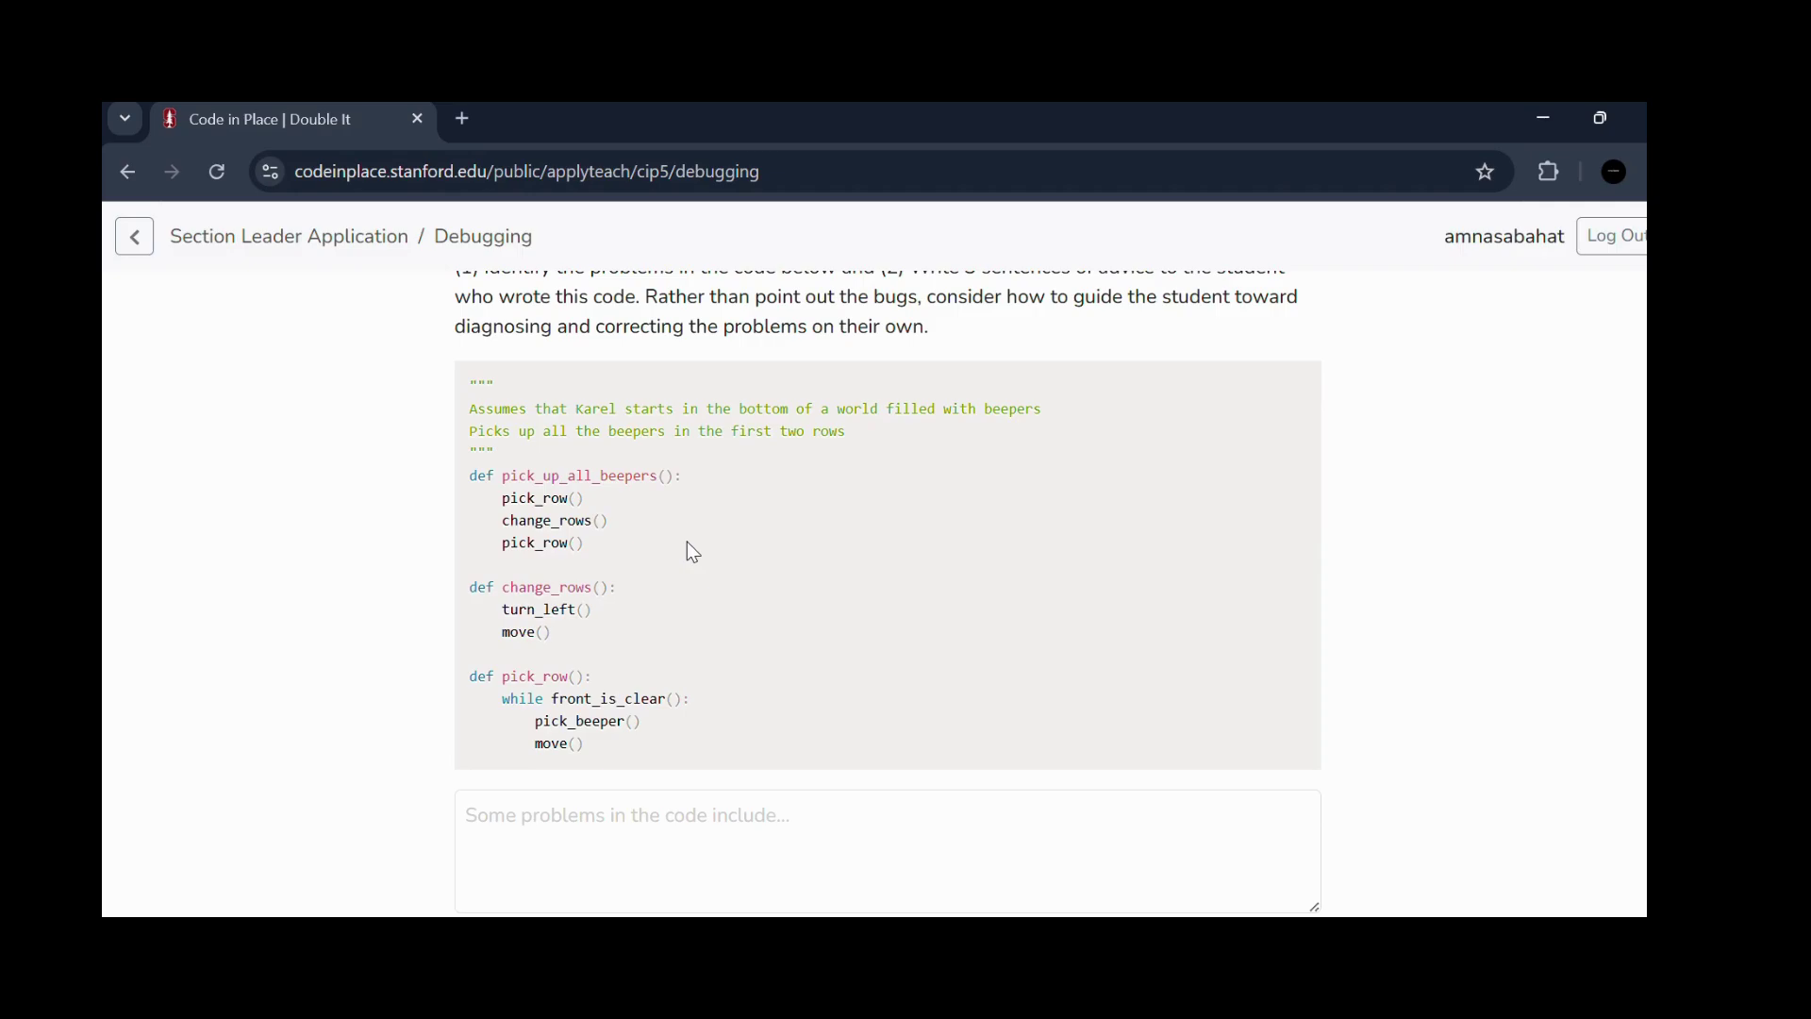
left_click(660, 845)
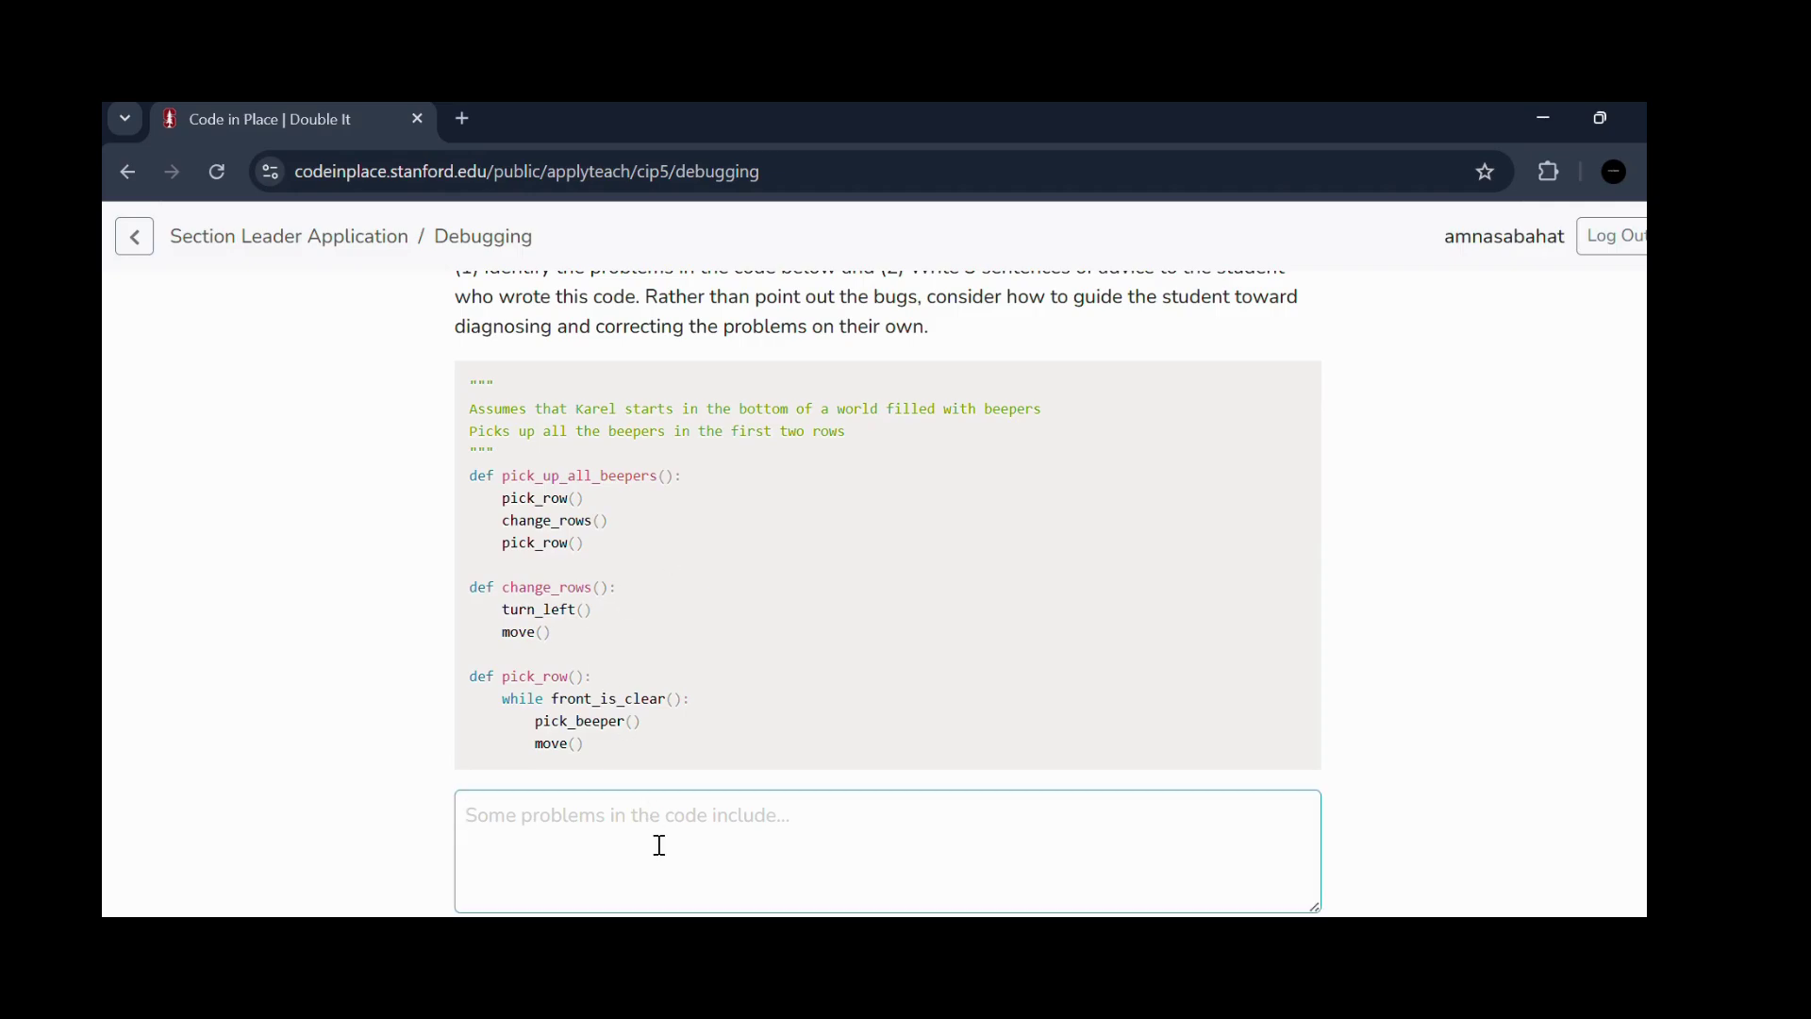
scroll(659, 845, "down", 7)
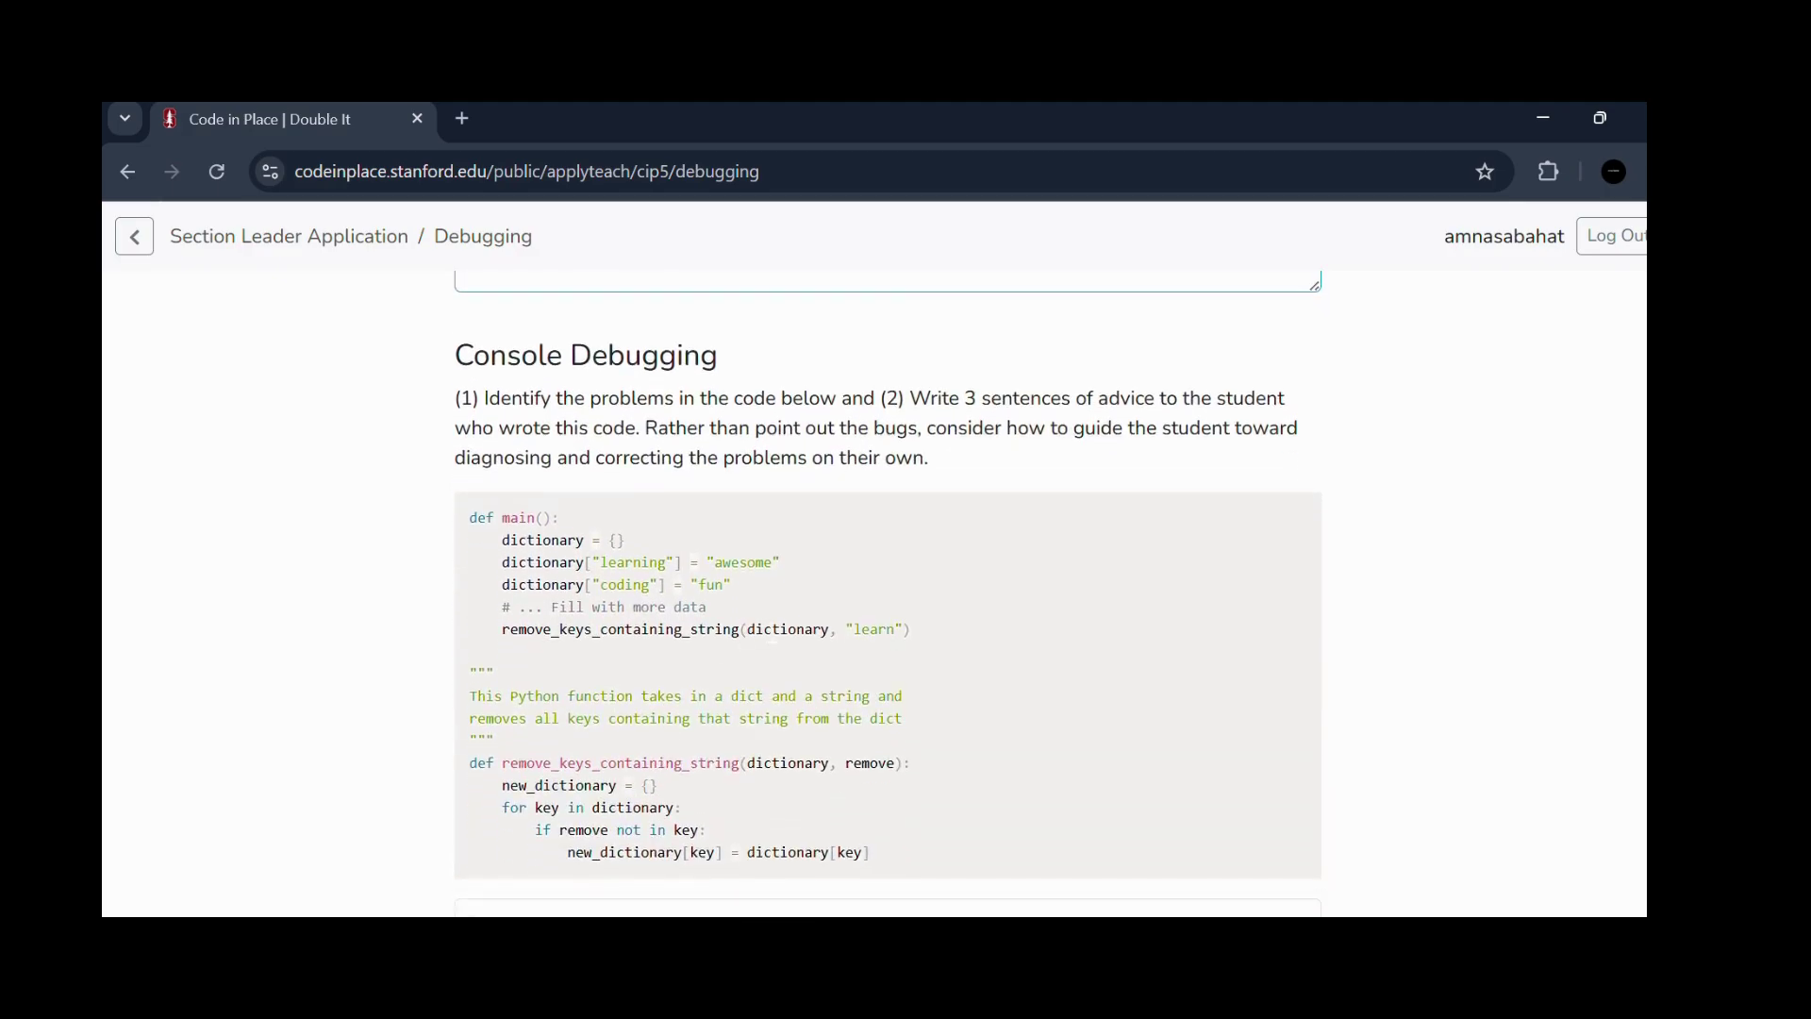
left_click(762, 615)
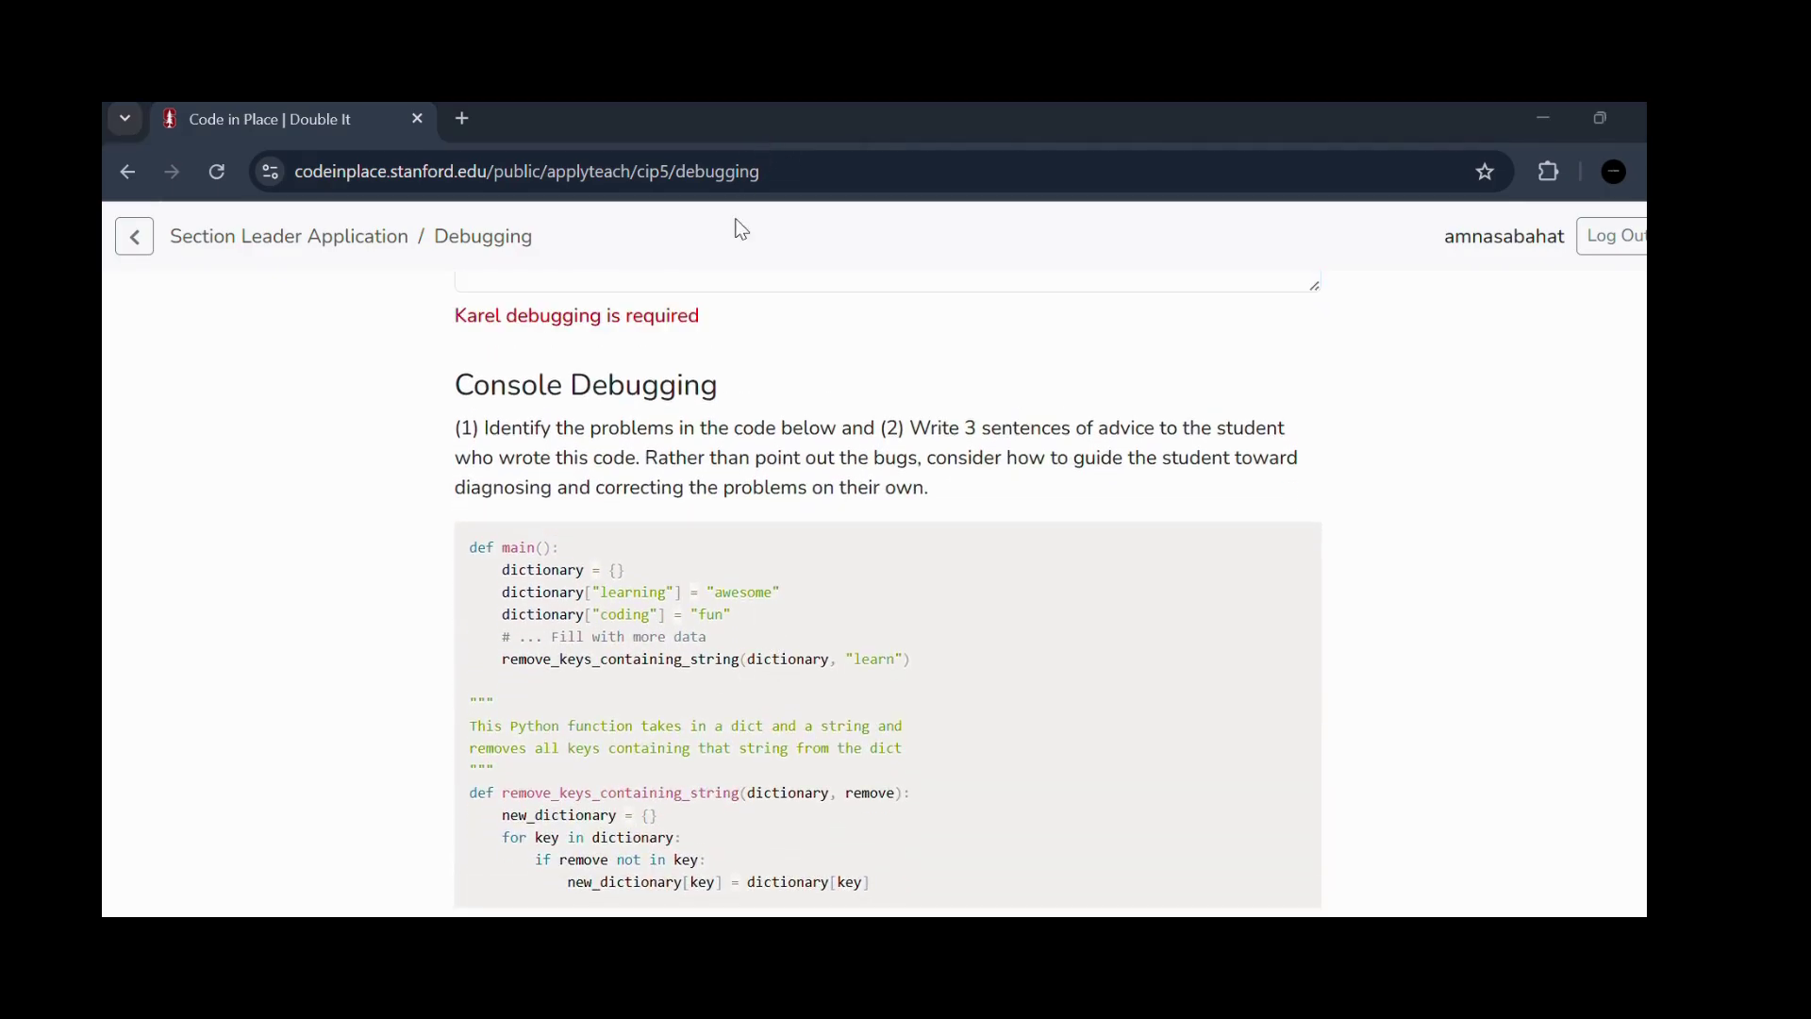
- Examine the Console Debugging exercise down to the end of the form, and return to the application overview's problem list
scroll(727, 563, "down", 2)
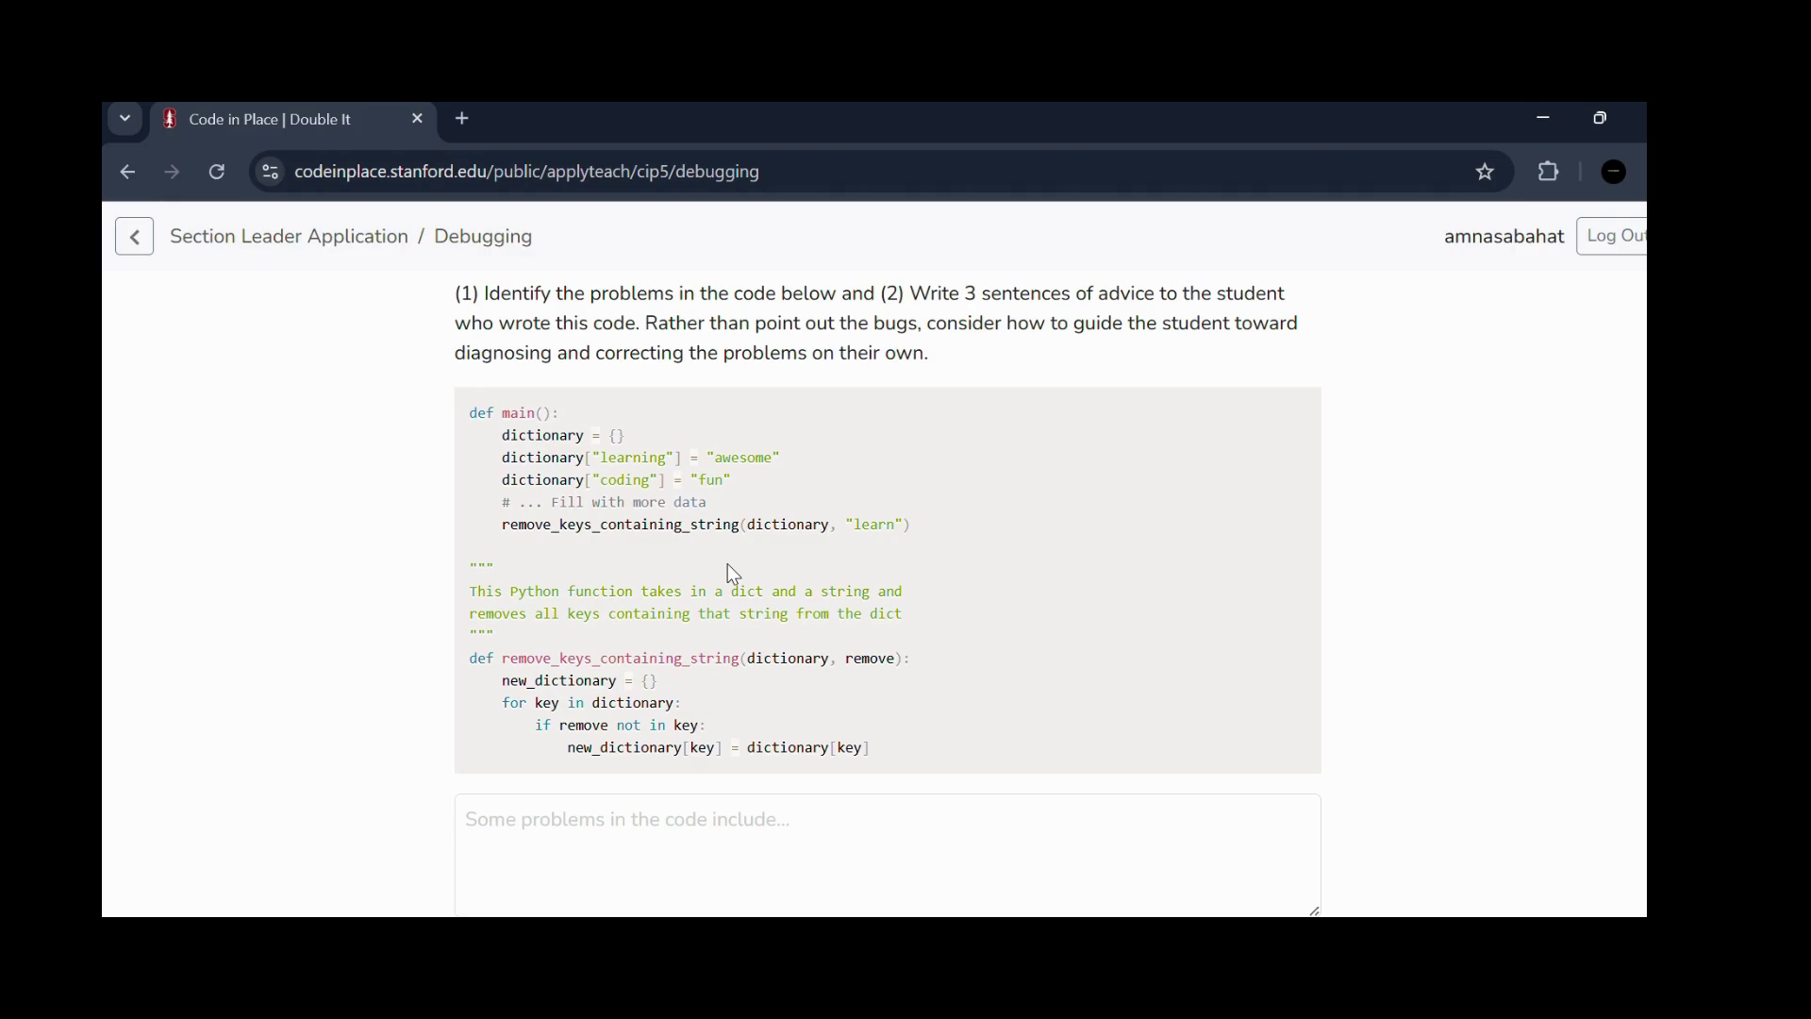
scroll(733, 573, "down", 1)
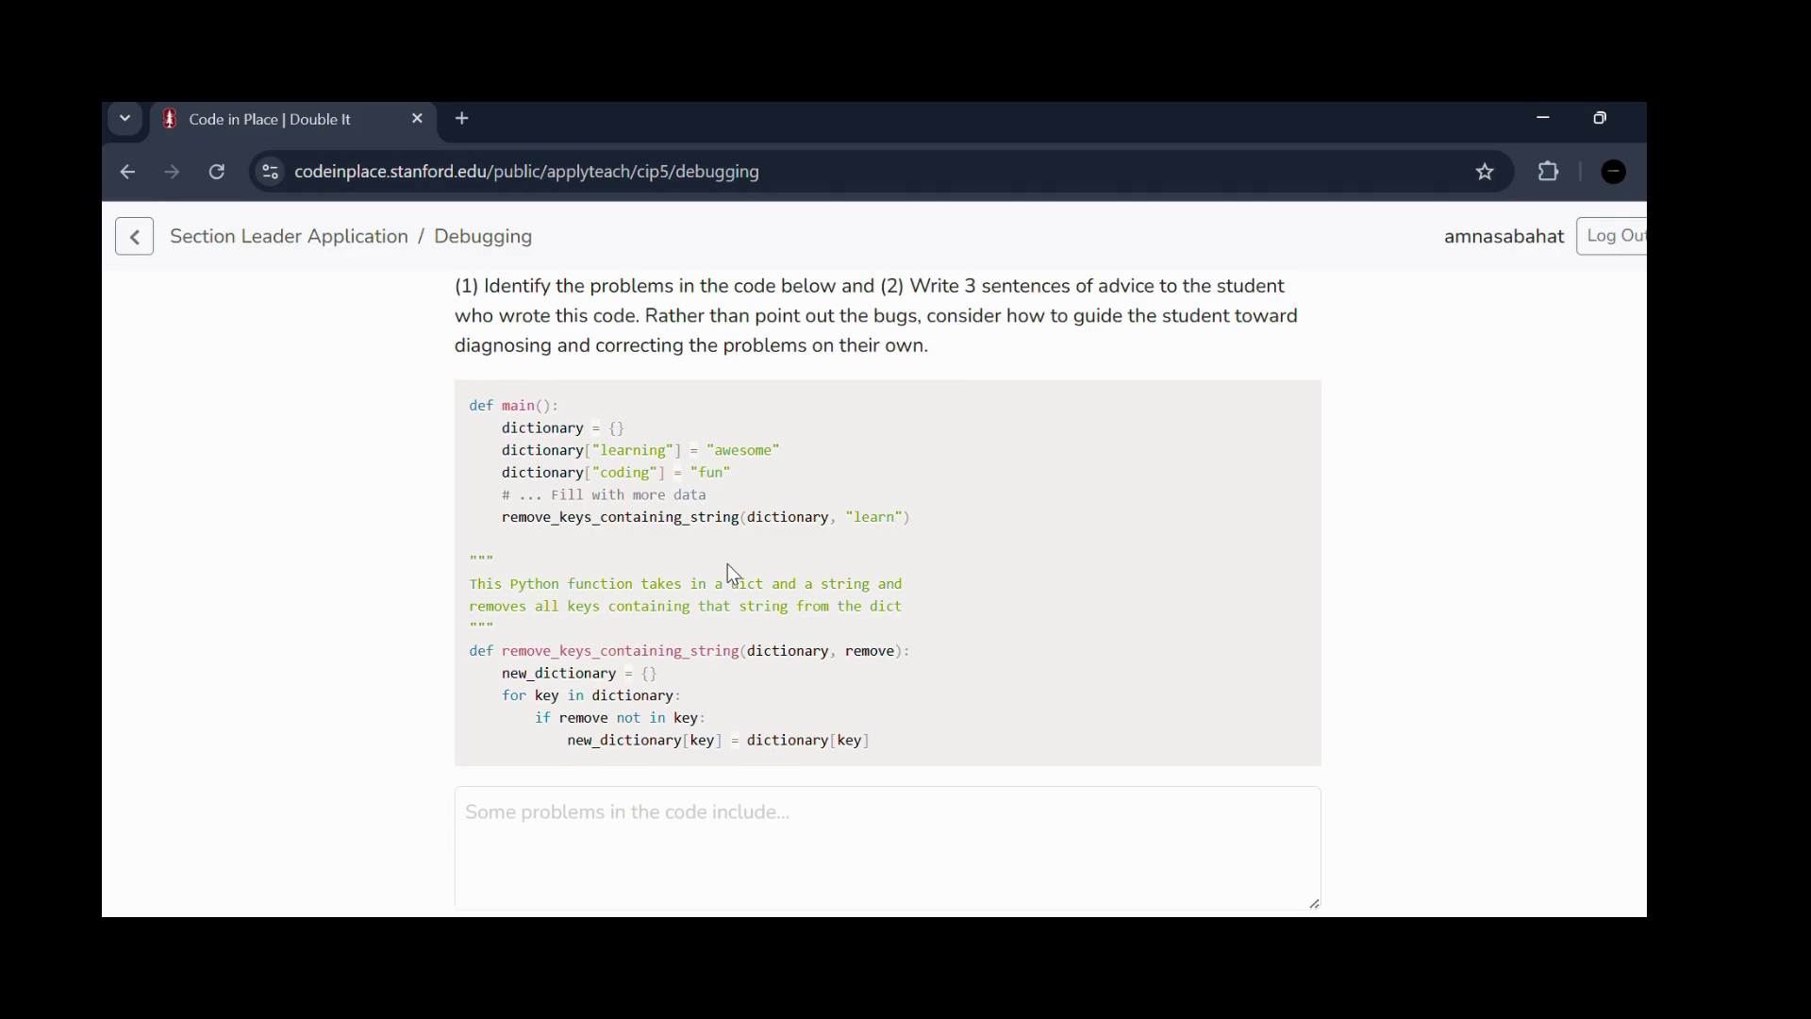
scroll(733, 574, "down", 2)
scroll(727, 563, "up", 1)
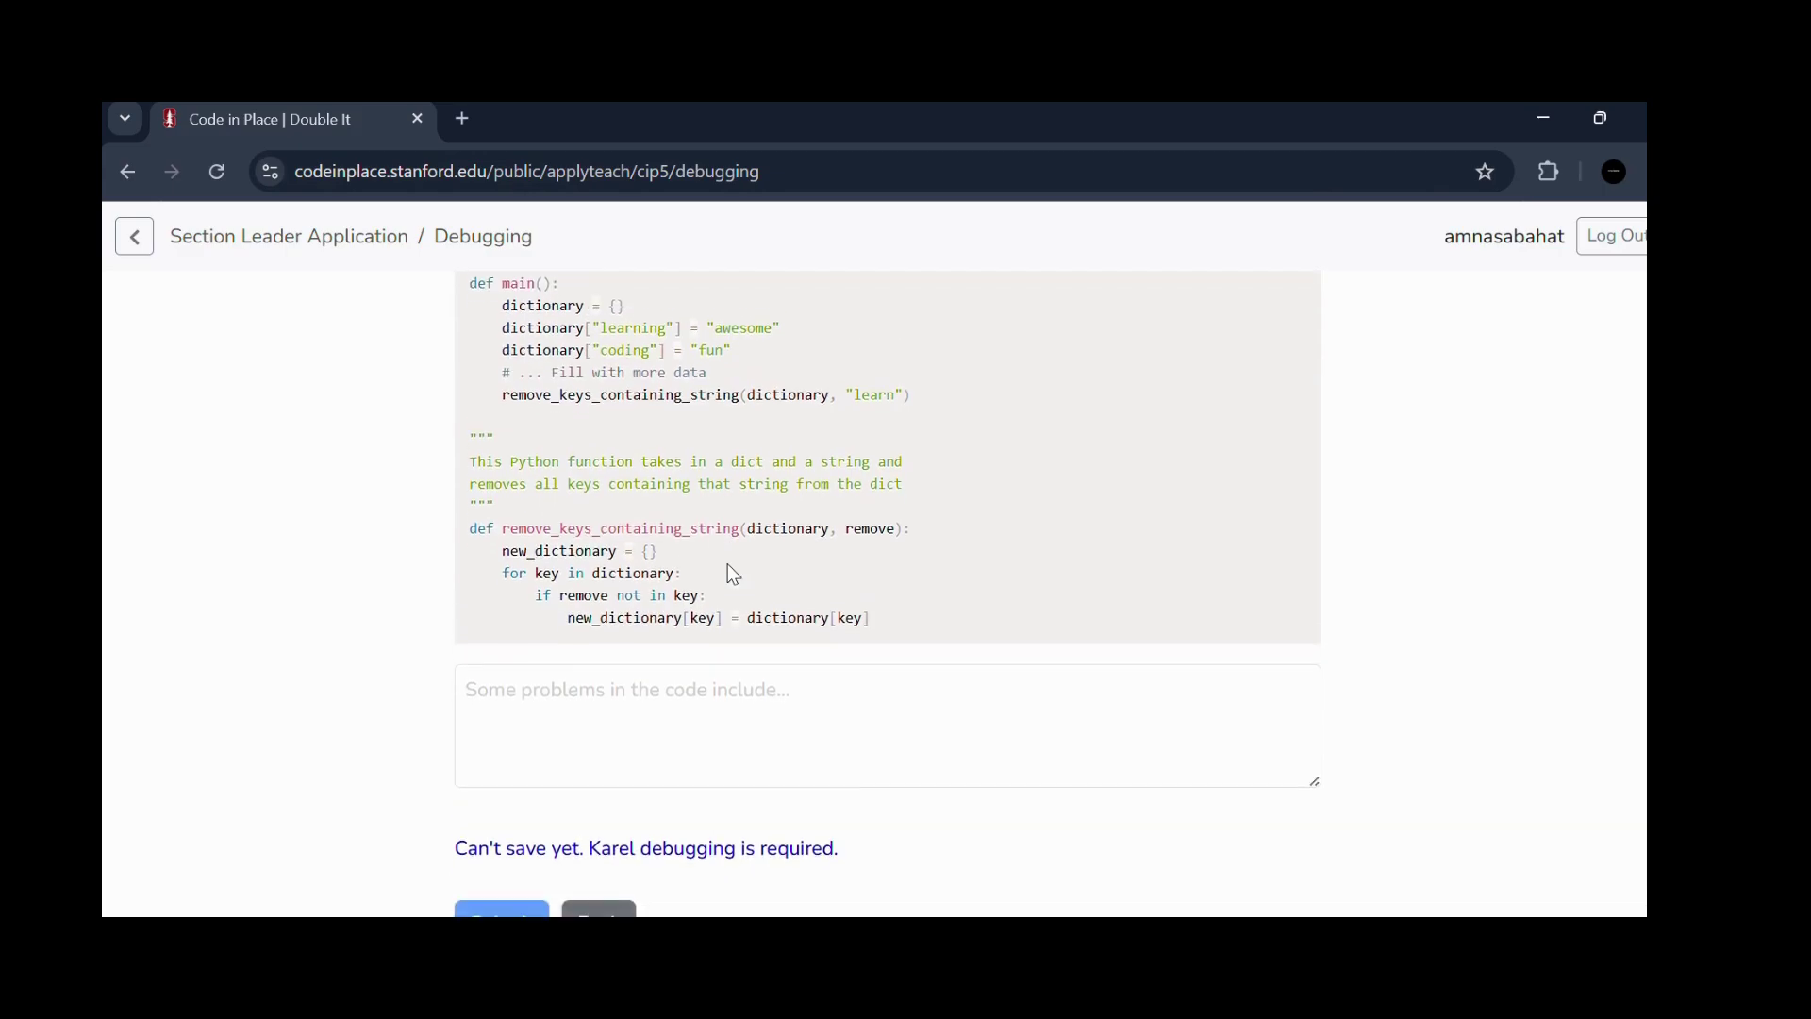
scroll(727, 571, "down", 1)
scroll(817, 740, "up", 10)
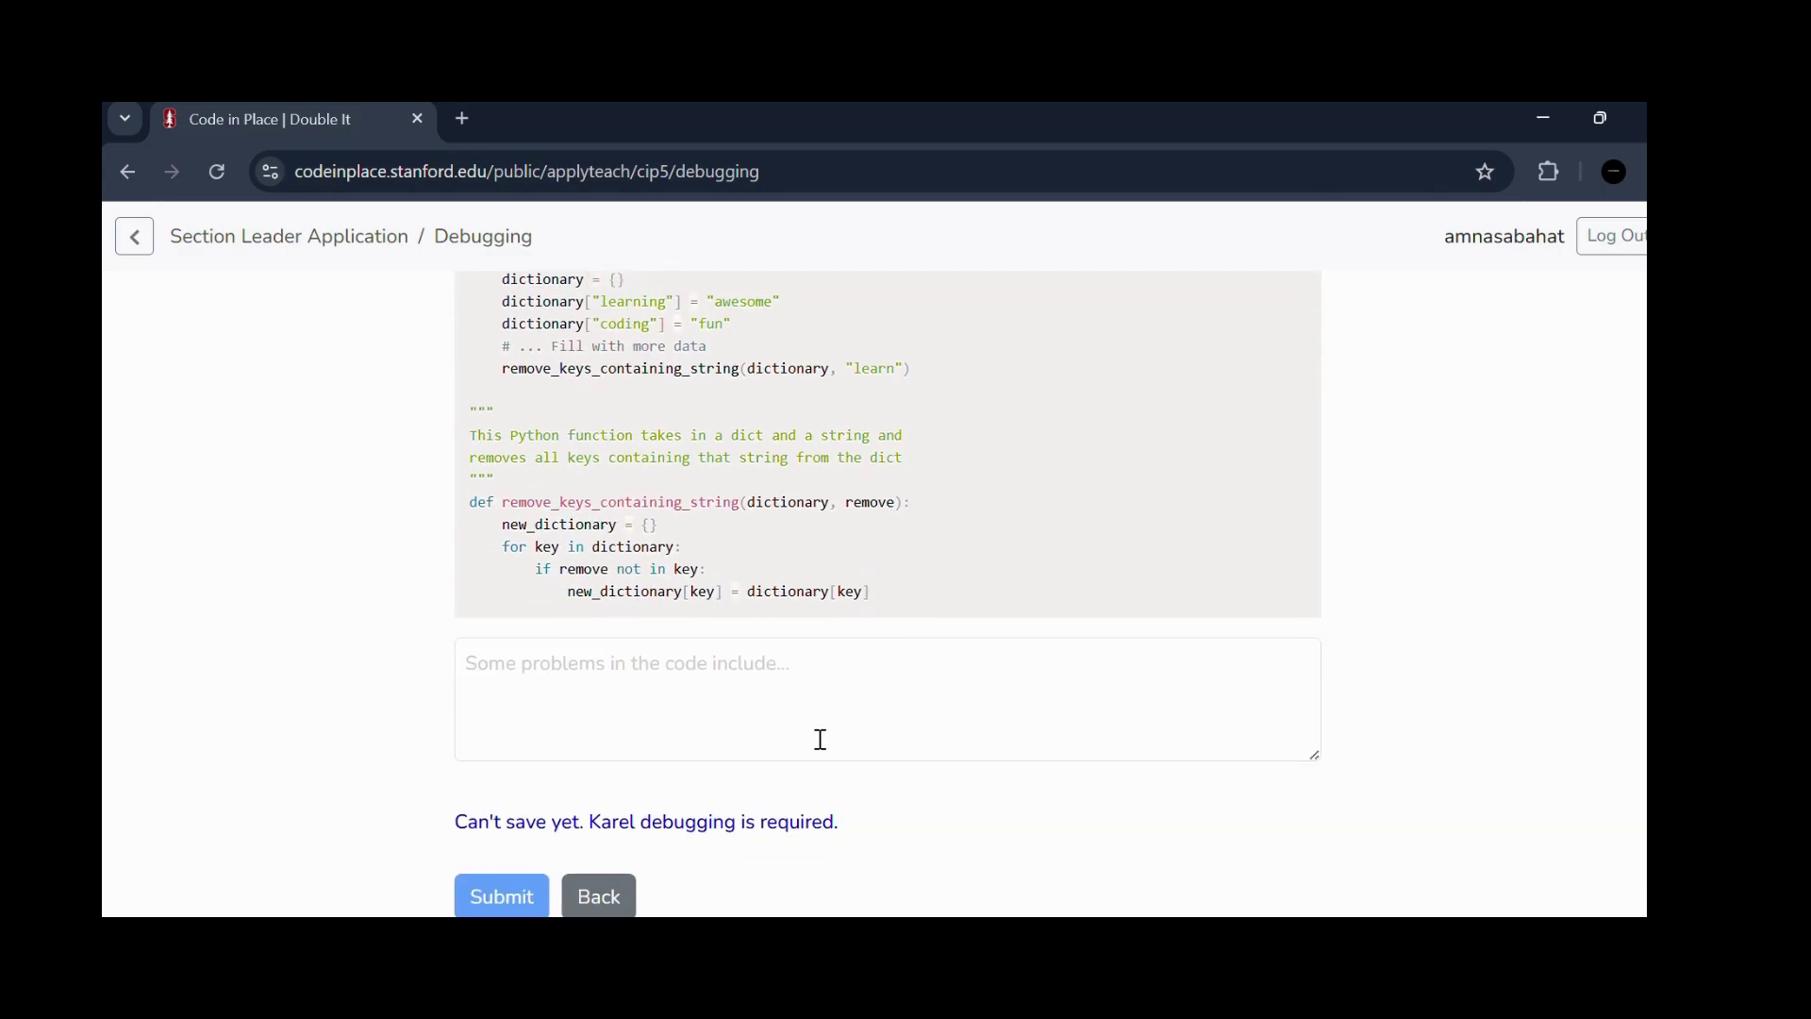
left_click(134, 237)
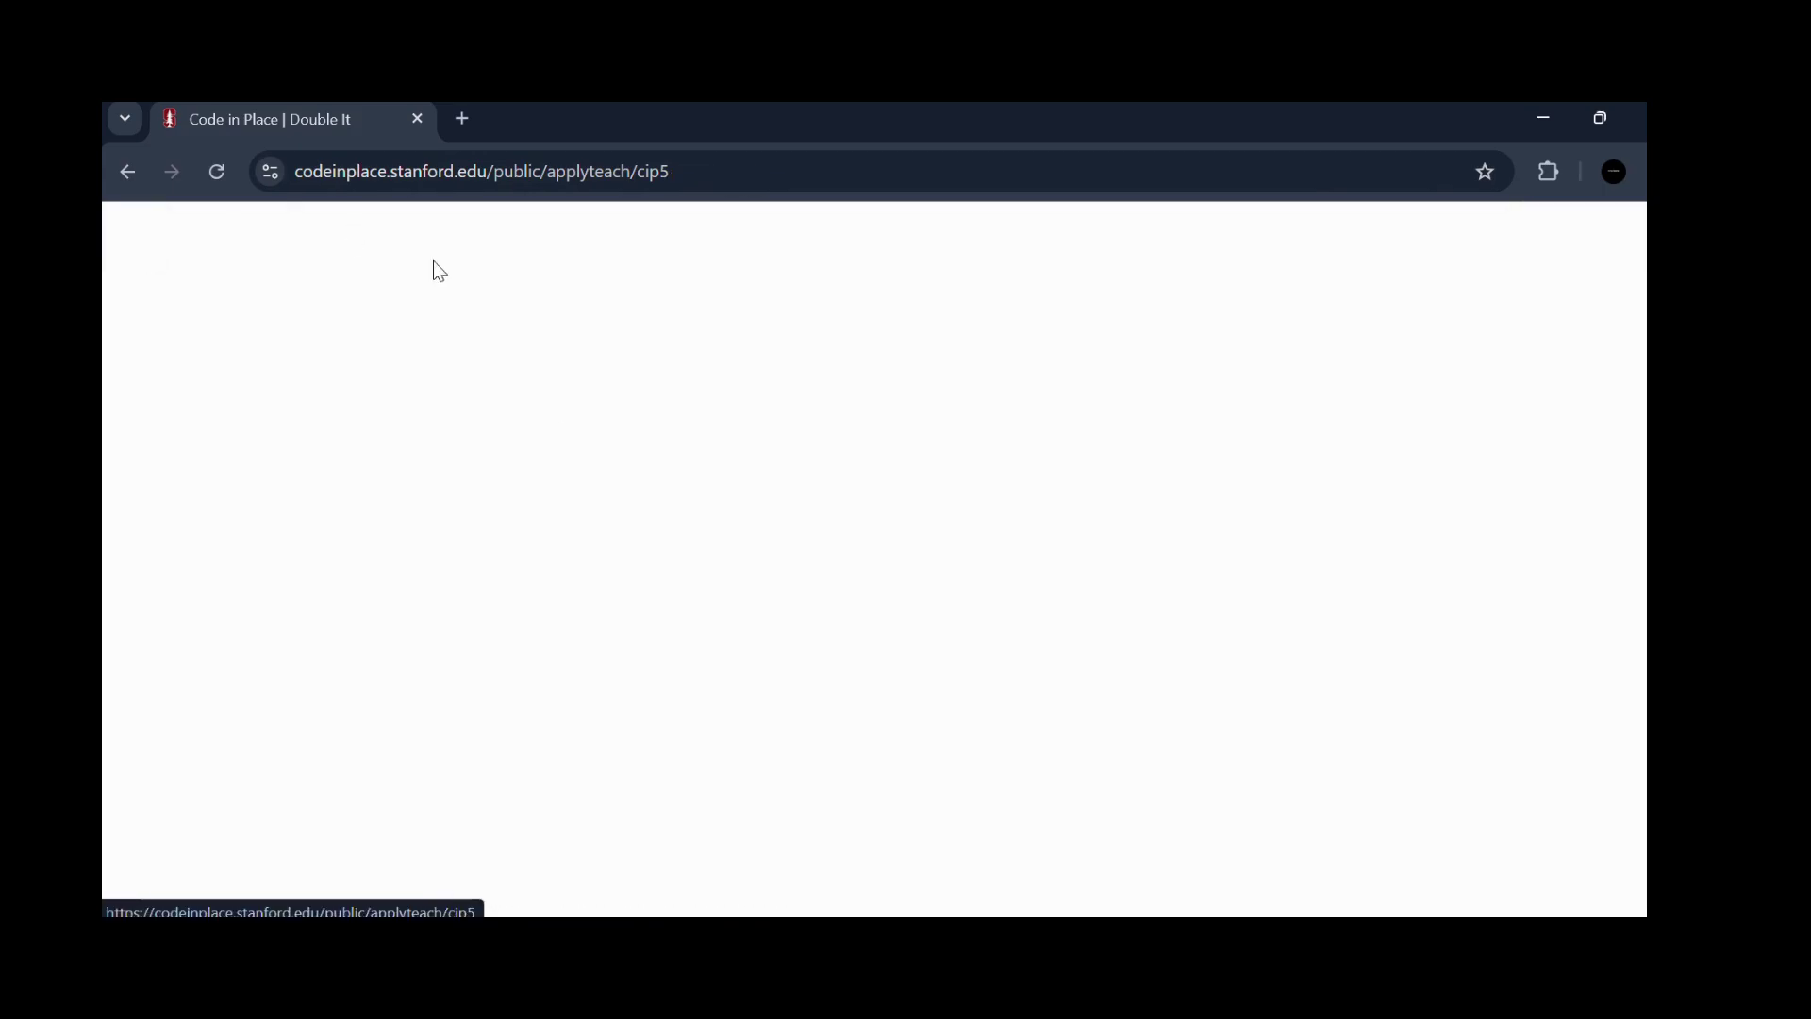
scroll(641, 659, "down", 4)
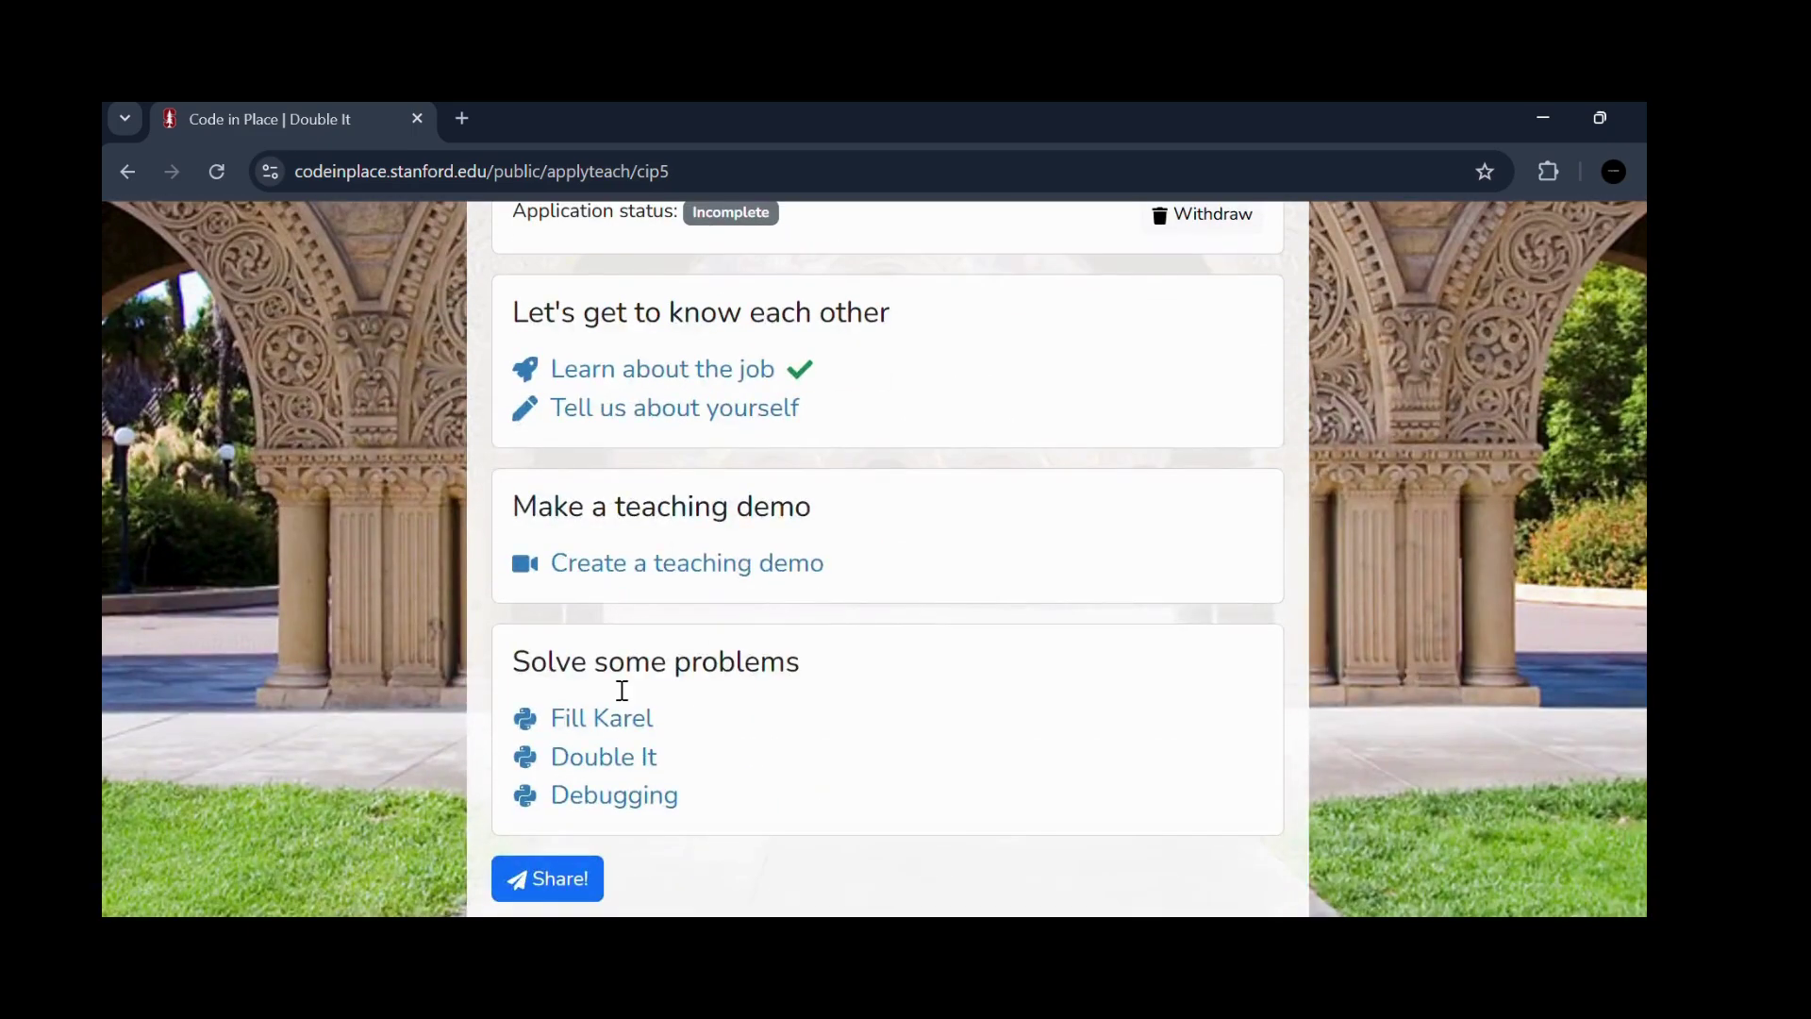